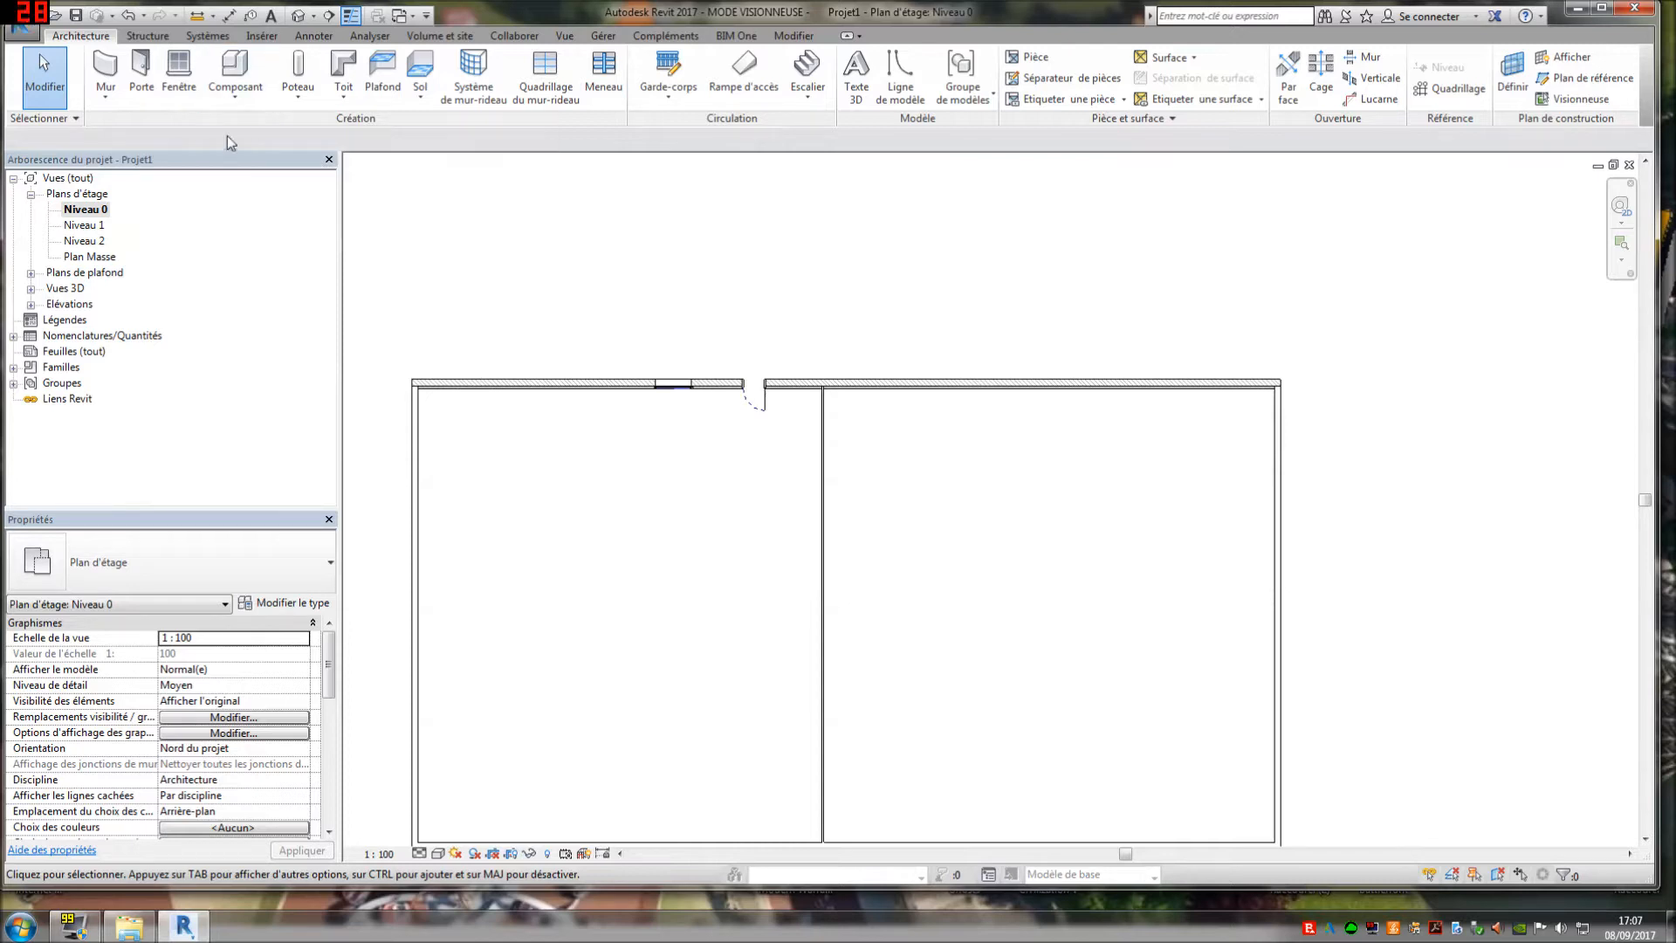
- Place a 1525 mm long Baignoire component in the left room, about 70 cm from the upper wall and 9.60 m from the partition
left_click(240, 91)
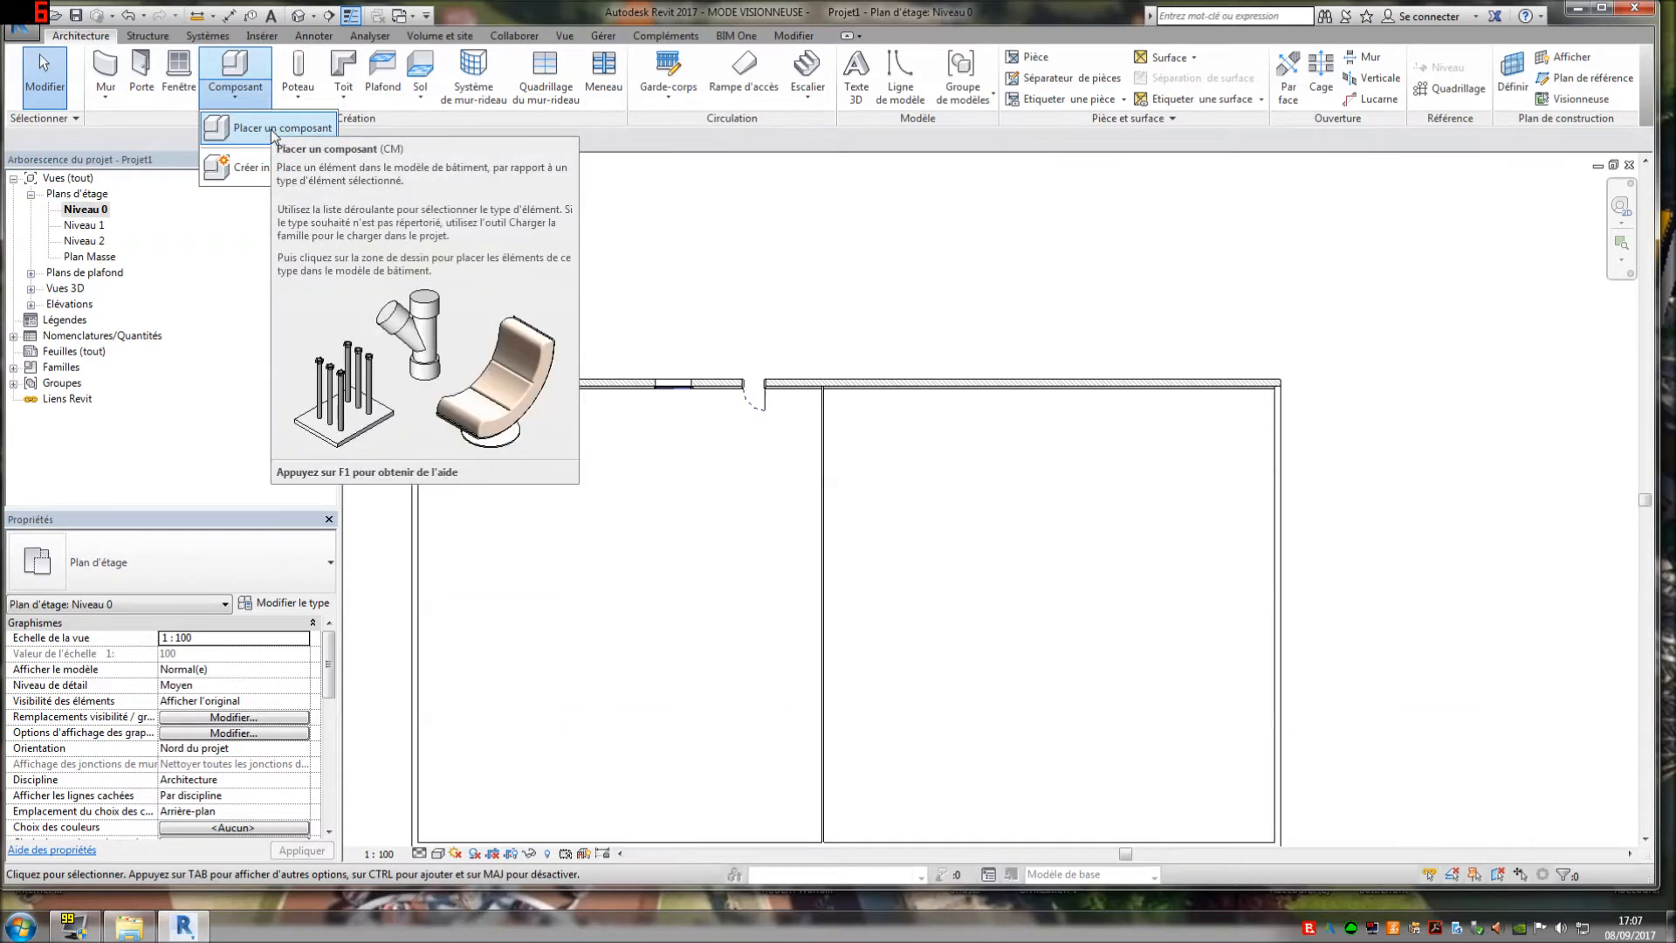
left_click(273, 131)
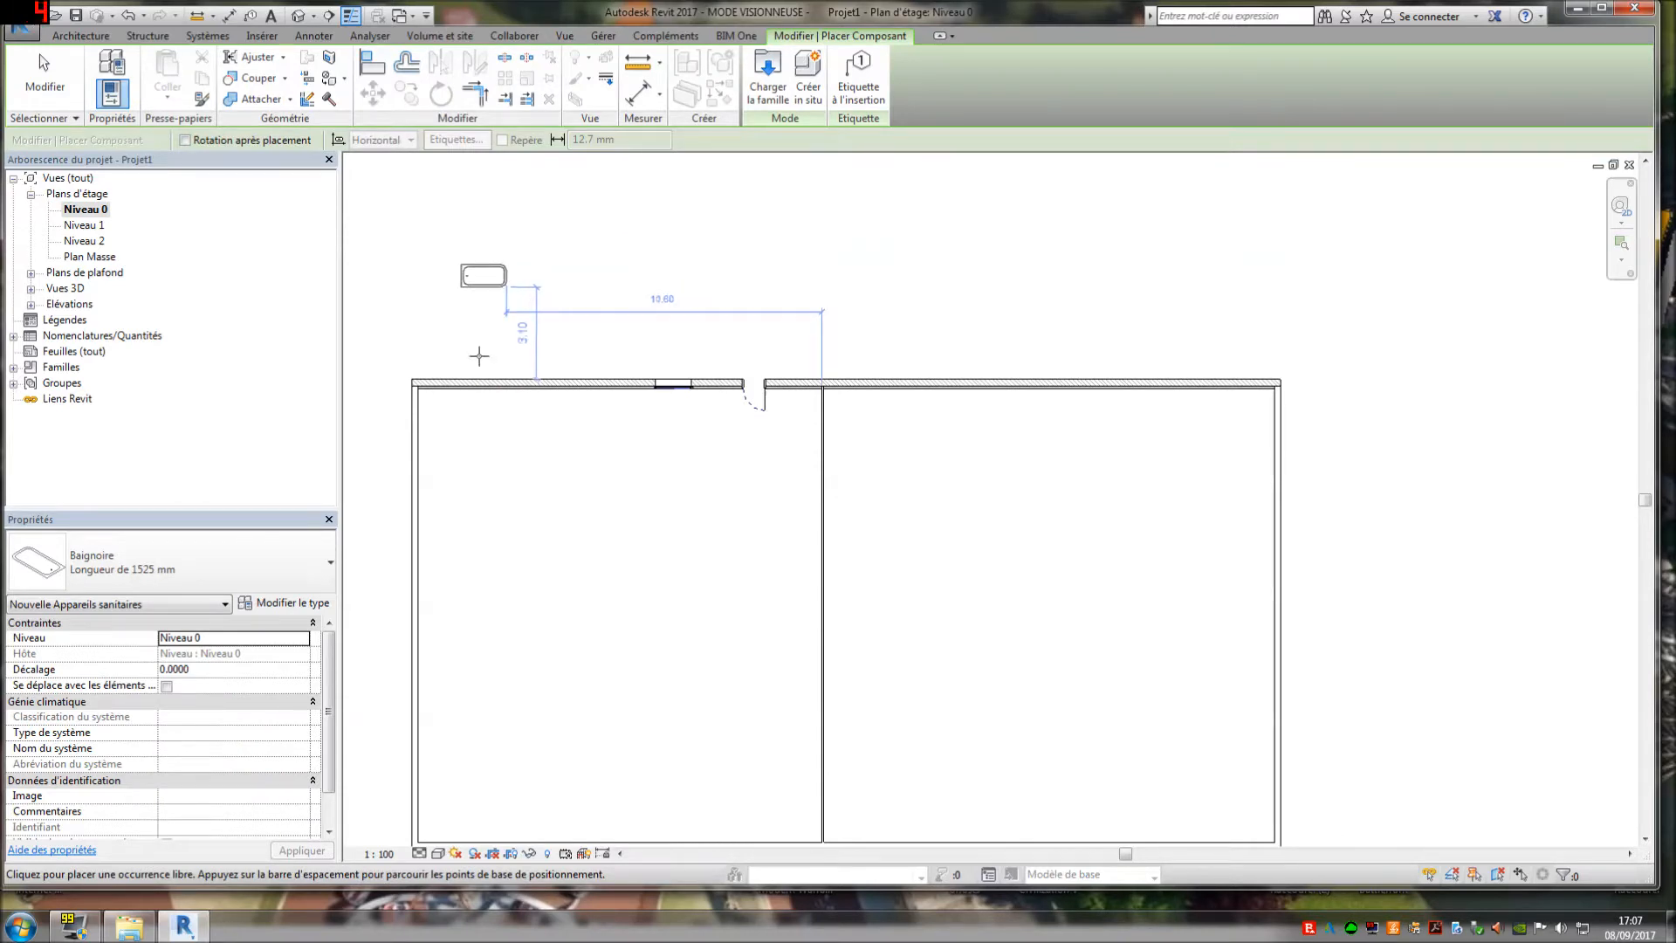
scroll(491, 434, "up", 2)
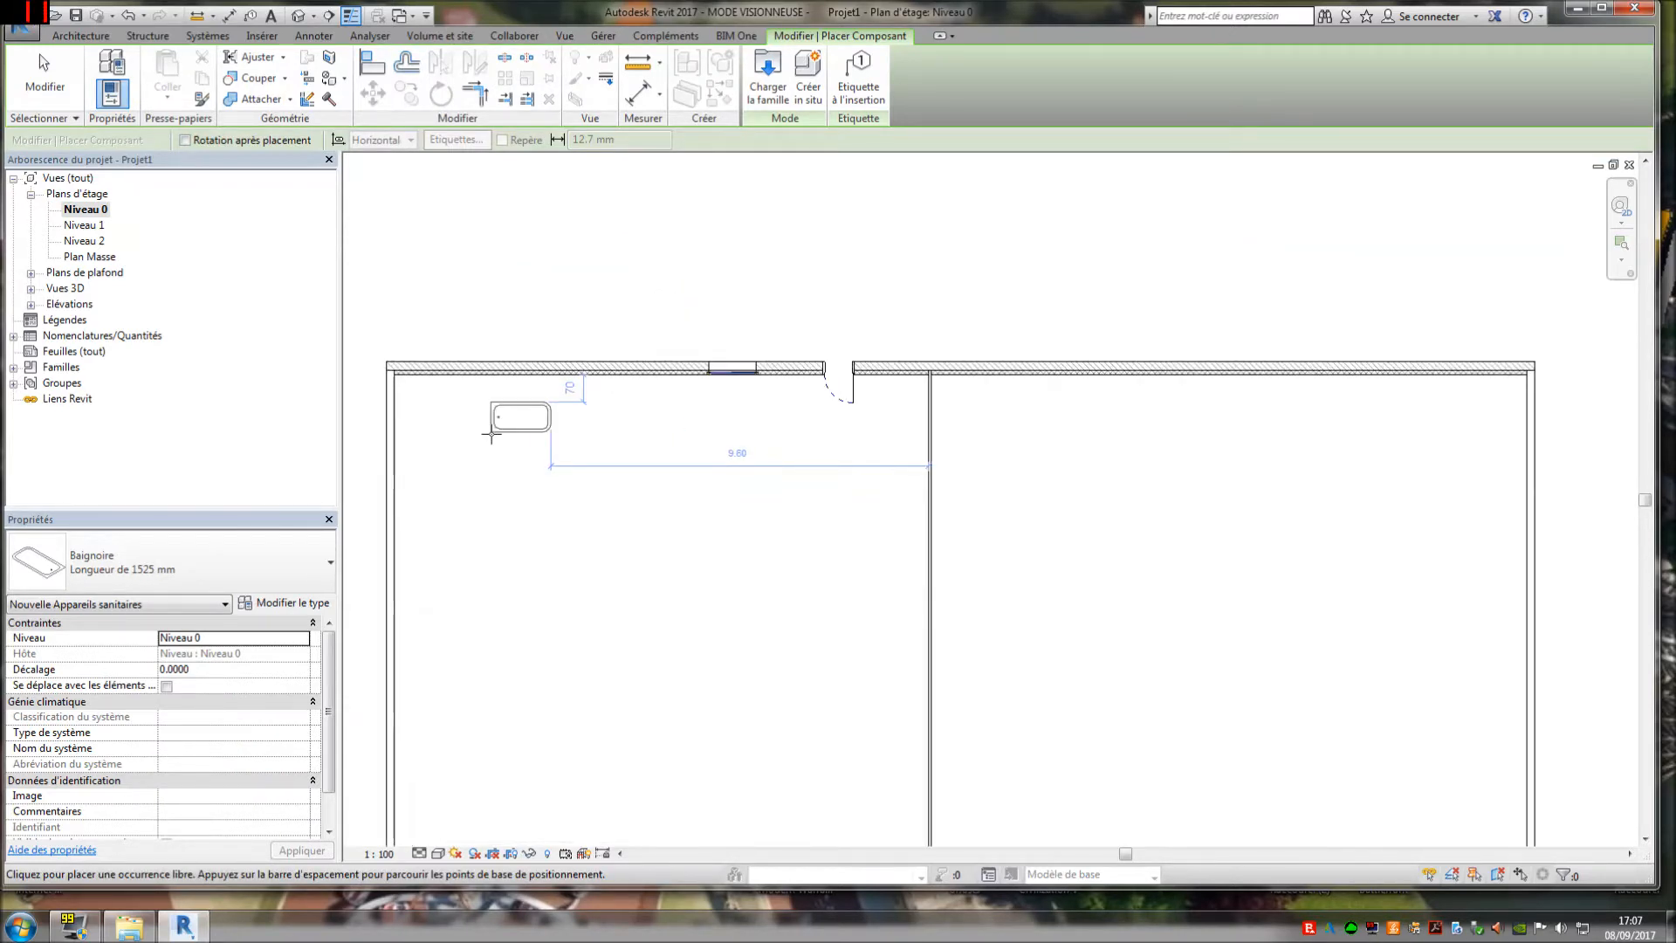
left_click(491, 434)
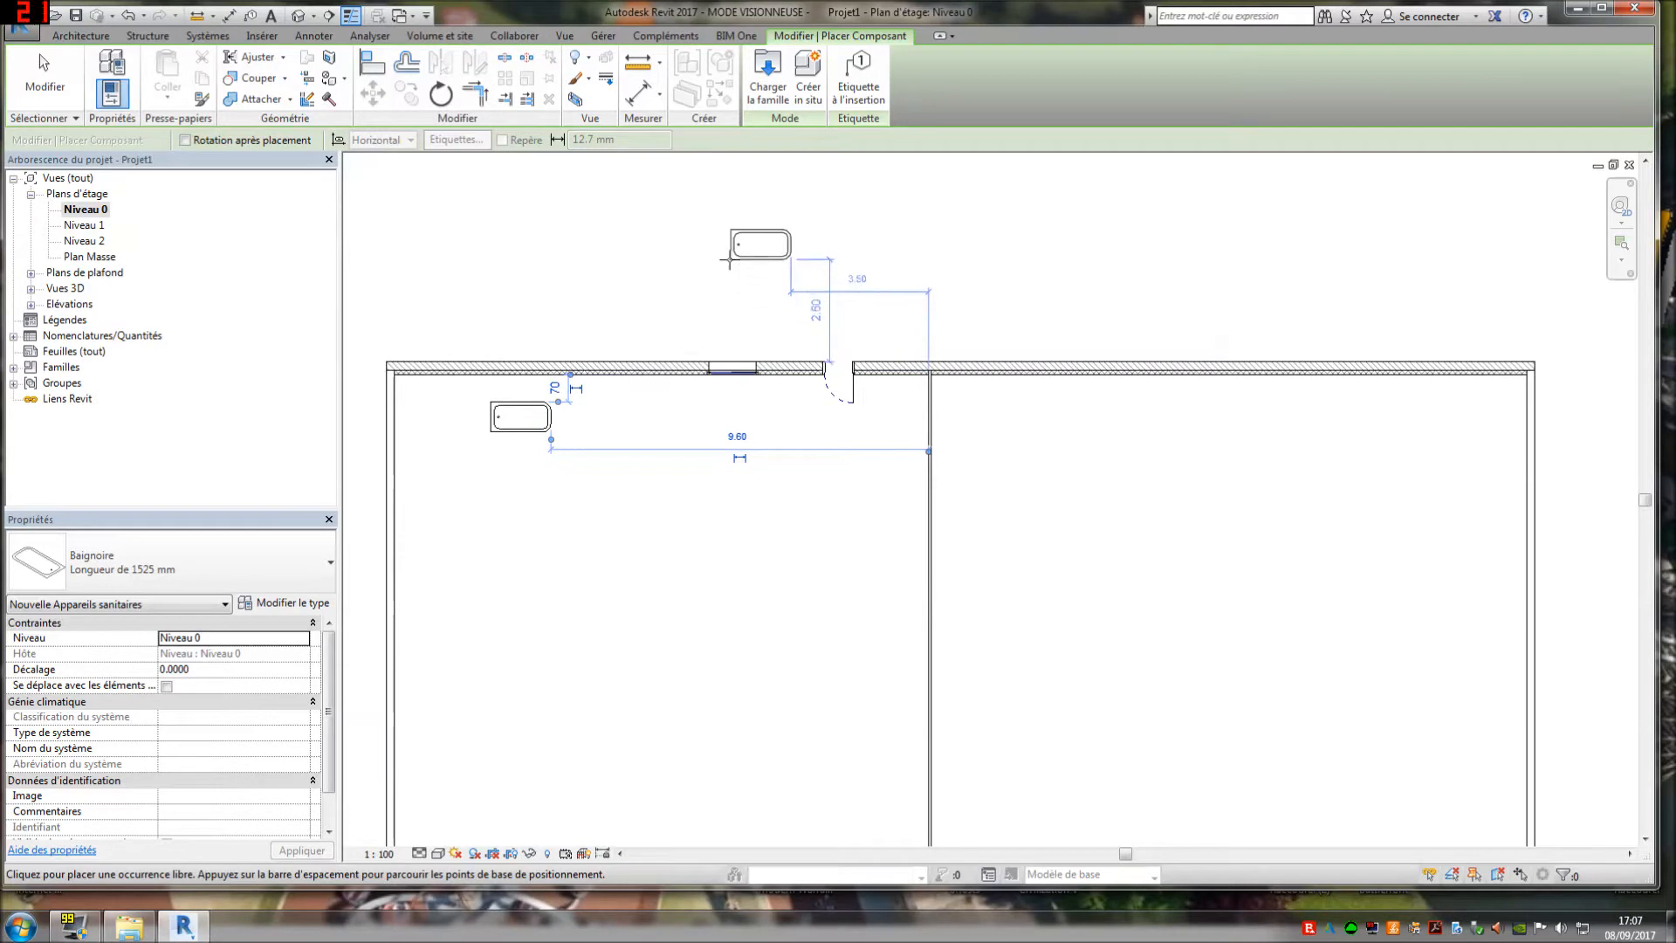
key("Escape")
key("Escape")
- Show the model in 3D and set the bathtub type's Longueur parameter to 2
left_click(297, 15)
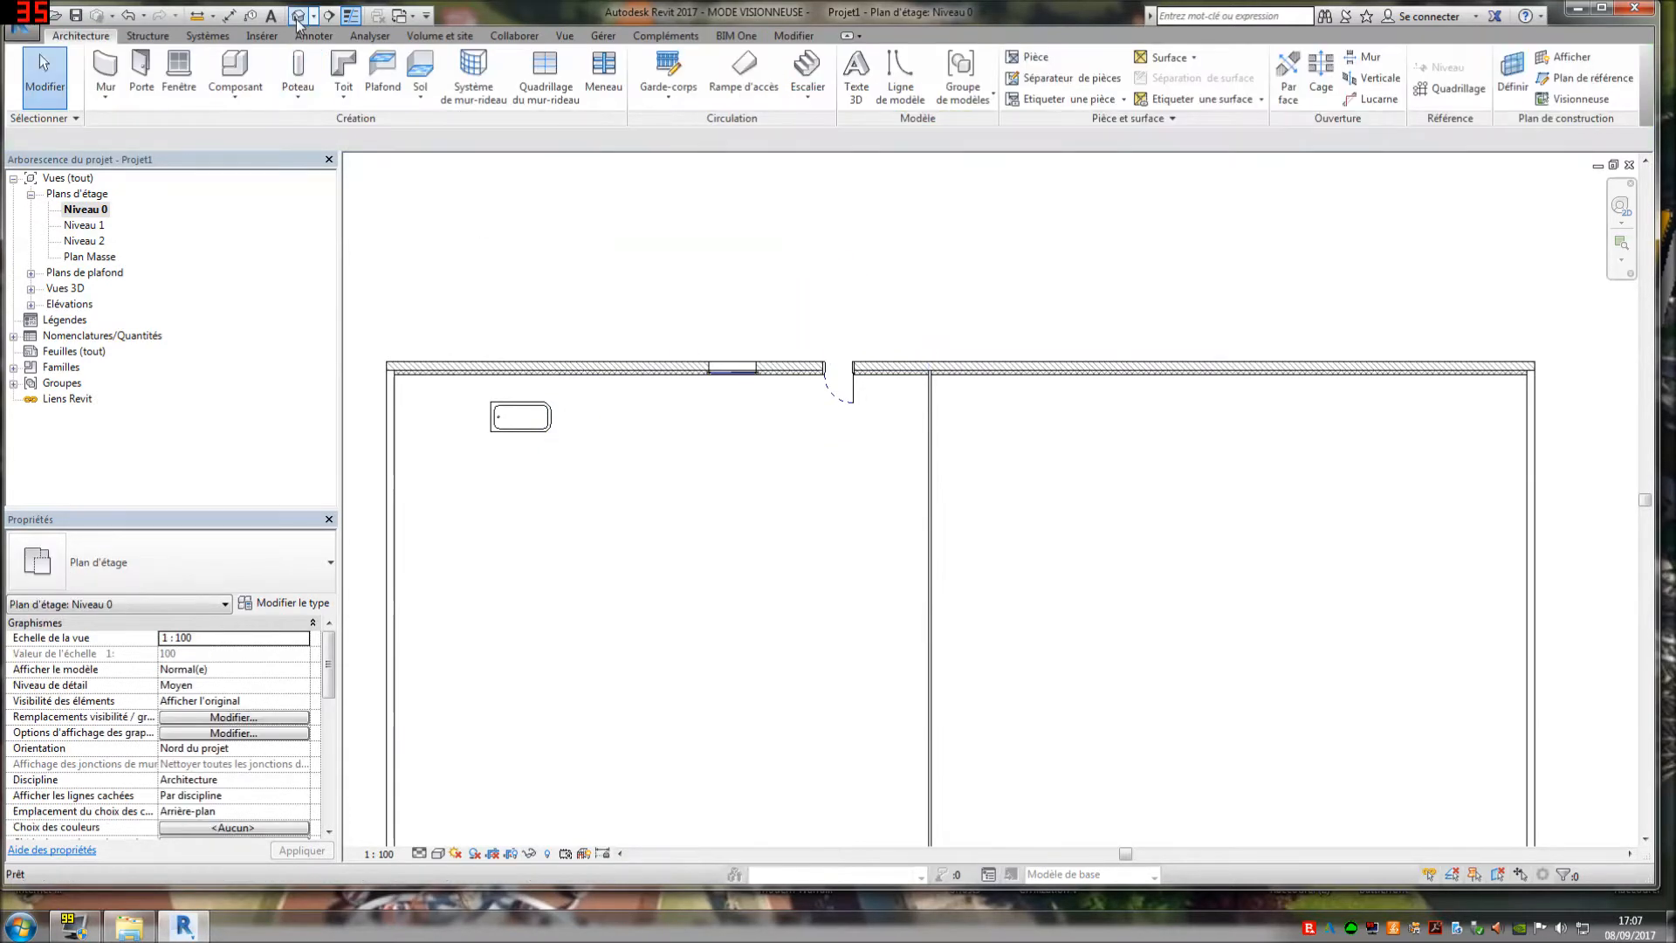
scroll(694, 371, "up", 4)
left_click(694, 356)
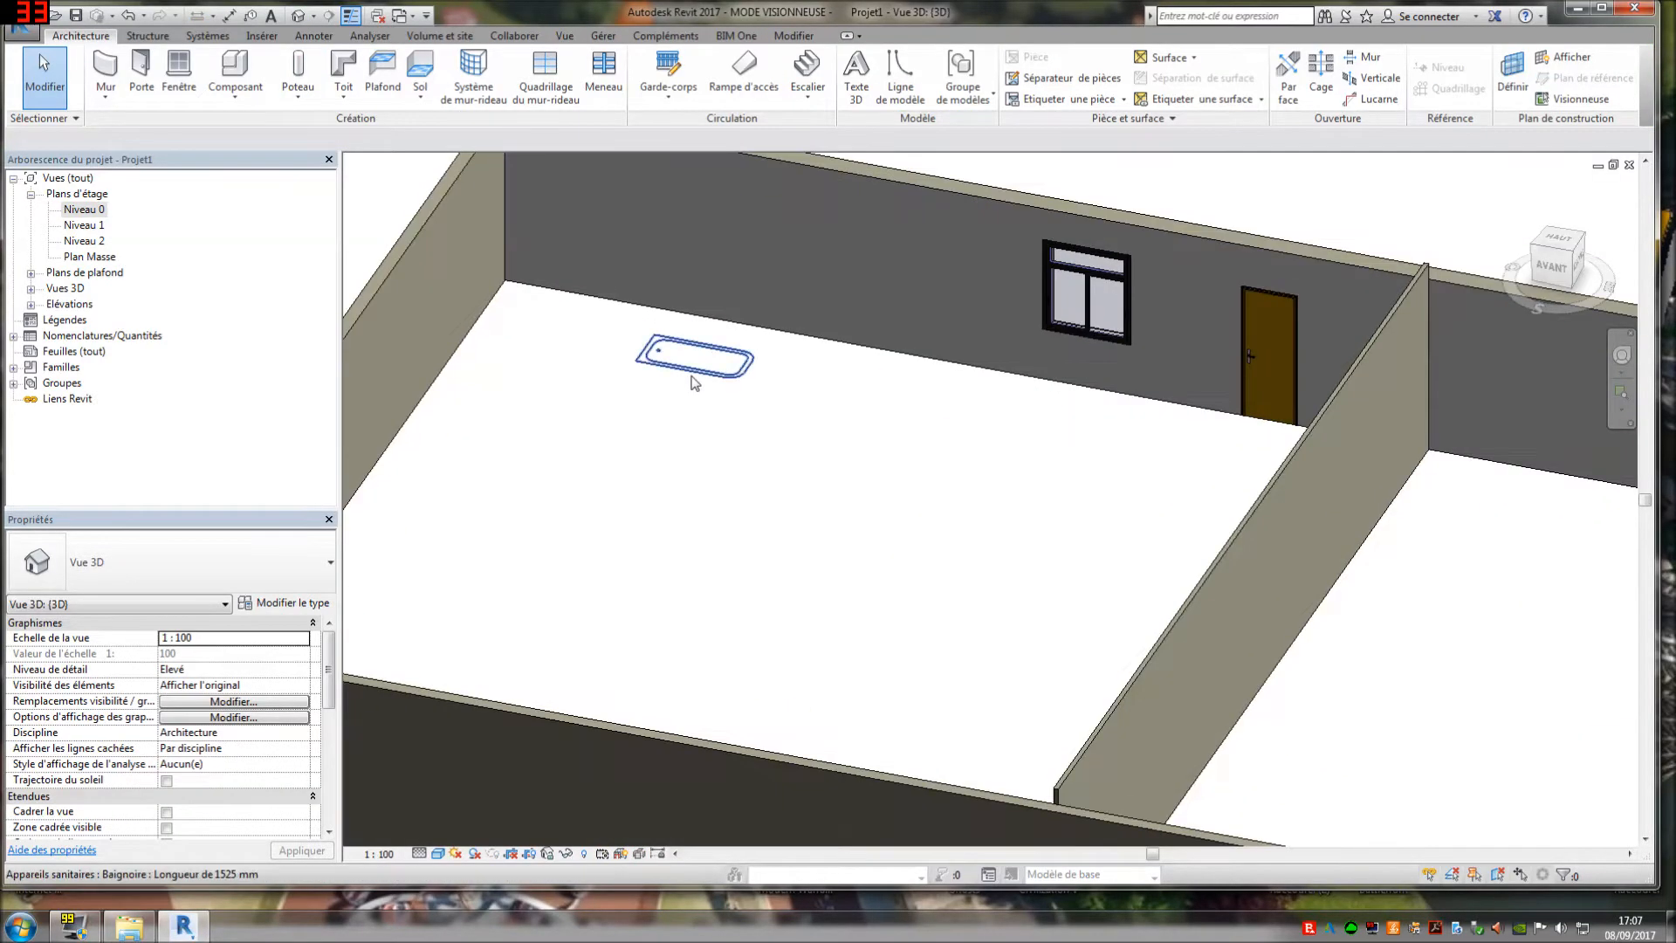
left_click(276, 603)
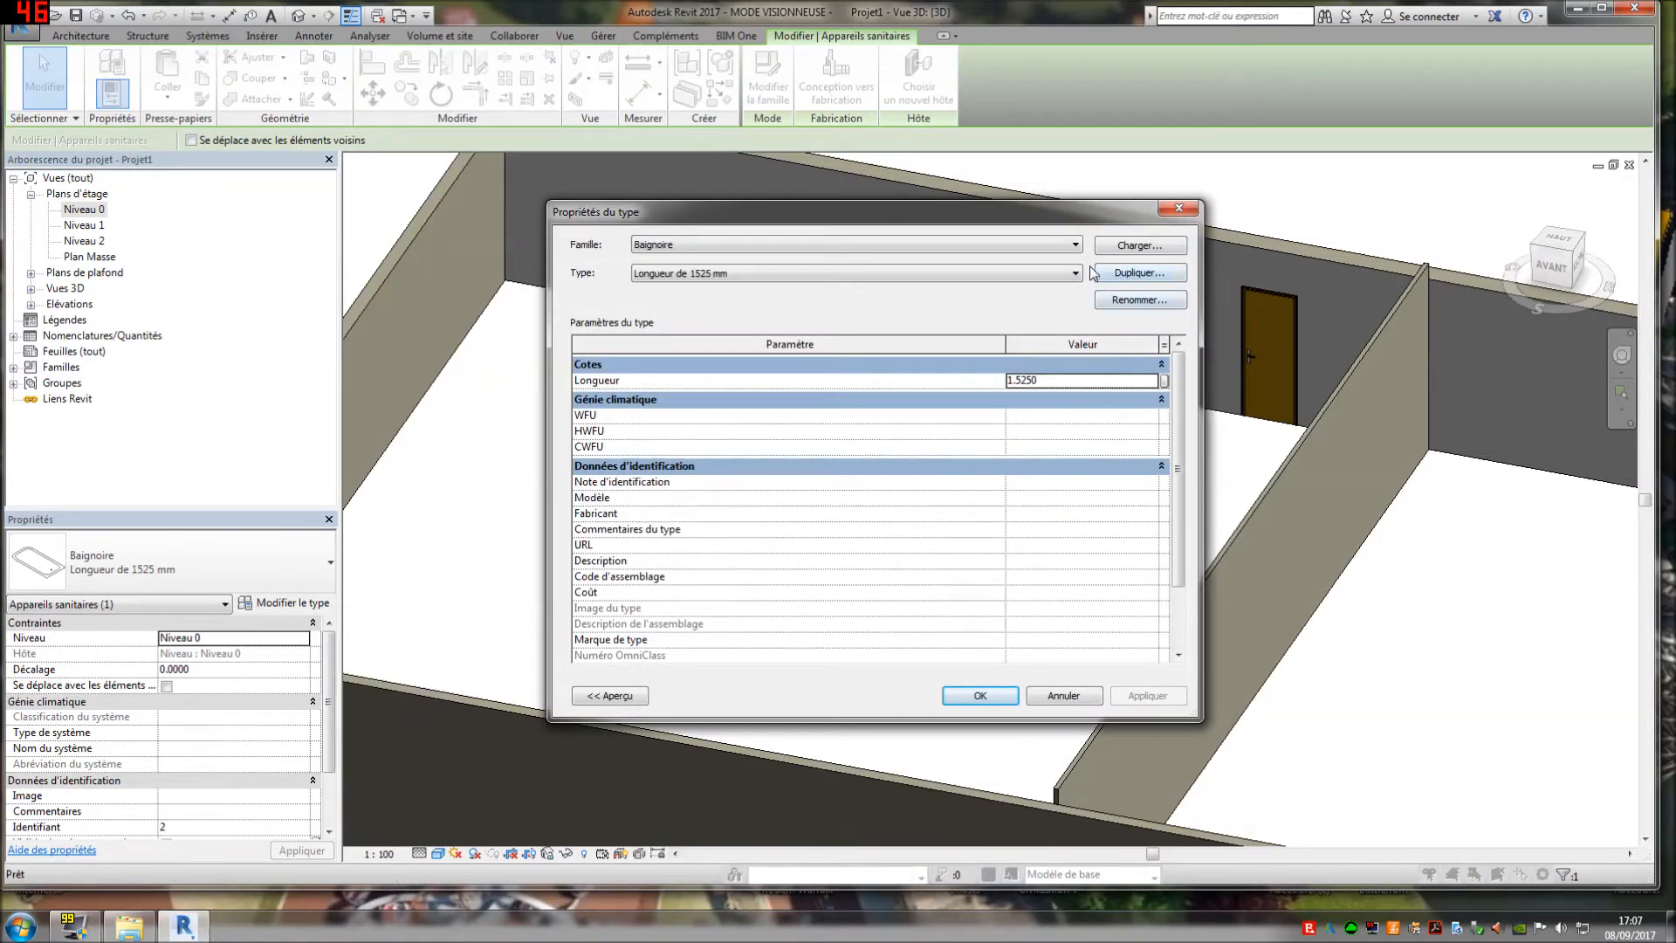
left_click(1076, 381)
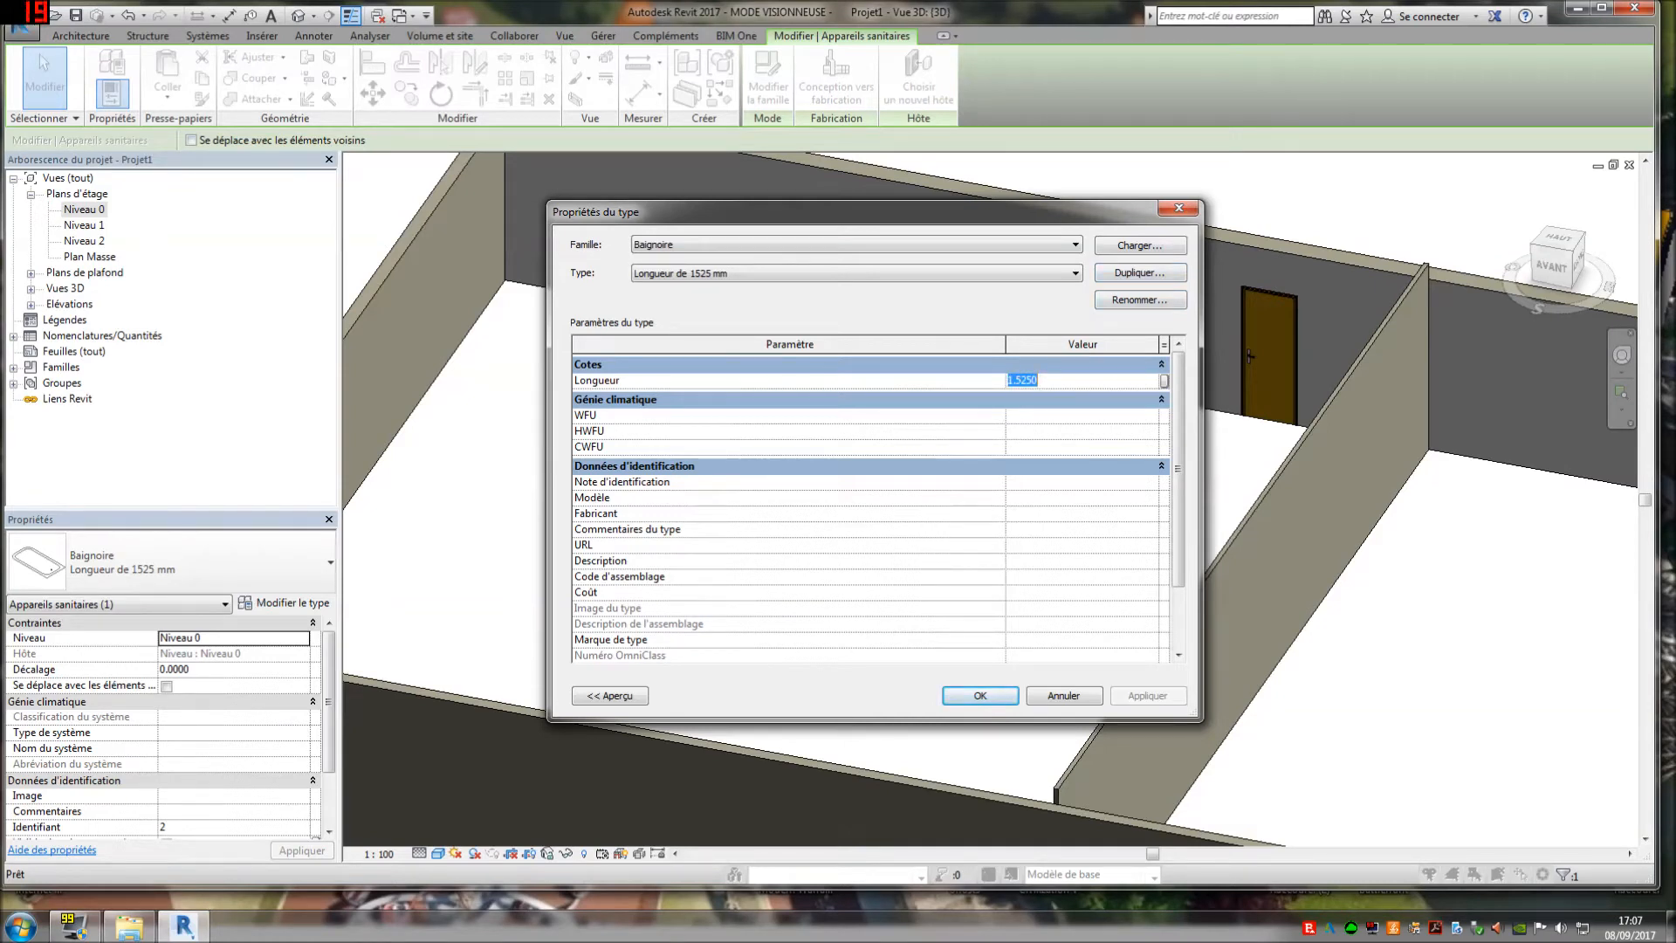
type("2")
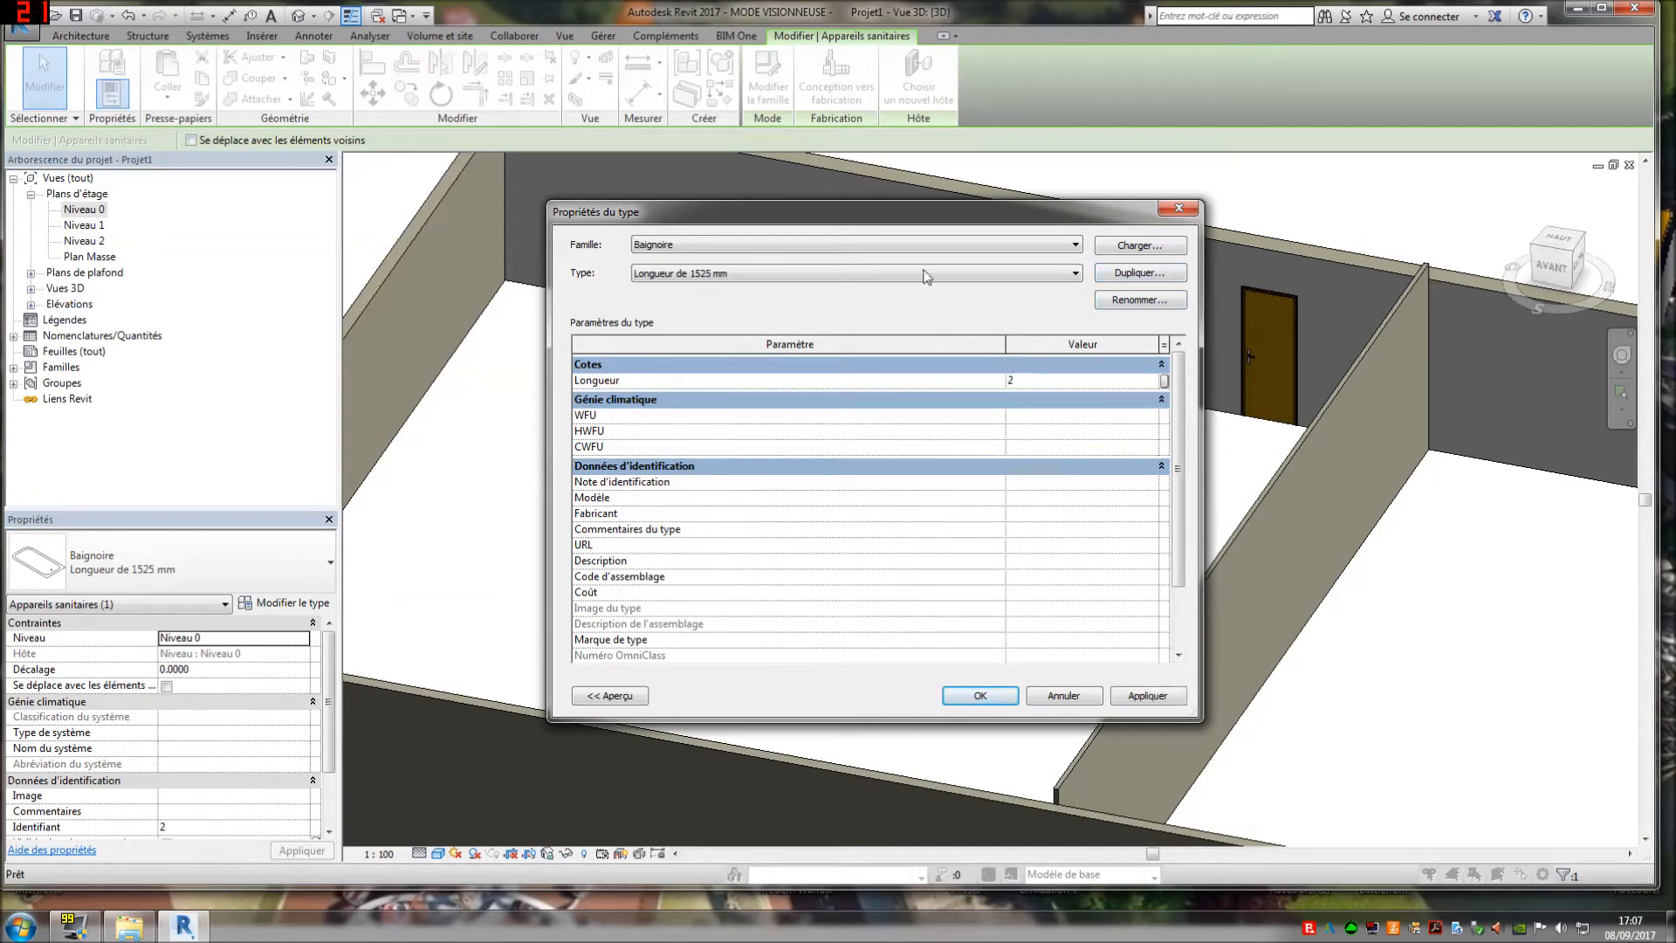
- Rename the bathtub type to "Longueur de 2" and apply the type changes
left_click(1127, 301)
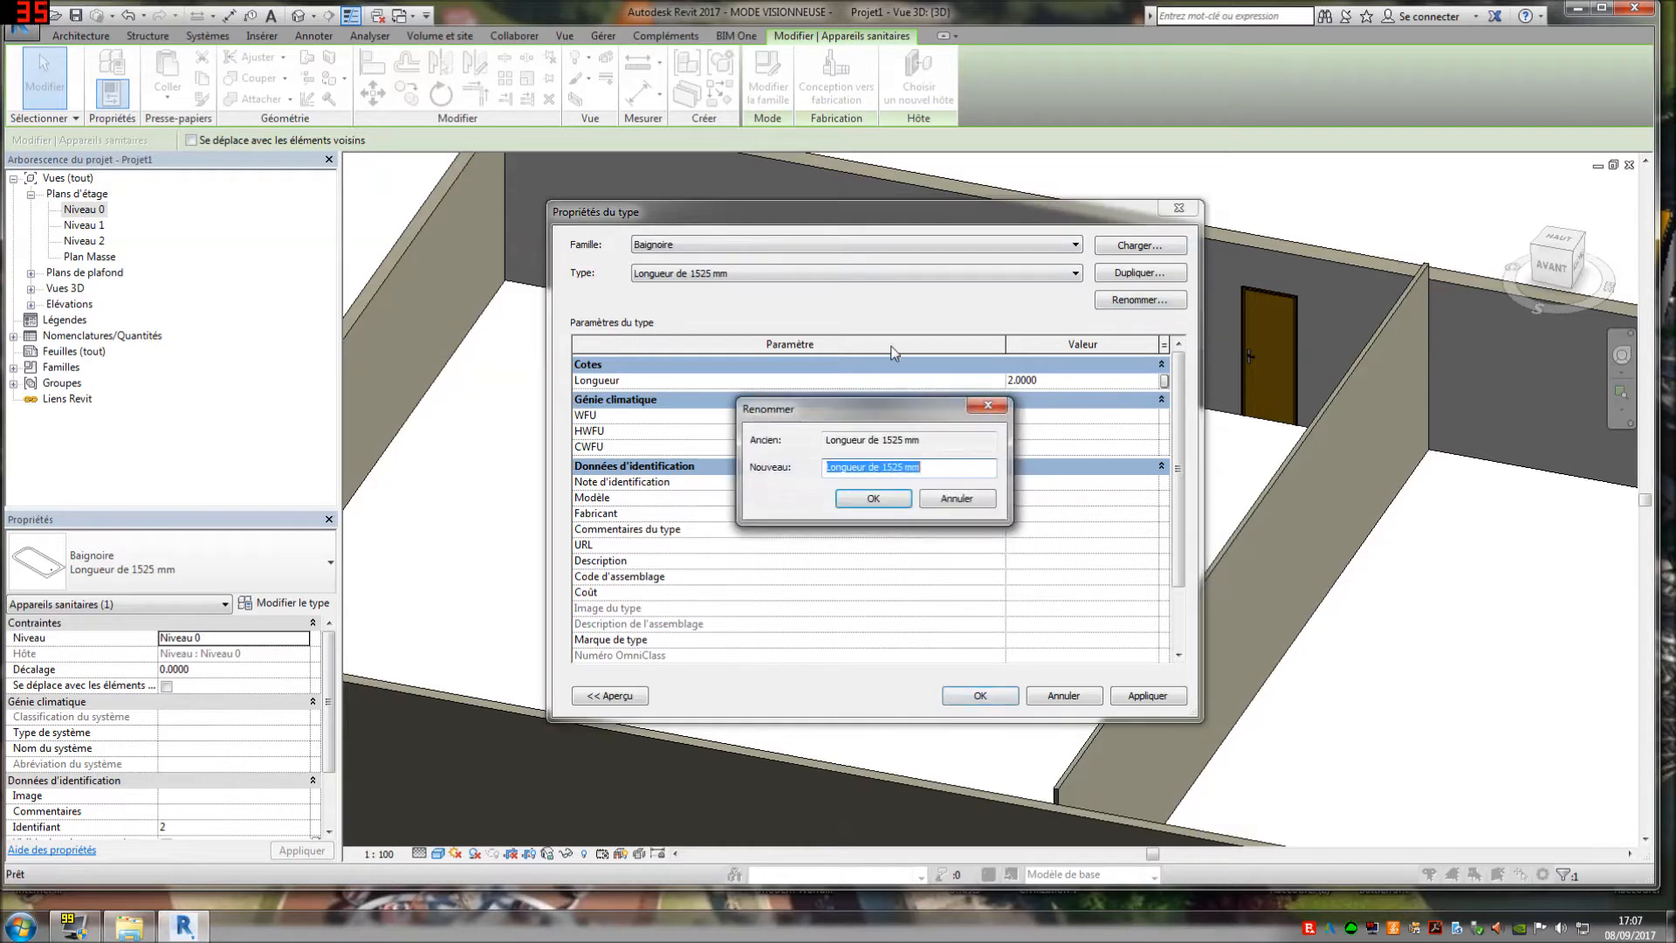
double_click(912, 468)
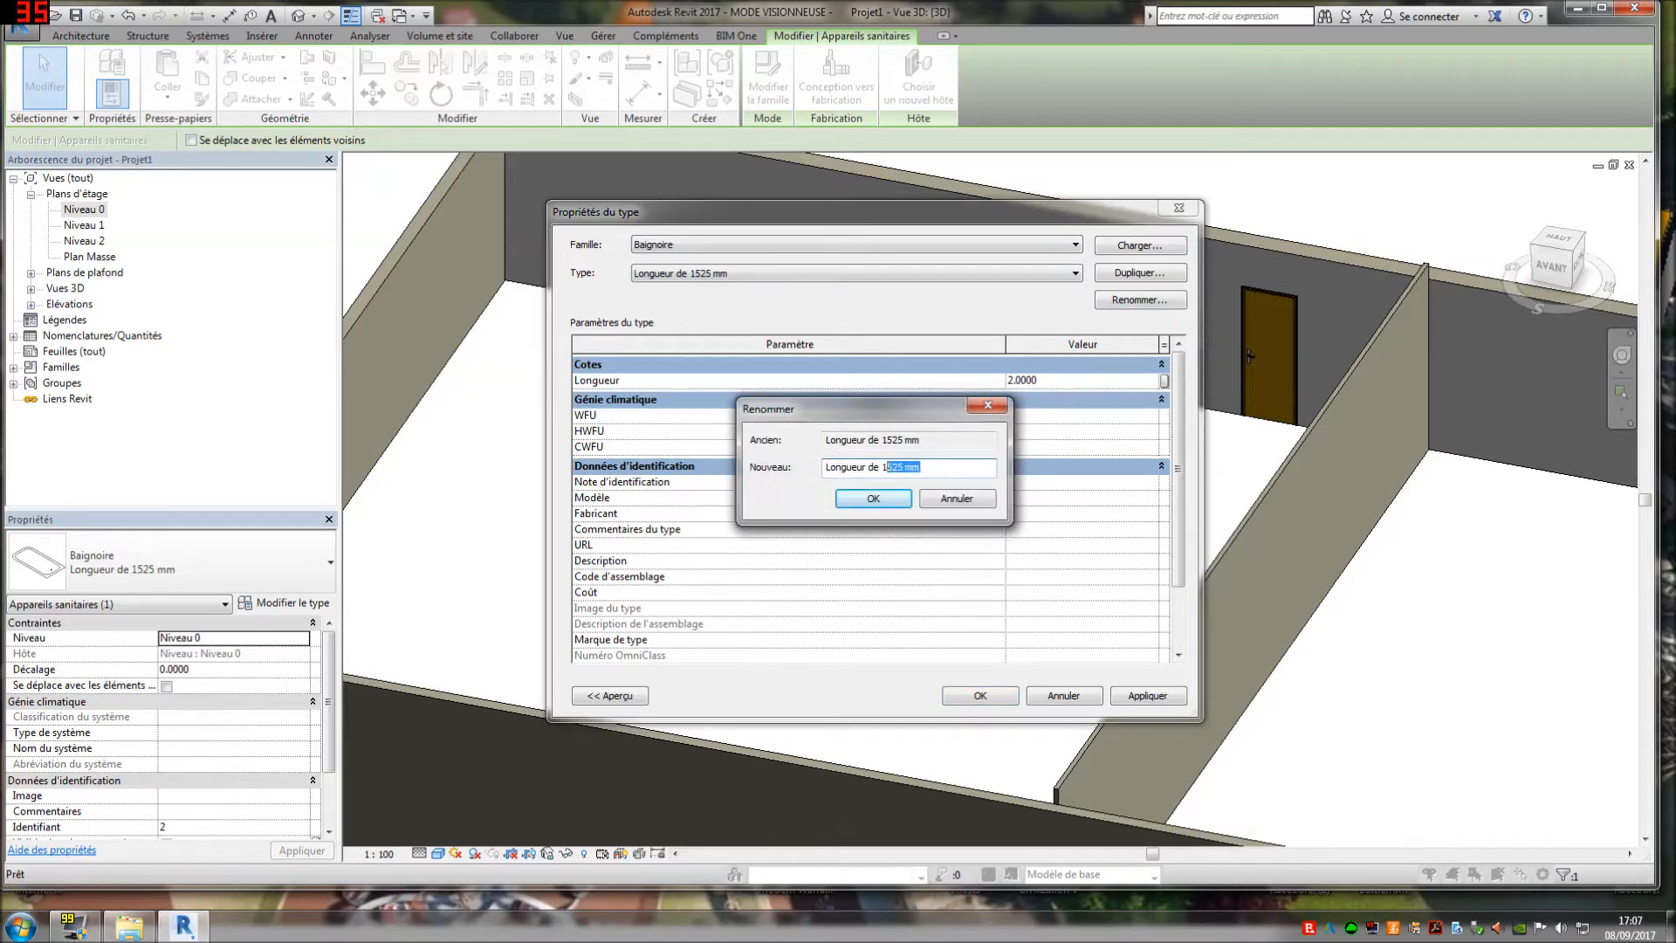
type("2")
left_click(873, 497)
left_click(1149, 696)
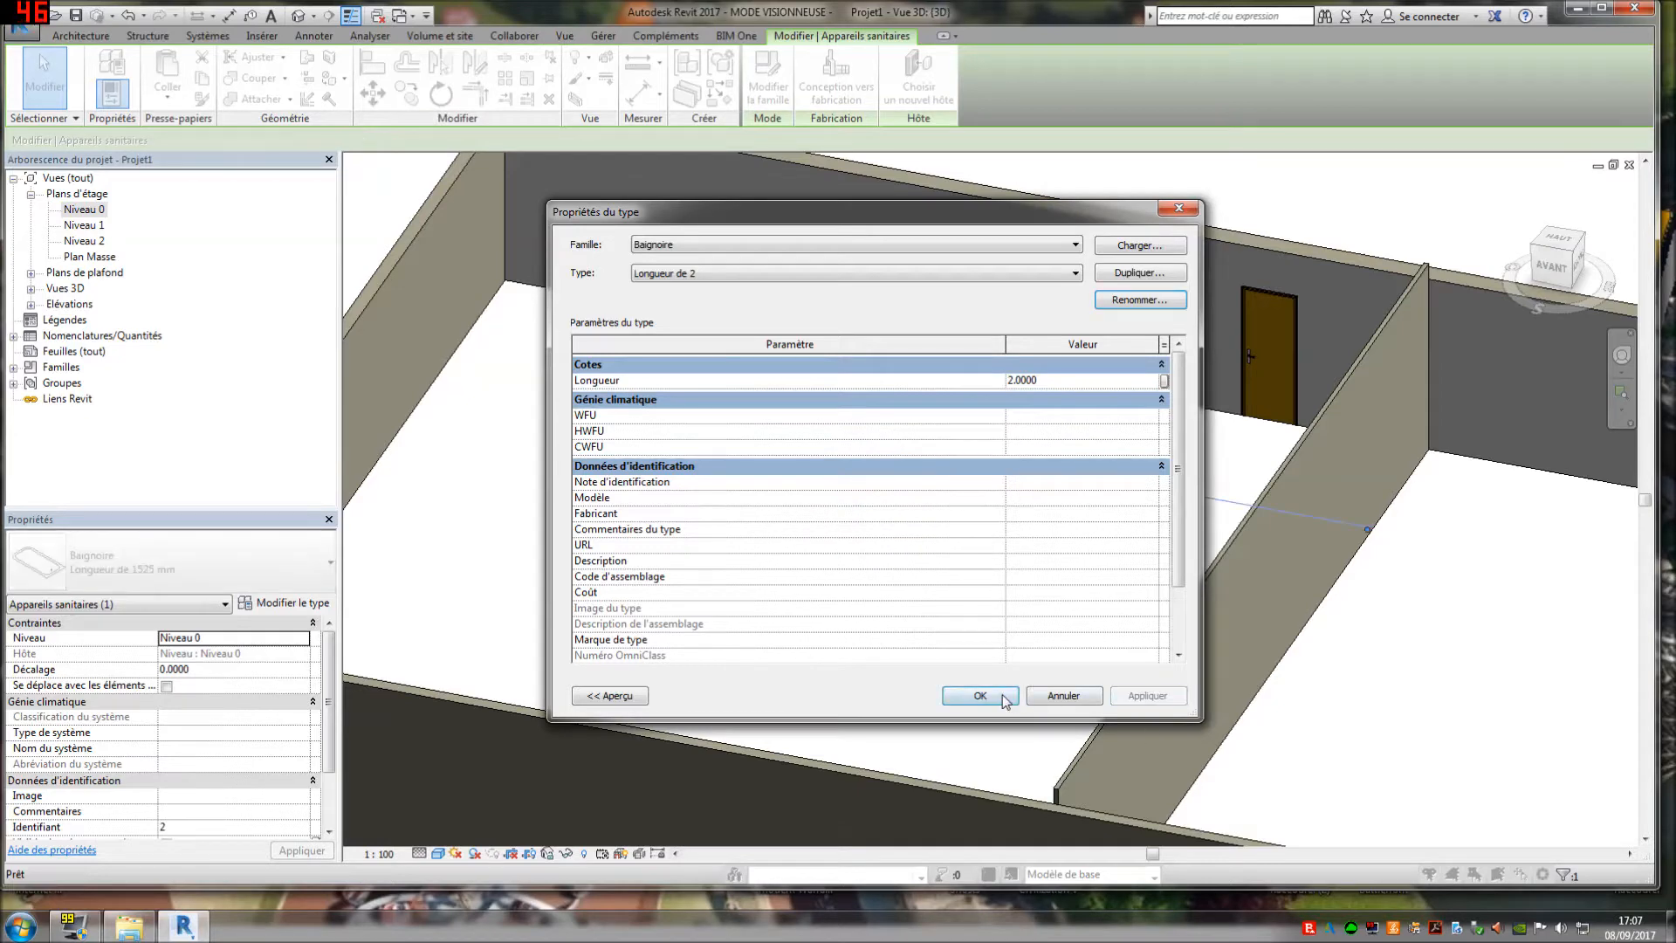
left_click(980, 696)
key("Escape")
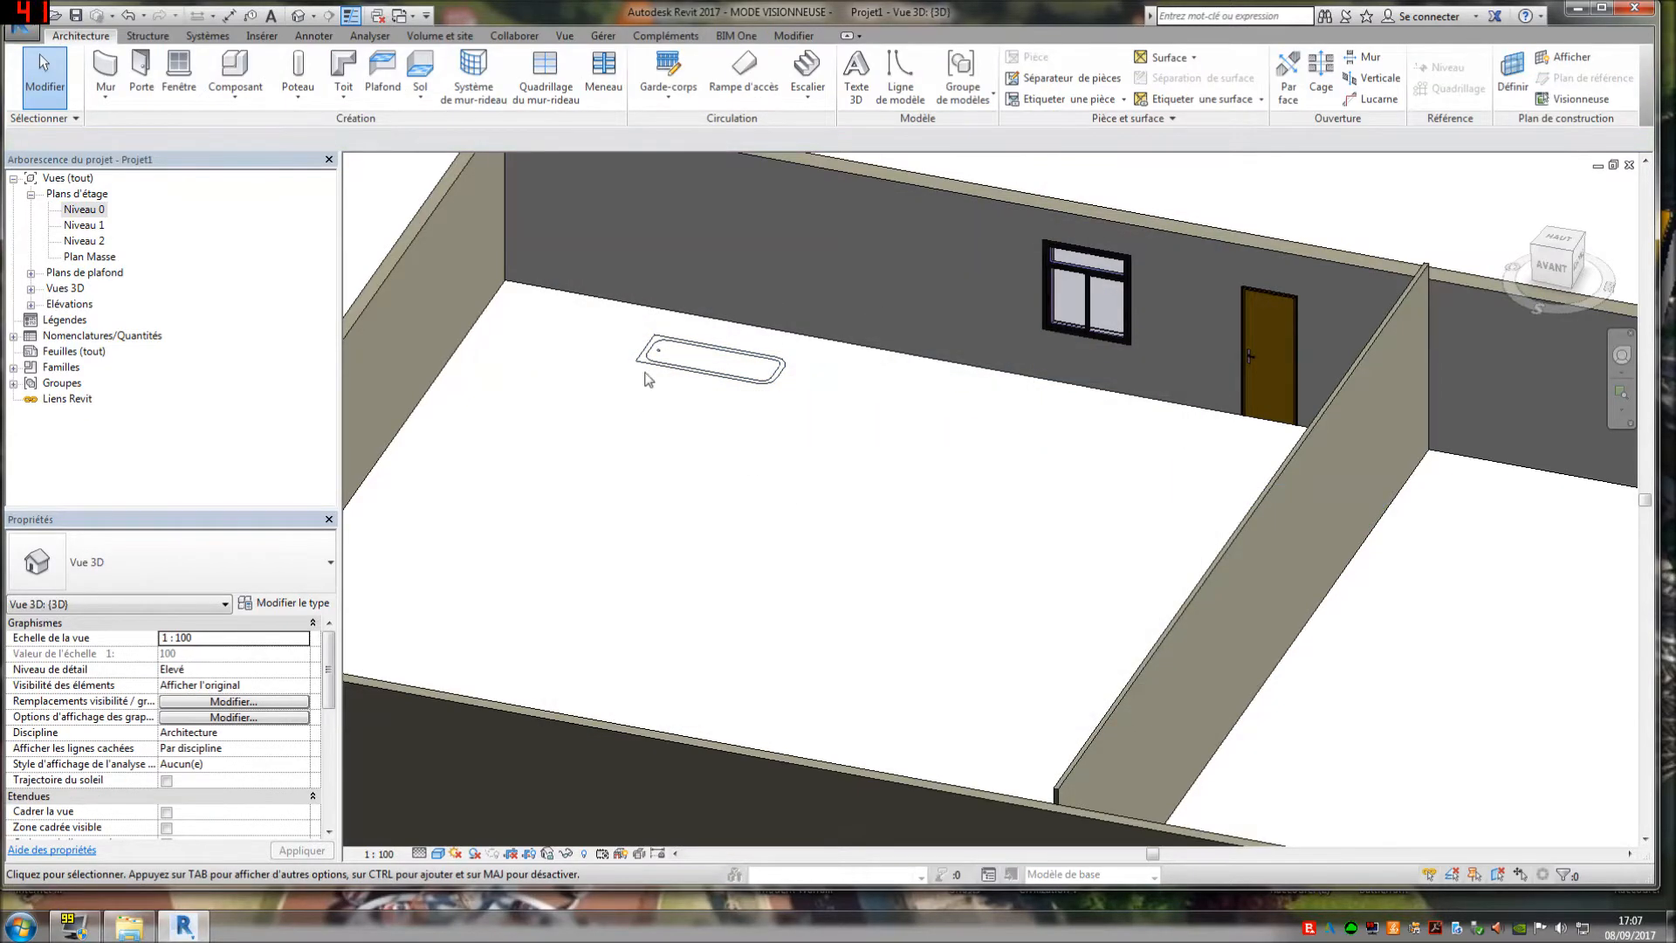
- Take a closer look at the bathtub in 3D and return to the Niveau 0 floor plan
scroll(748, 385, "up", 3)
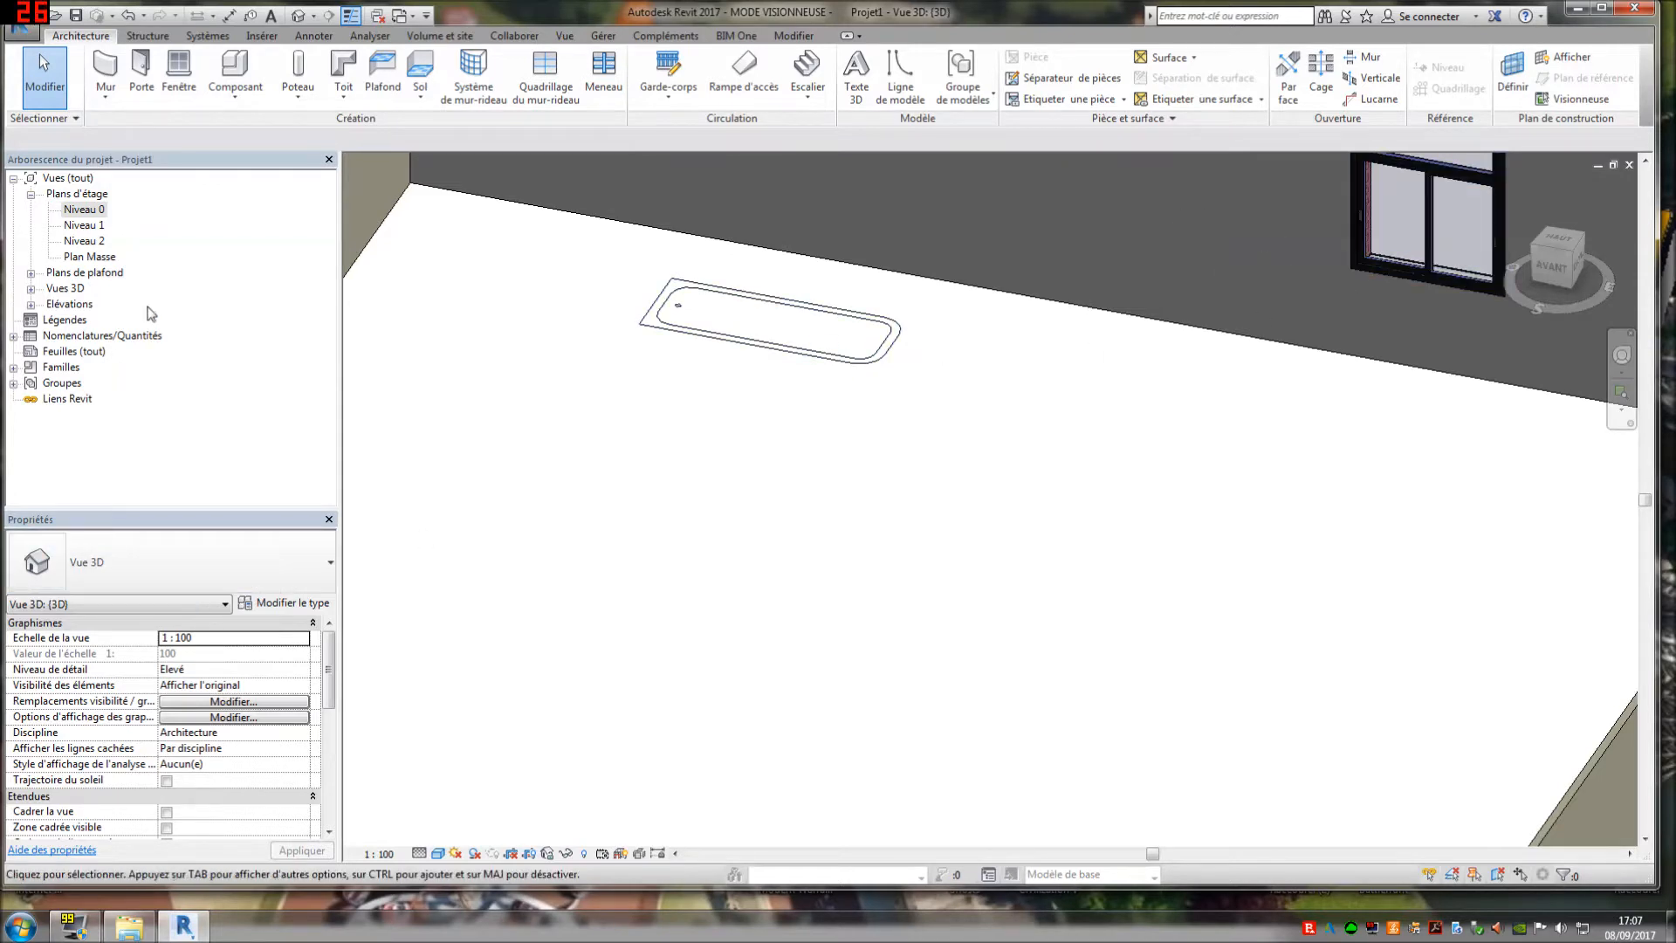
left_click(98, 210)
double_click(87, 211)
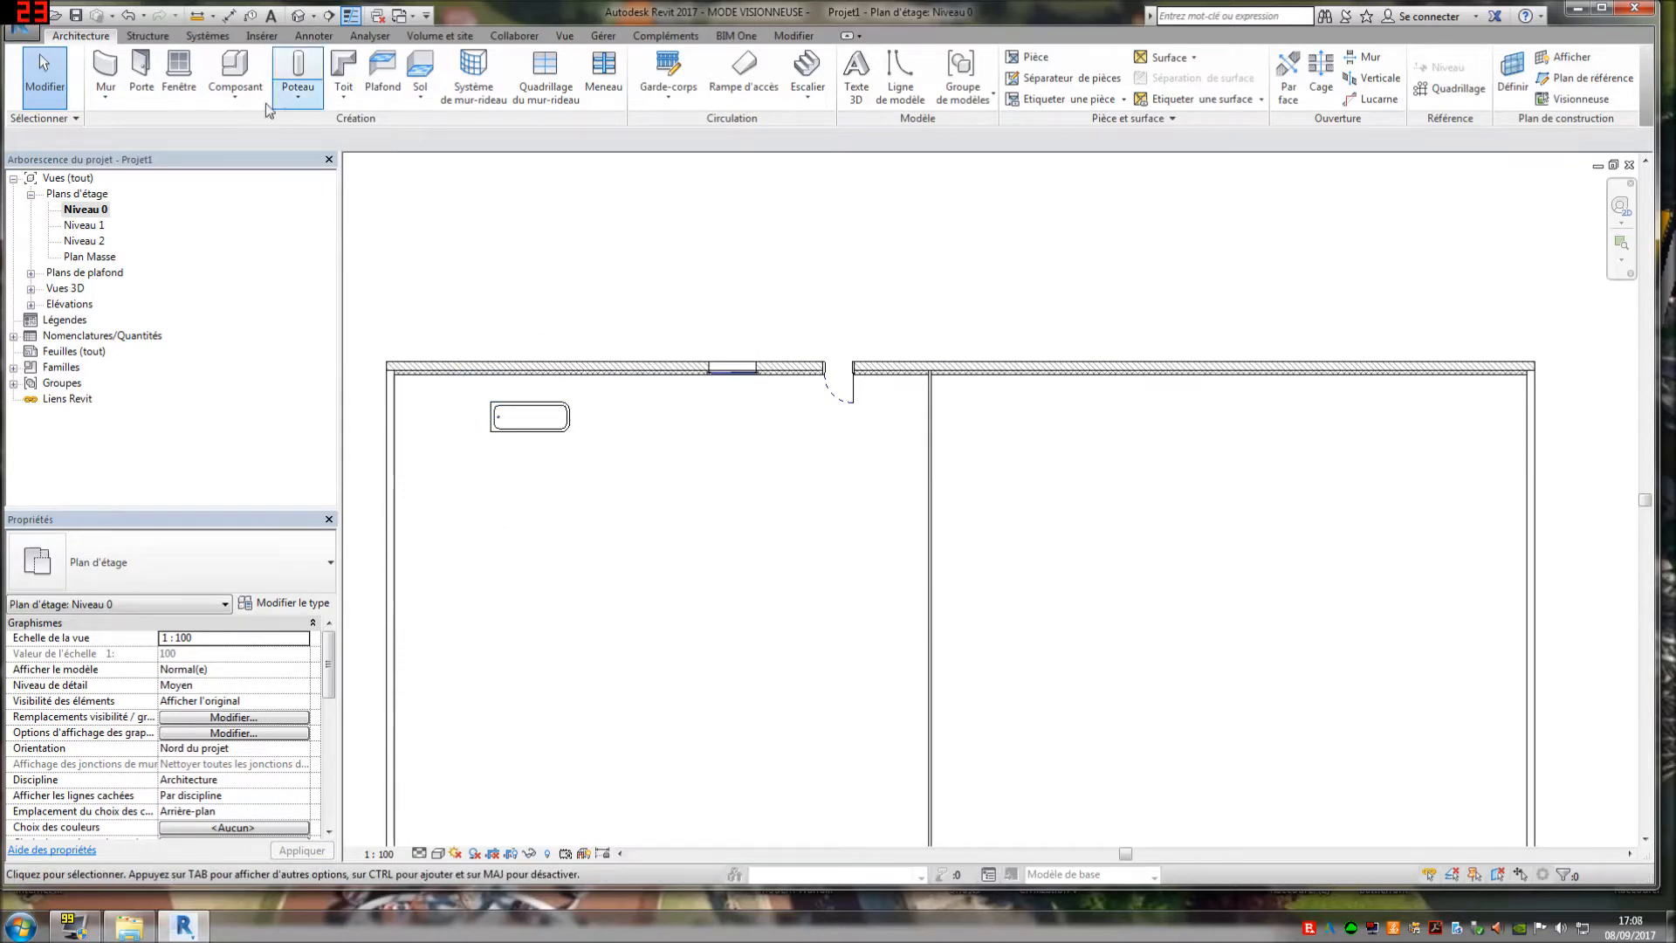
- Place a Cuvette réservoir toilet component against the inner face of the left exterior wall, below the bathtub
left_click(235, 93)
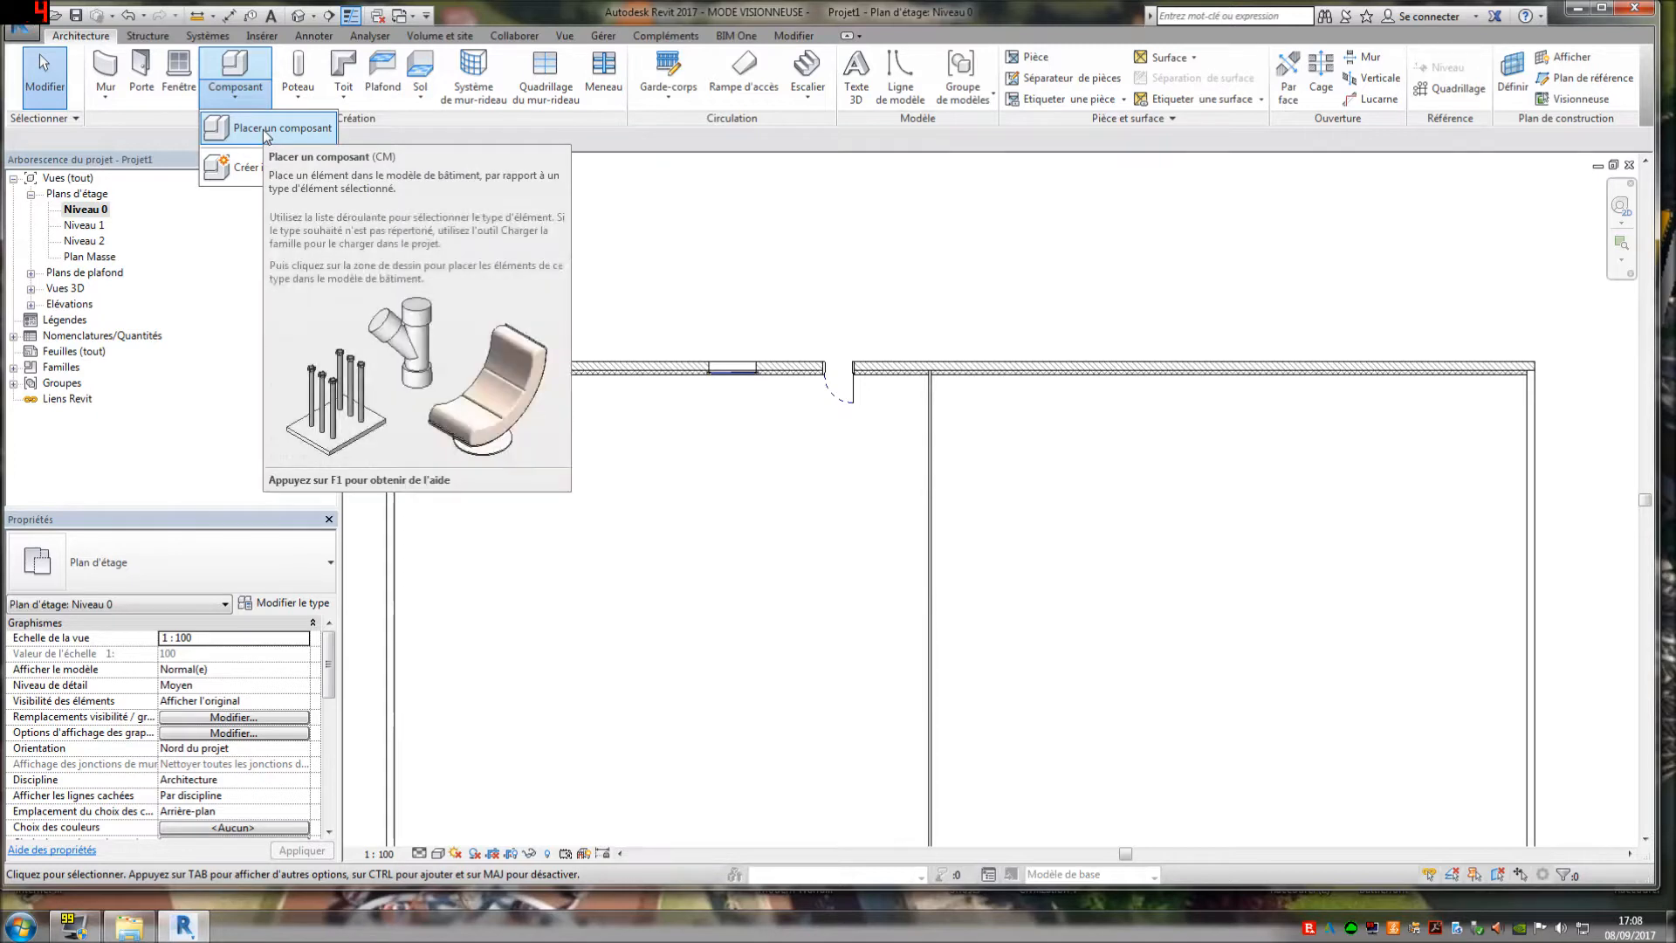
left_click(266, 129)
left_click(202, 579)
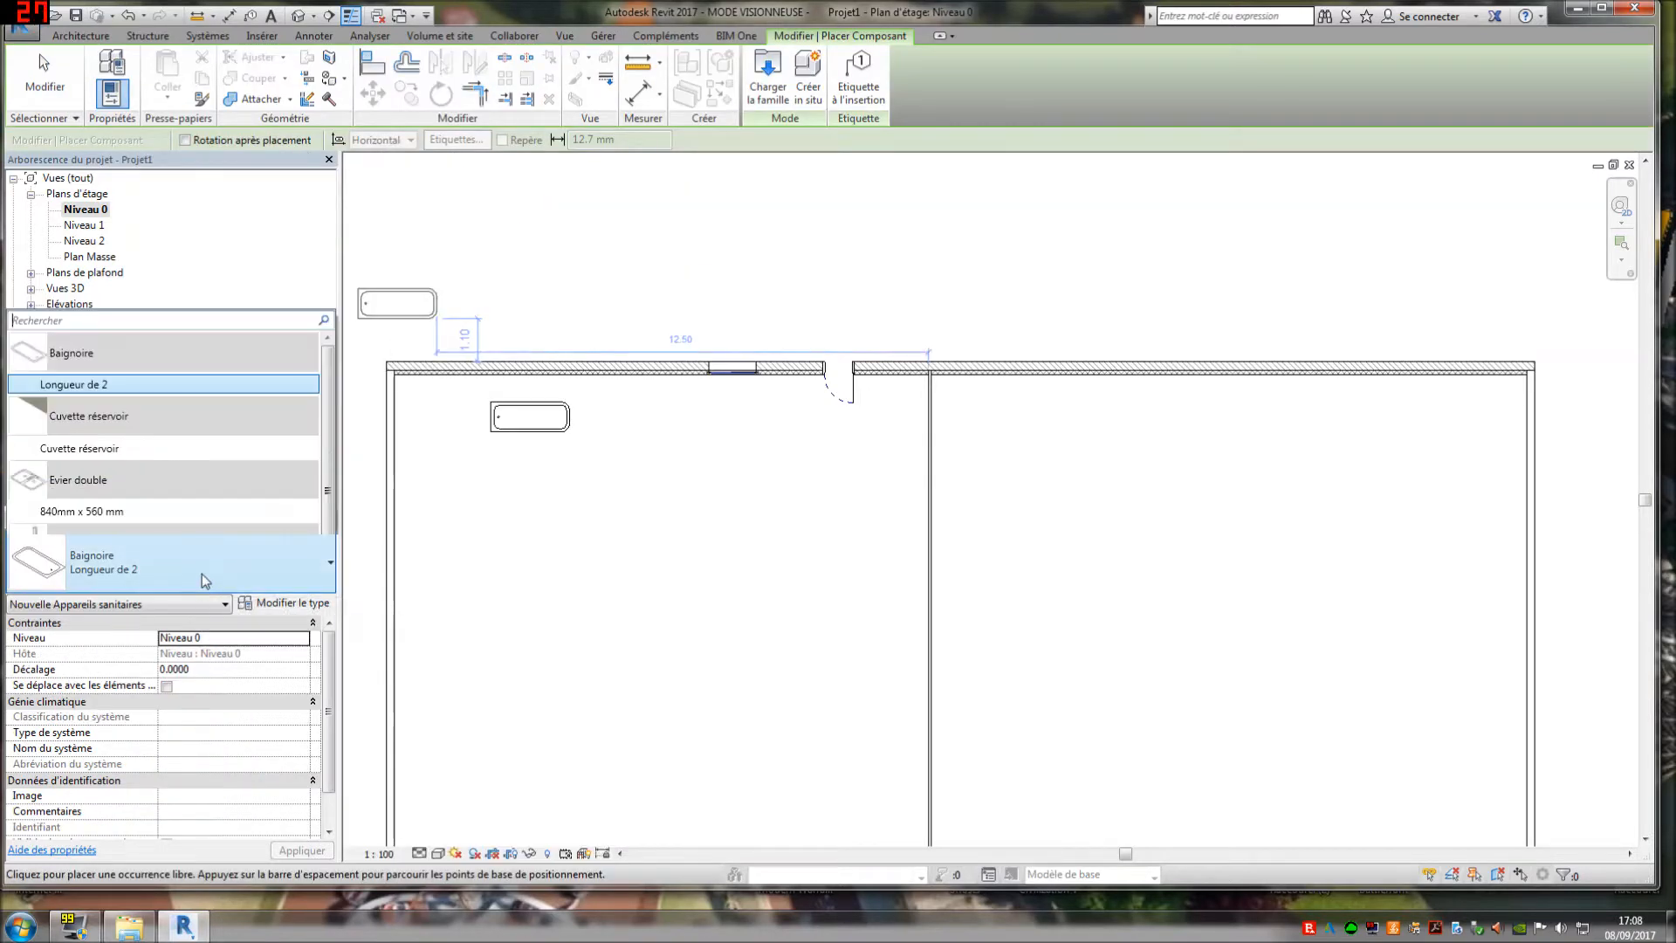
scroll(206, 190, "up", 1)
scroll(188, 214, "down", 1)
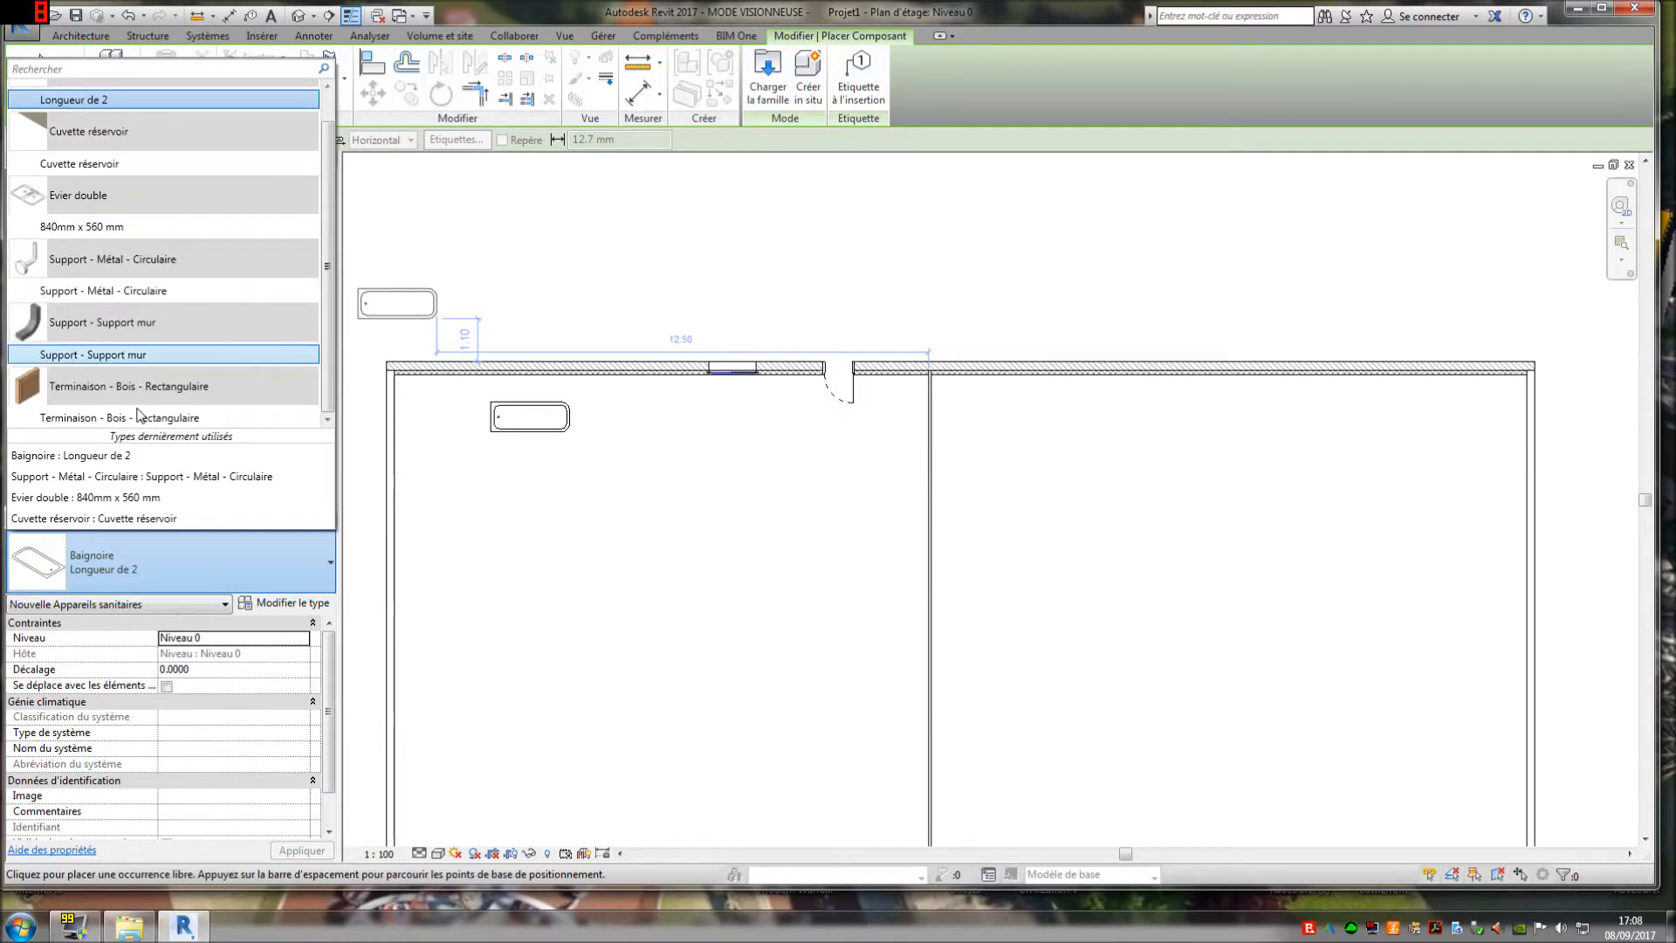
scroll(237, 260, "up", 1)
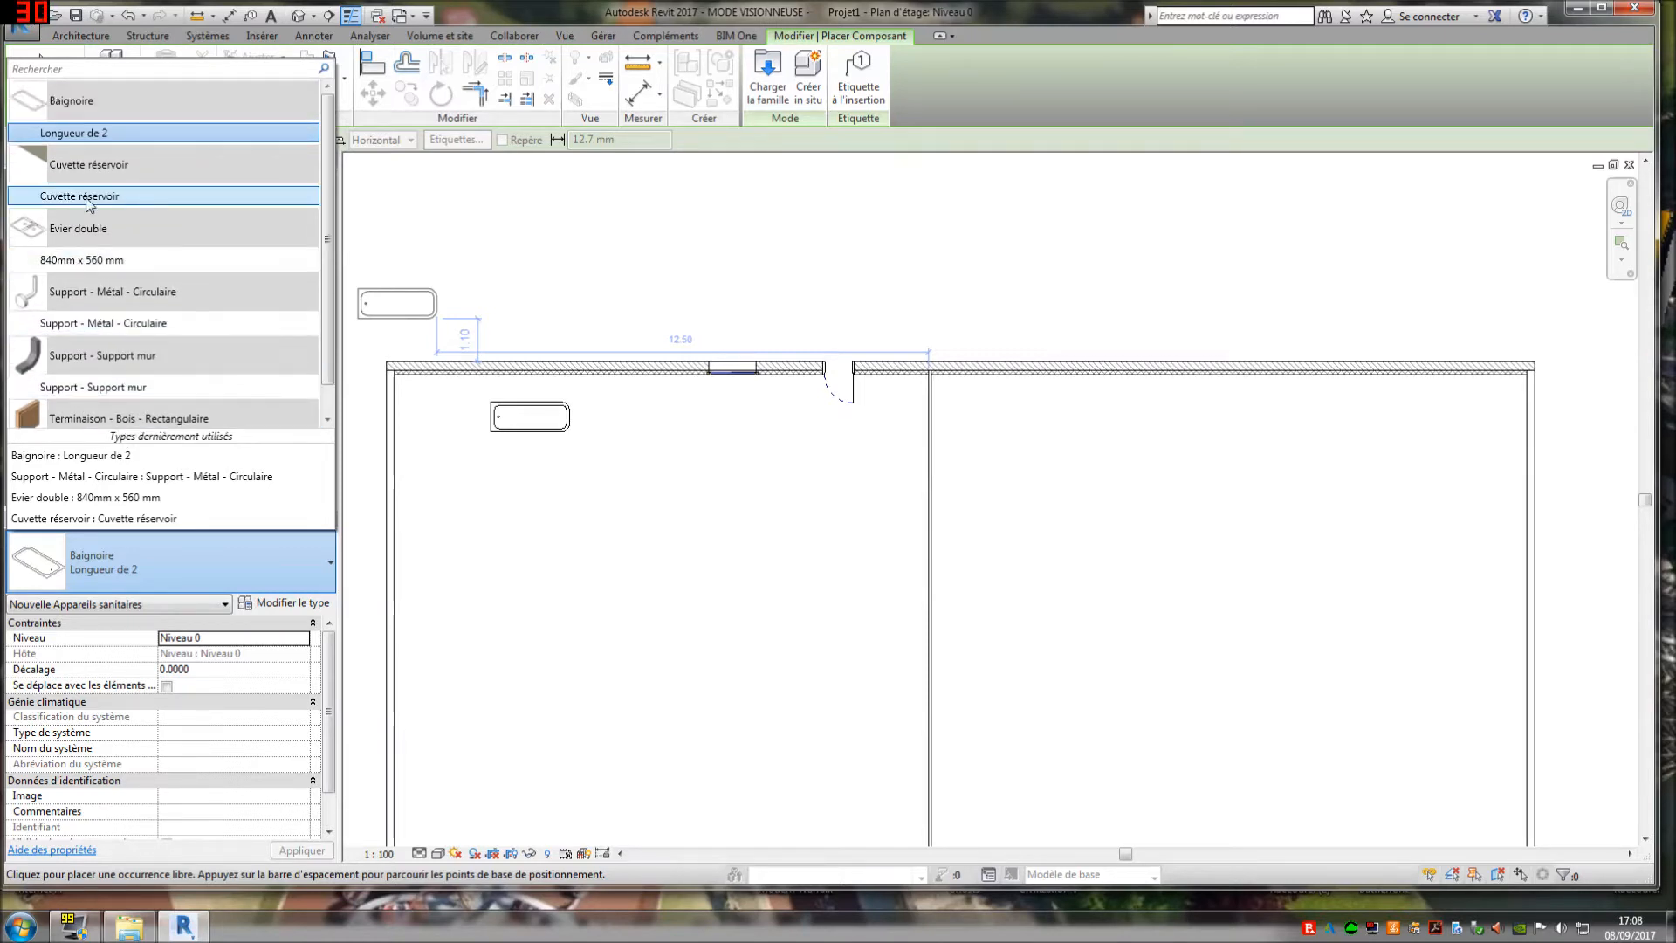
left_click(179, 195)
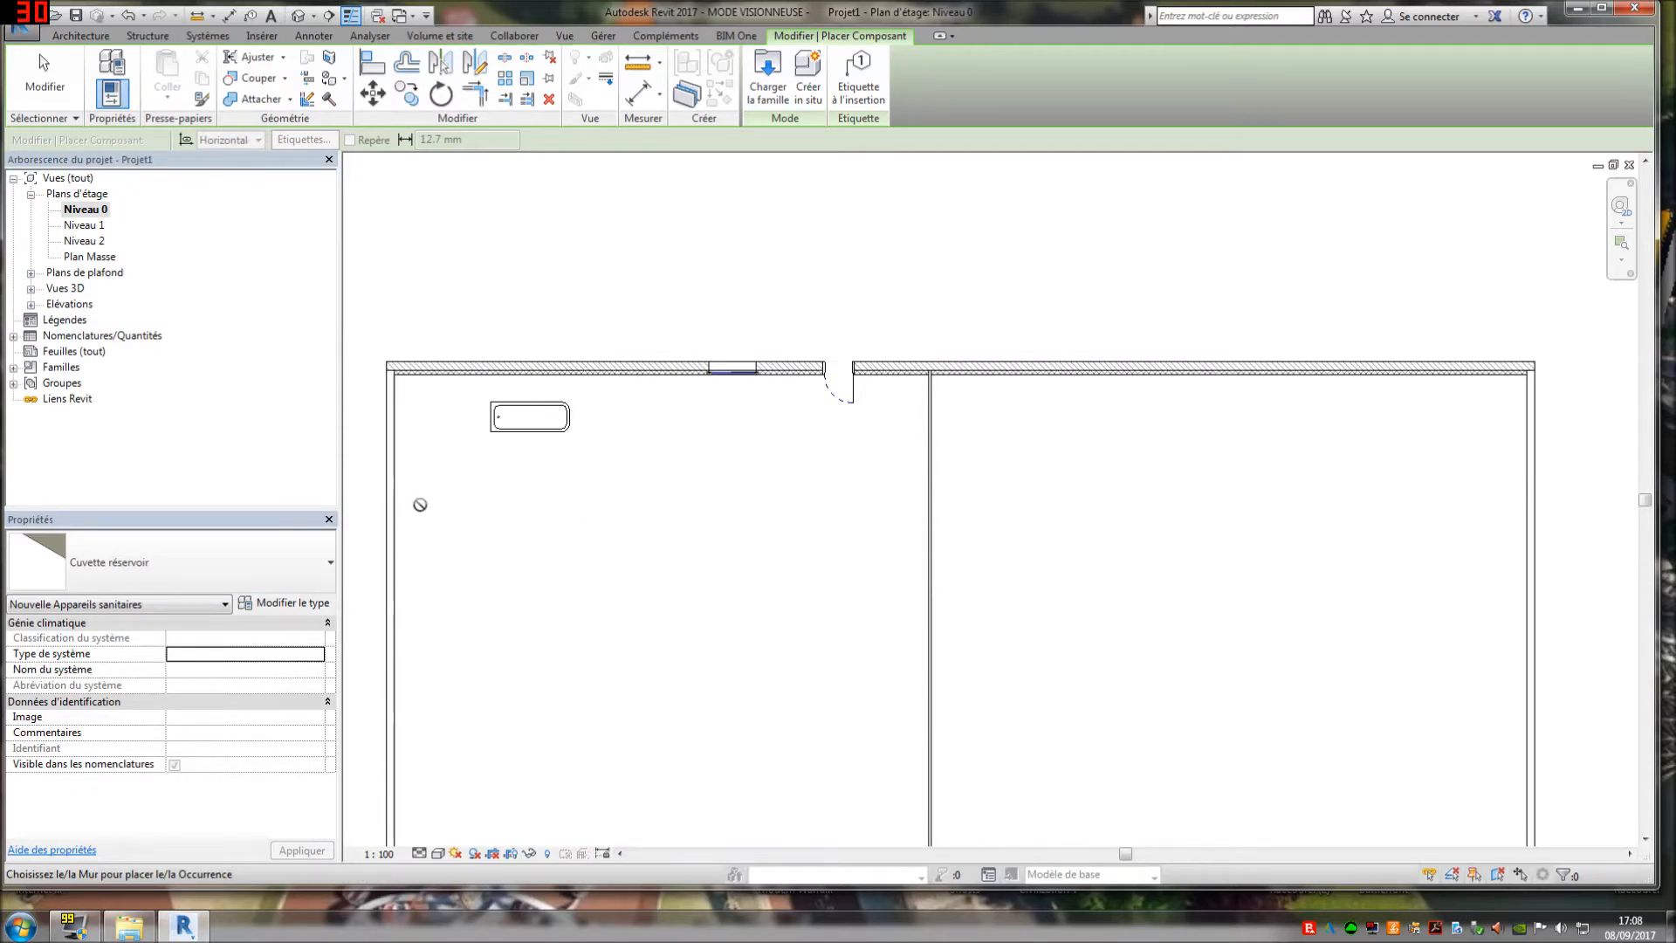
scroll(399, 510, "up", 3)
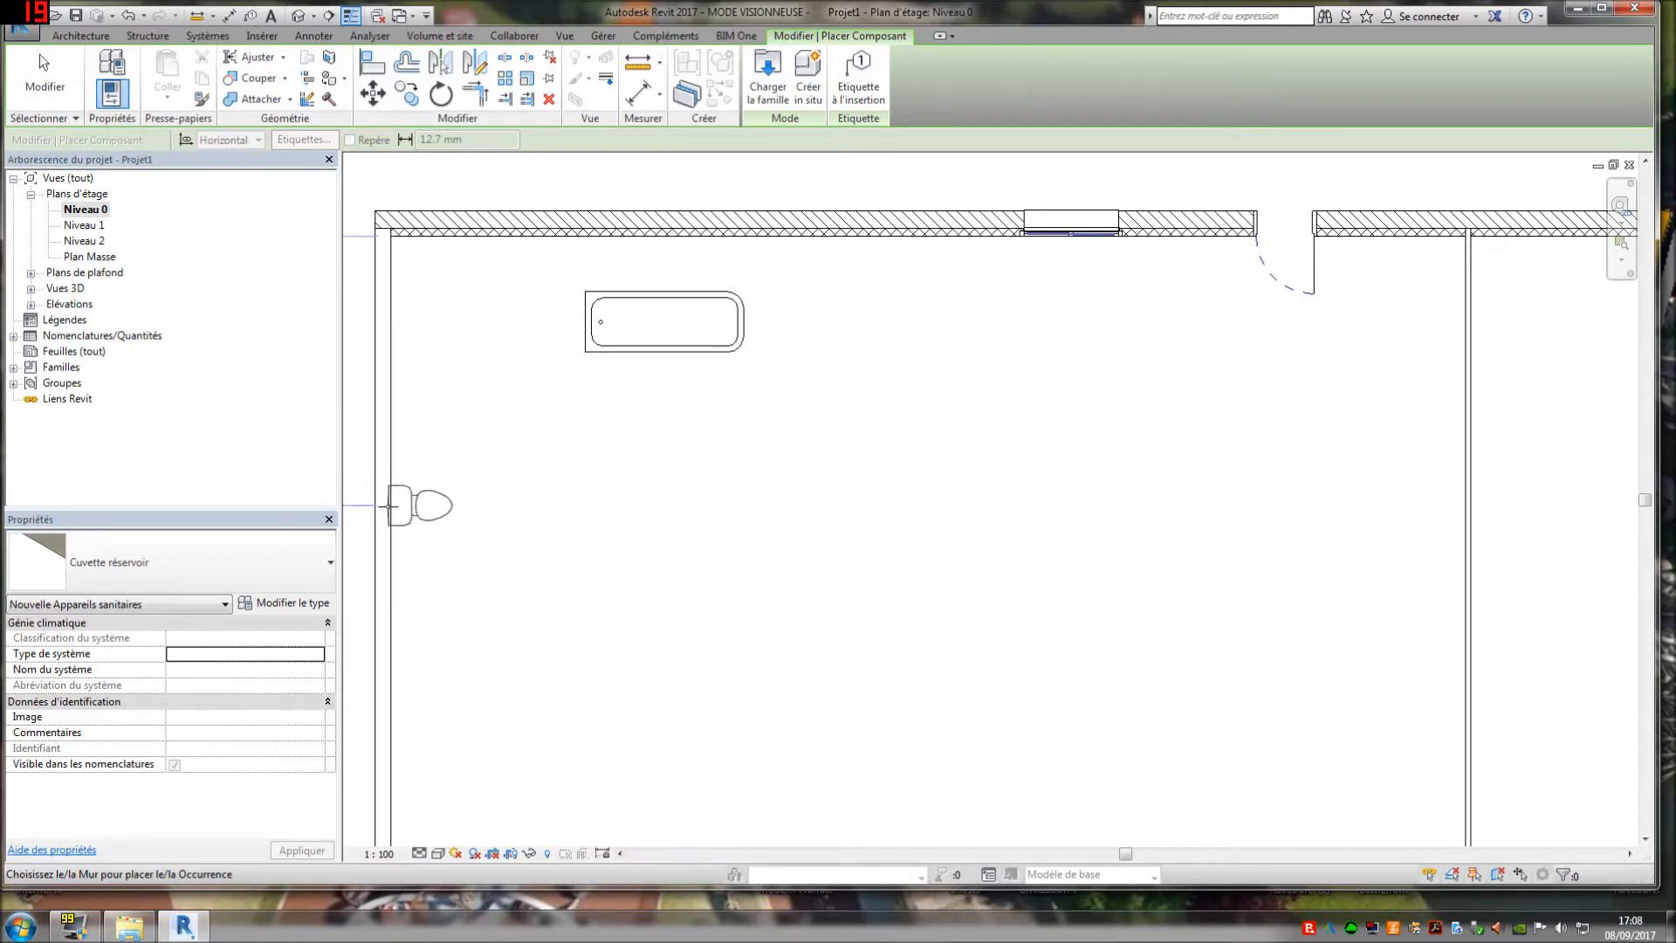
left_click(390, 506)
key("Escape")
key("Escape")
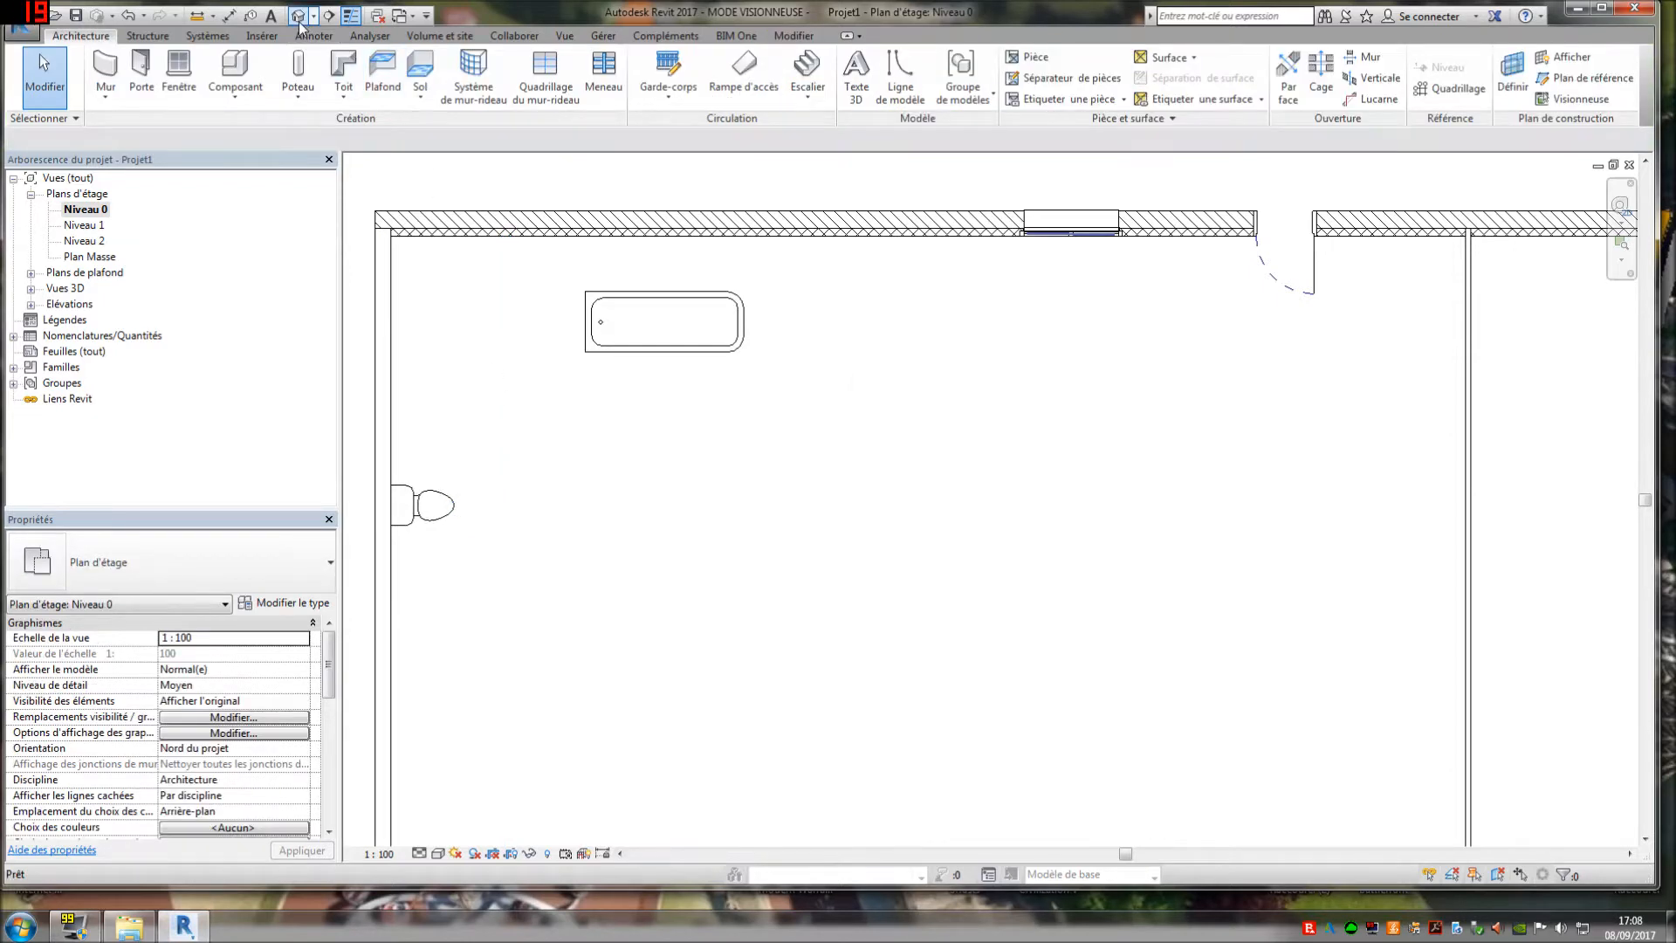
- Examine the placed sanitary fixtures in the 3D view from another angle and return to the Niveau 0 floor plan
left_click(298, 16)
scroll(711, 434, "down", 3)
scroll(928, 372, "up", 1)
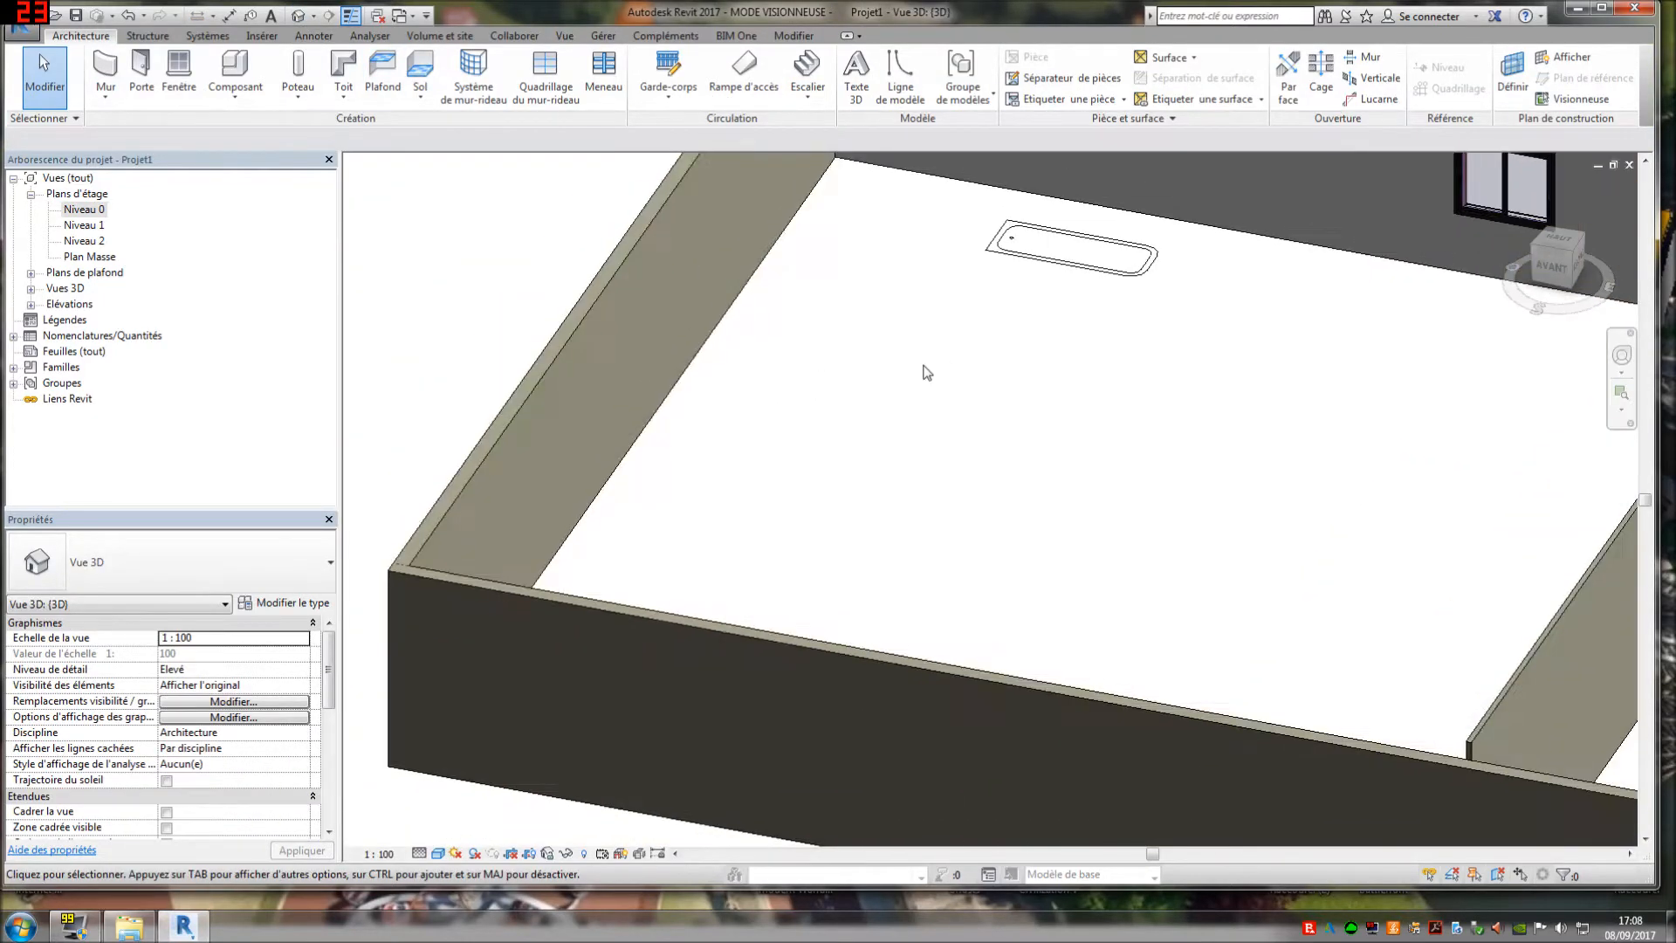
scroll(902, 433, "down", 2)
scroll(902, 444, "up", 1)
middle_click_drag(928, 451, 634, 575, "shift")
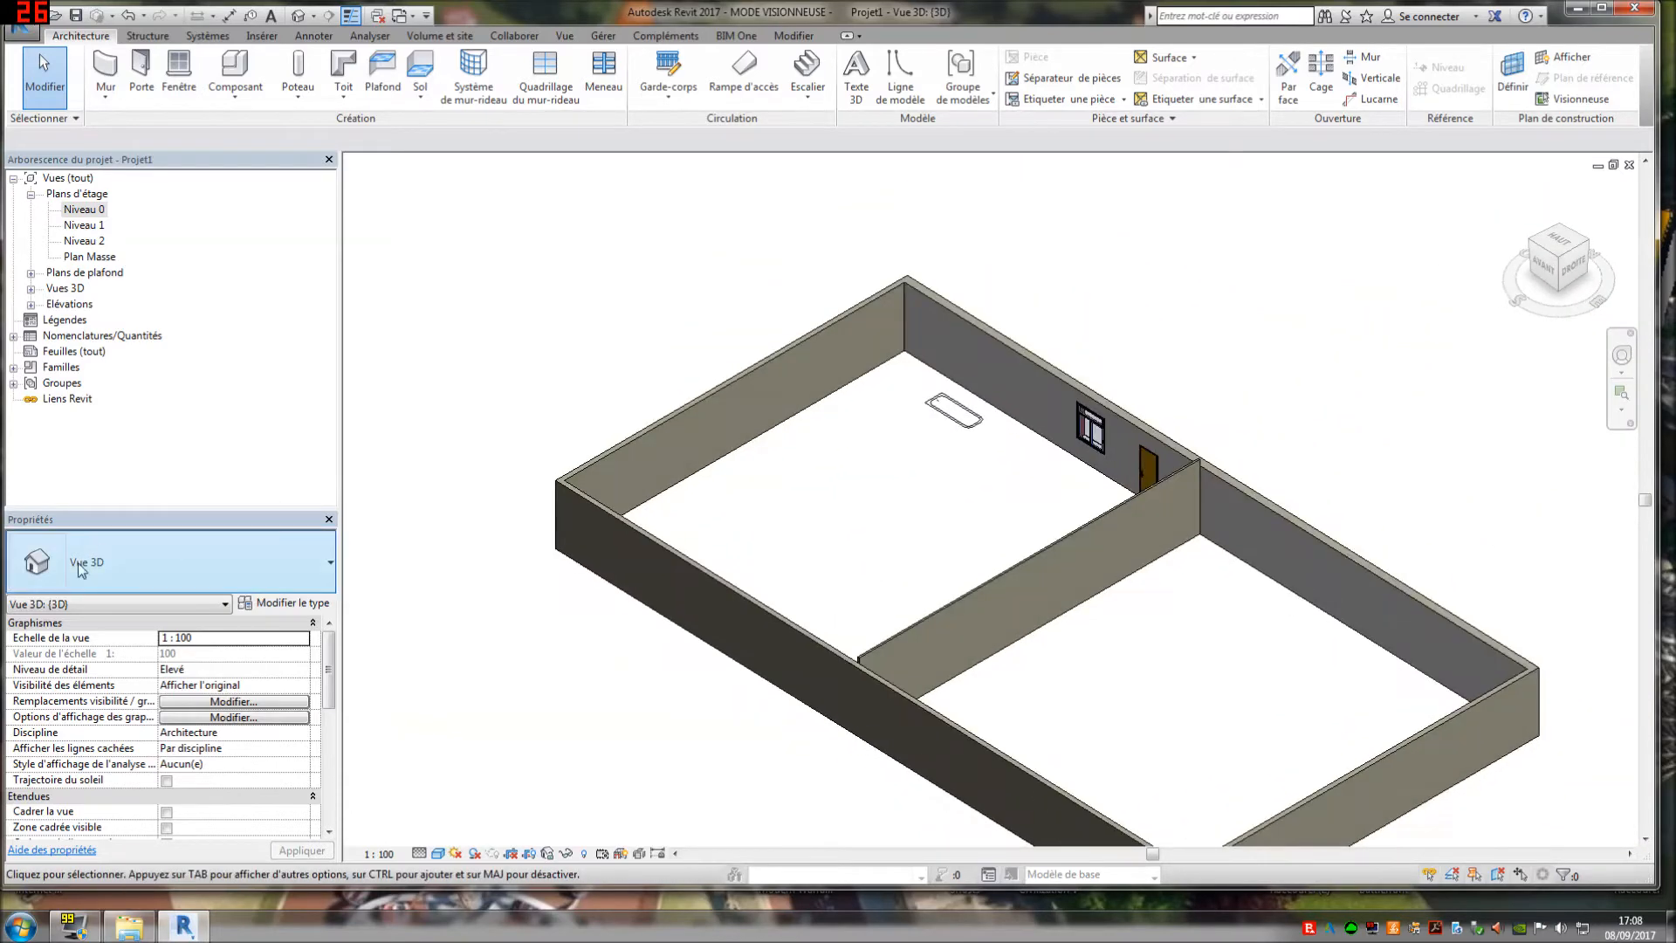
double_click(85, 209)
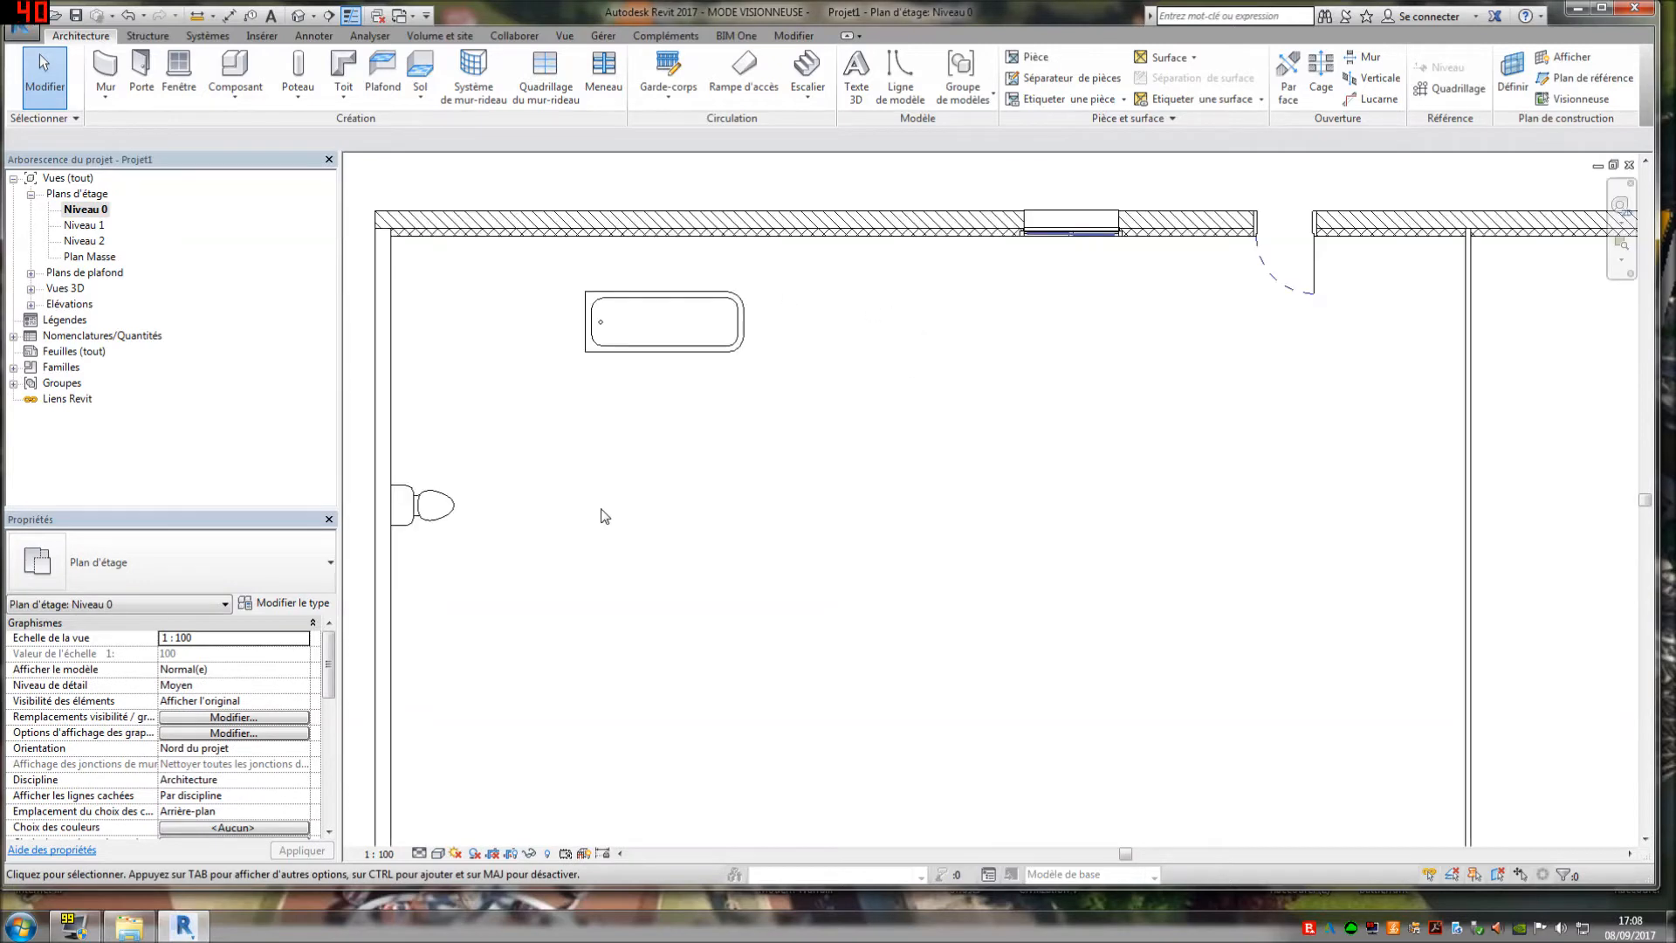
scroll(568, 497, "down", 4)
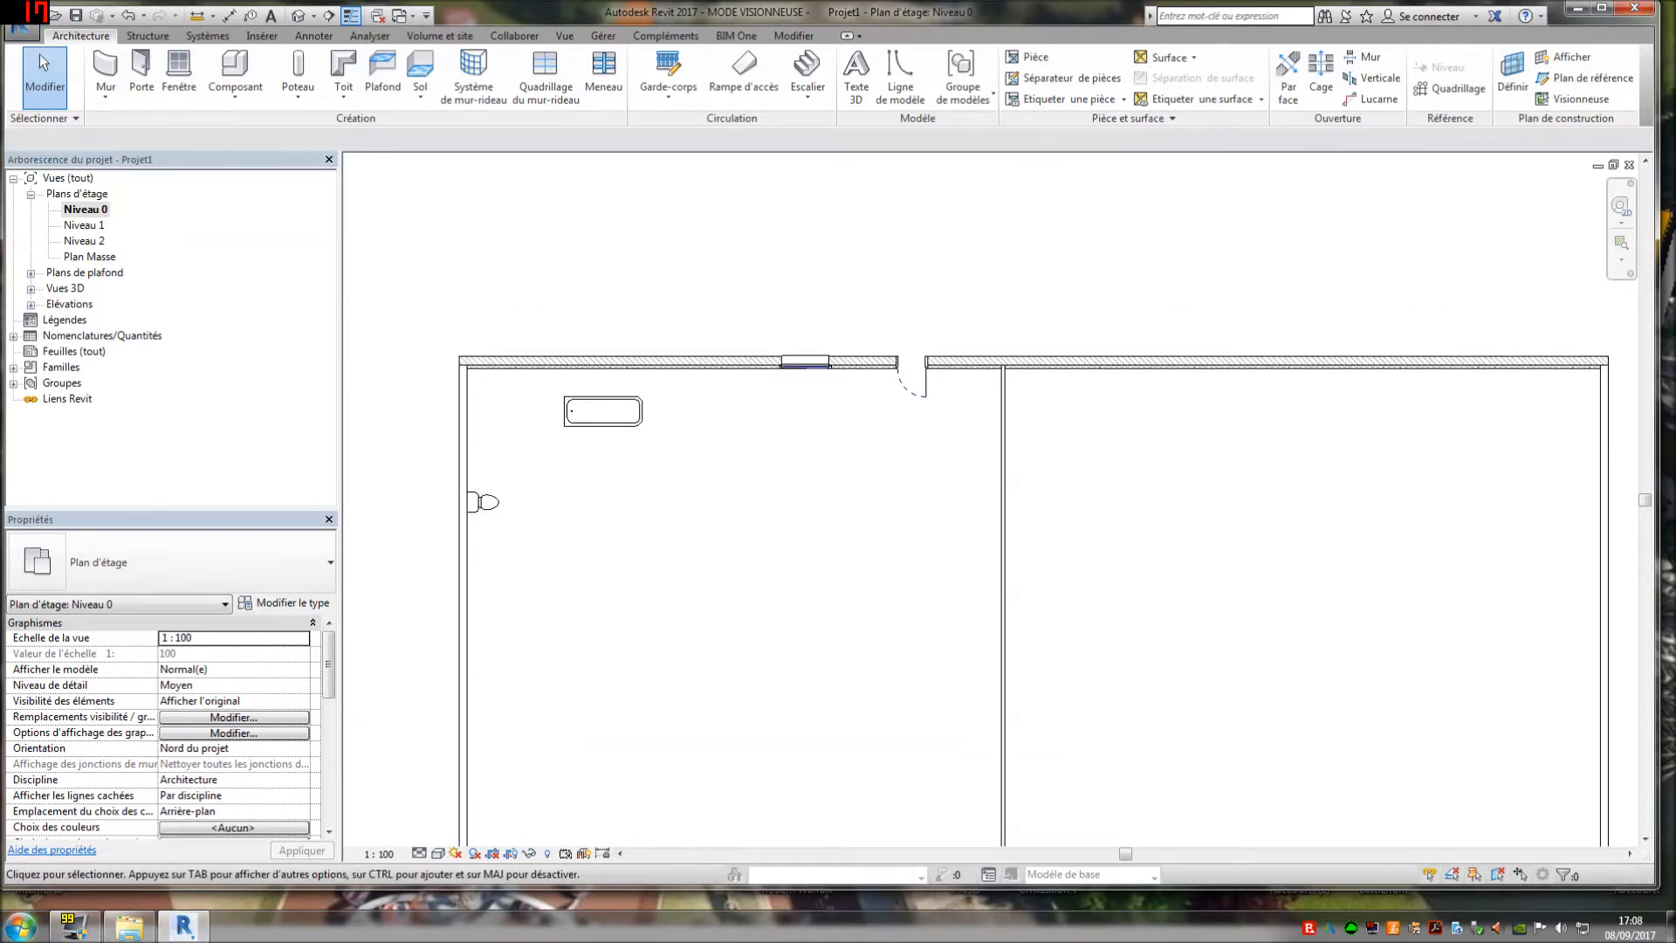
- Switch to Internet Explorer, search Google for "bimobject" and open the BIMobject platform's French site
left_click(23, 926)
left_click(116, 414)
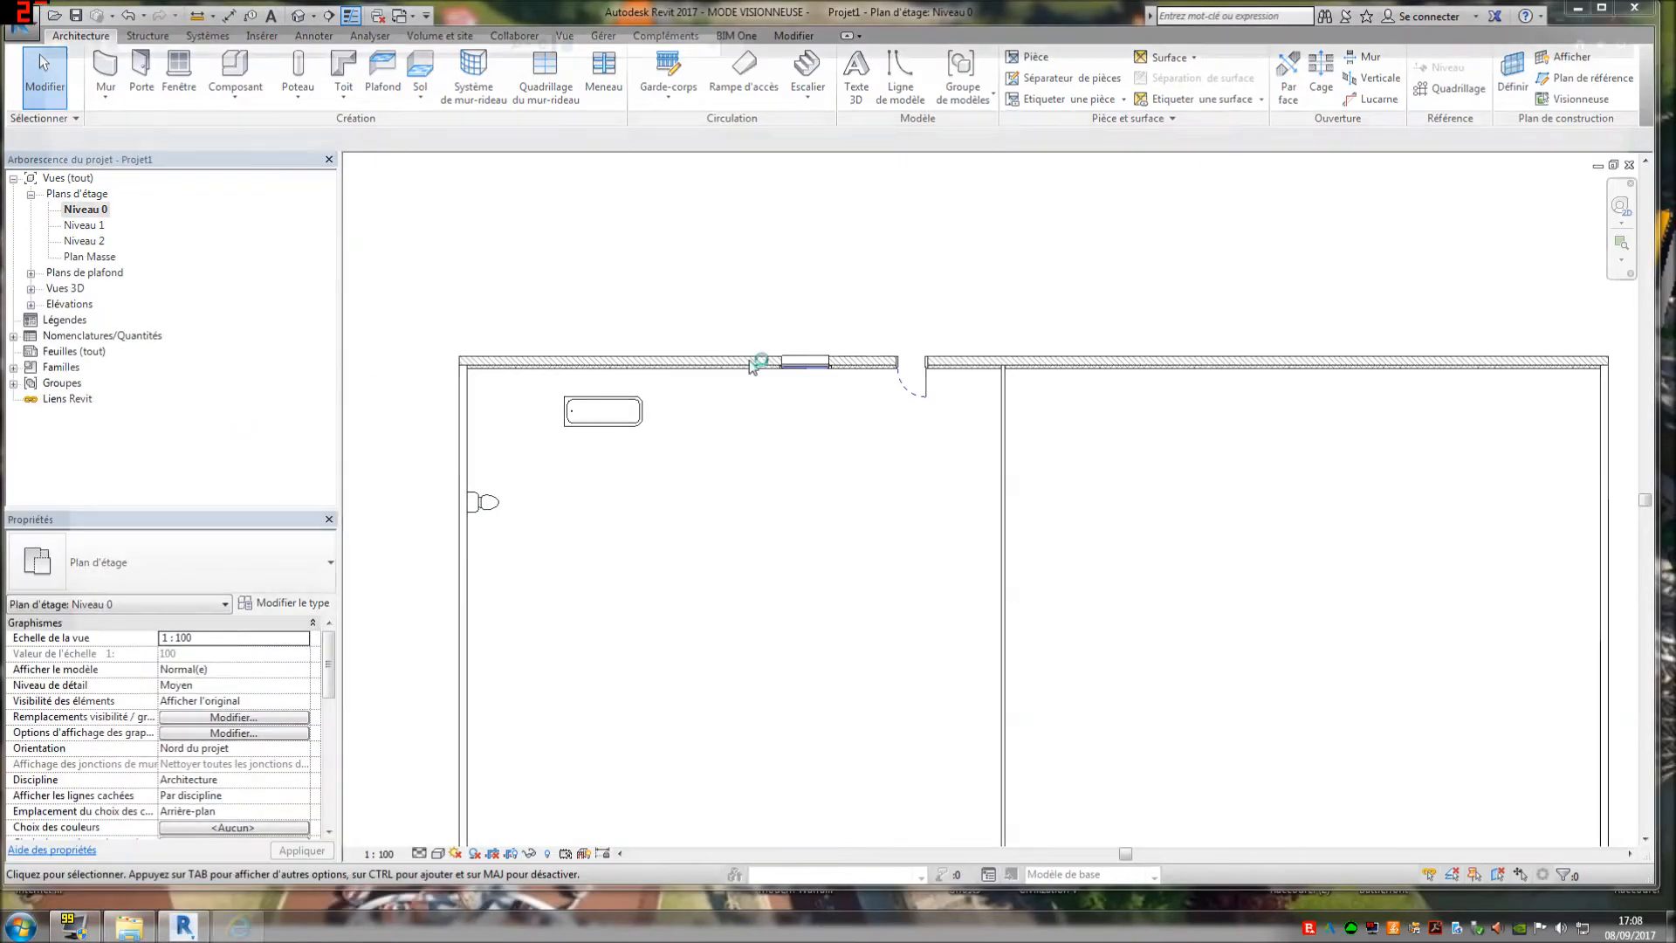
type("bo")
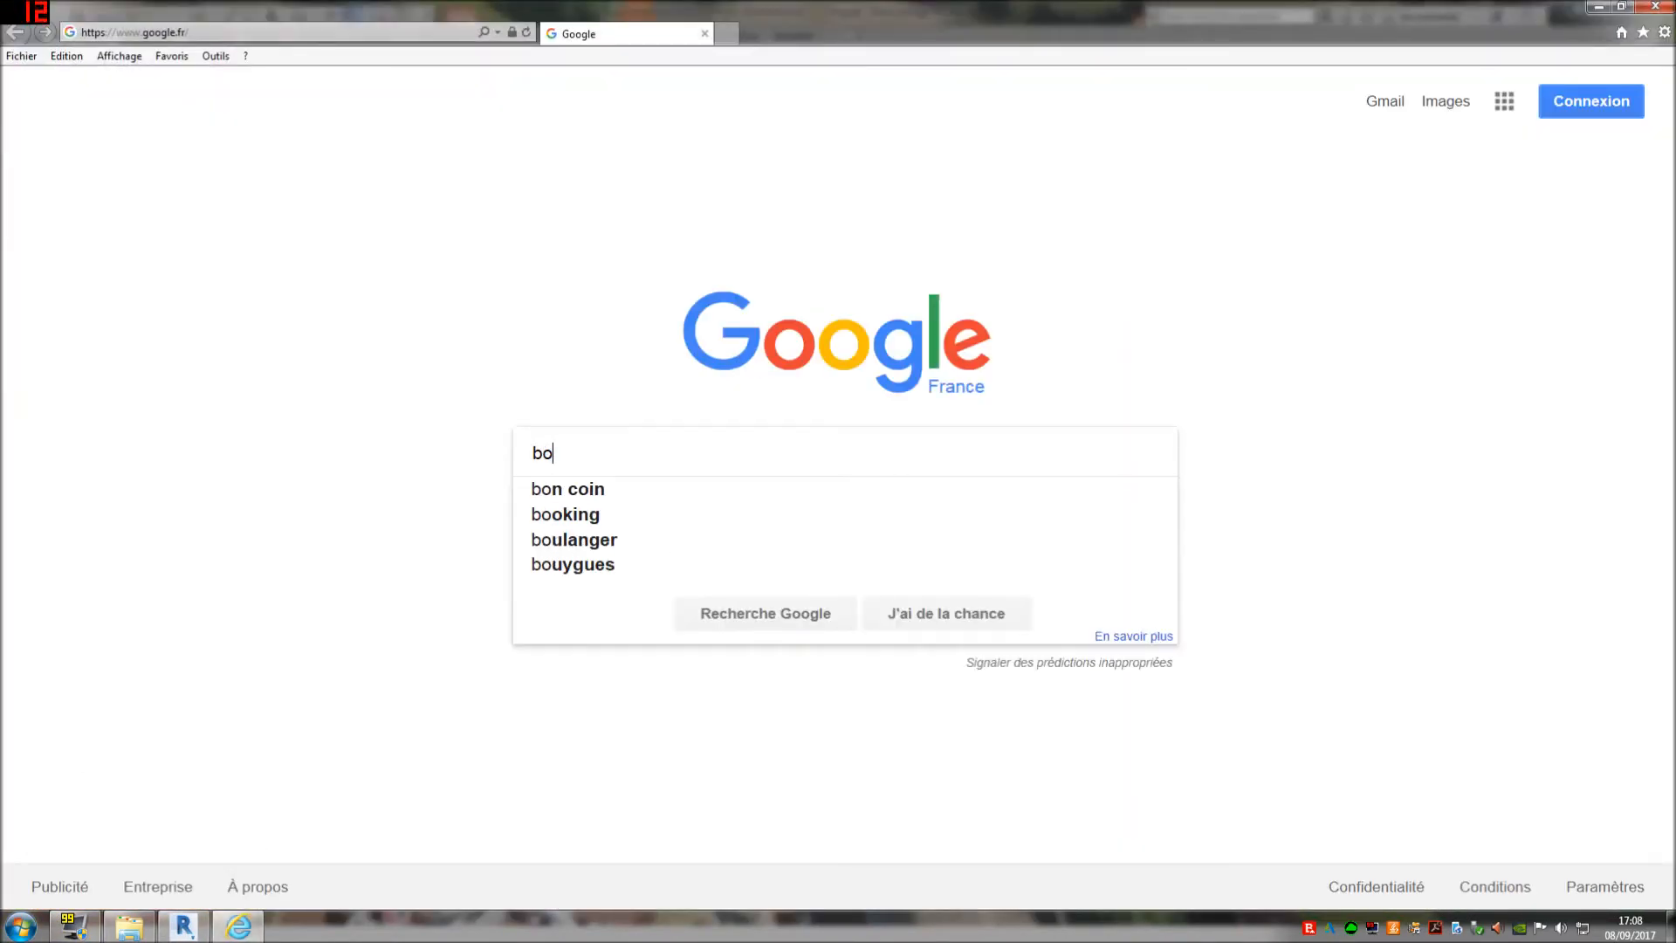
key("BackSpace")
type("imobject")
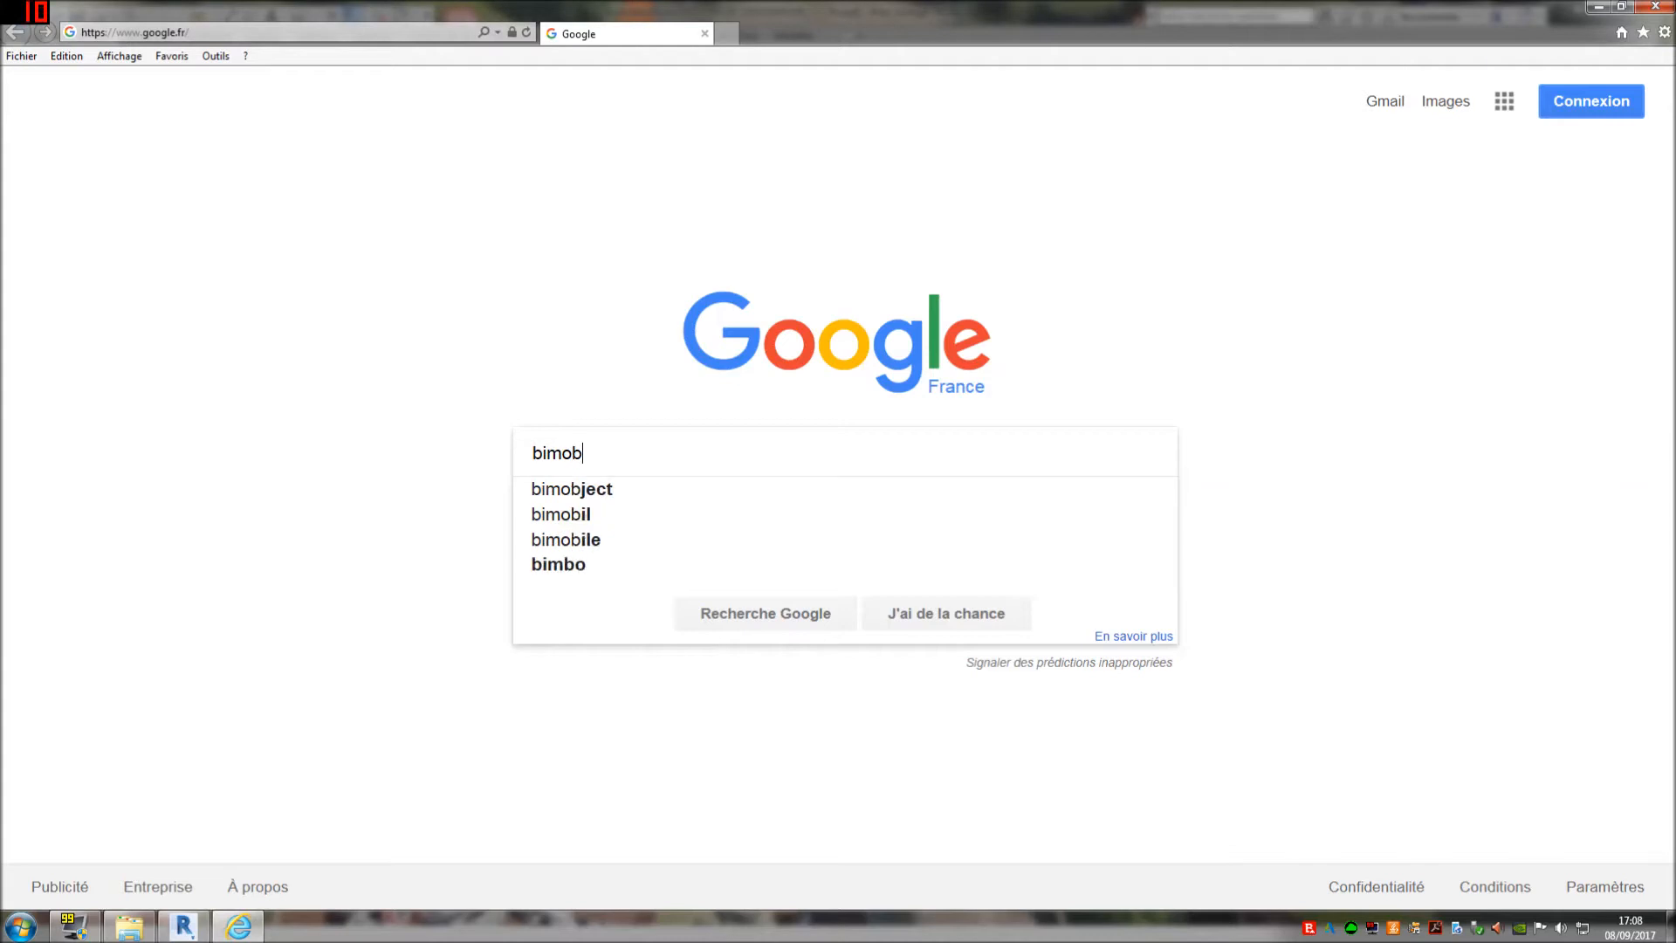
key("Return")
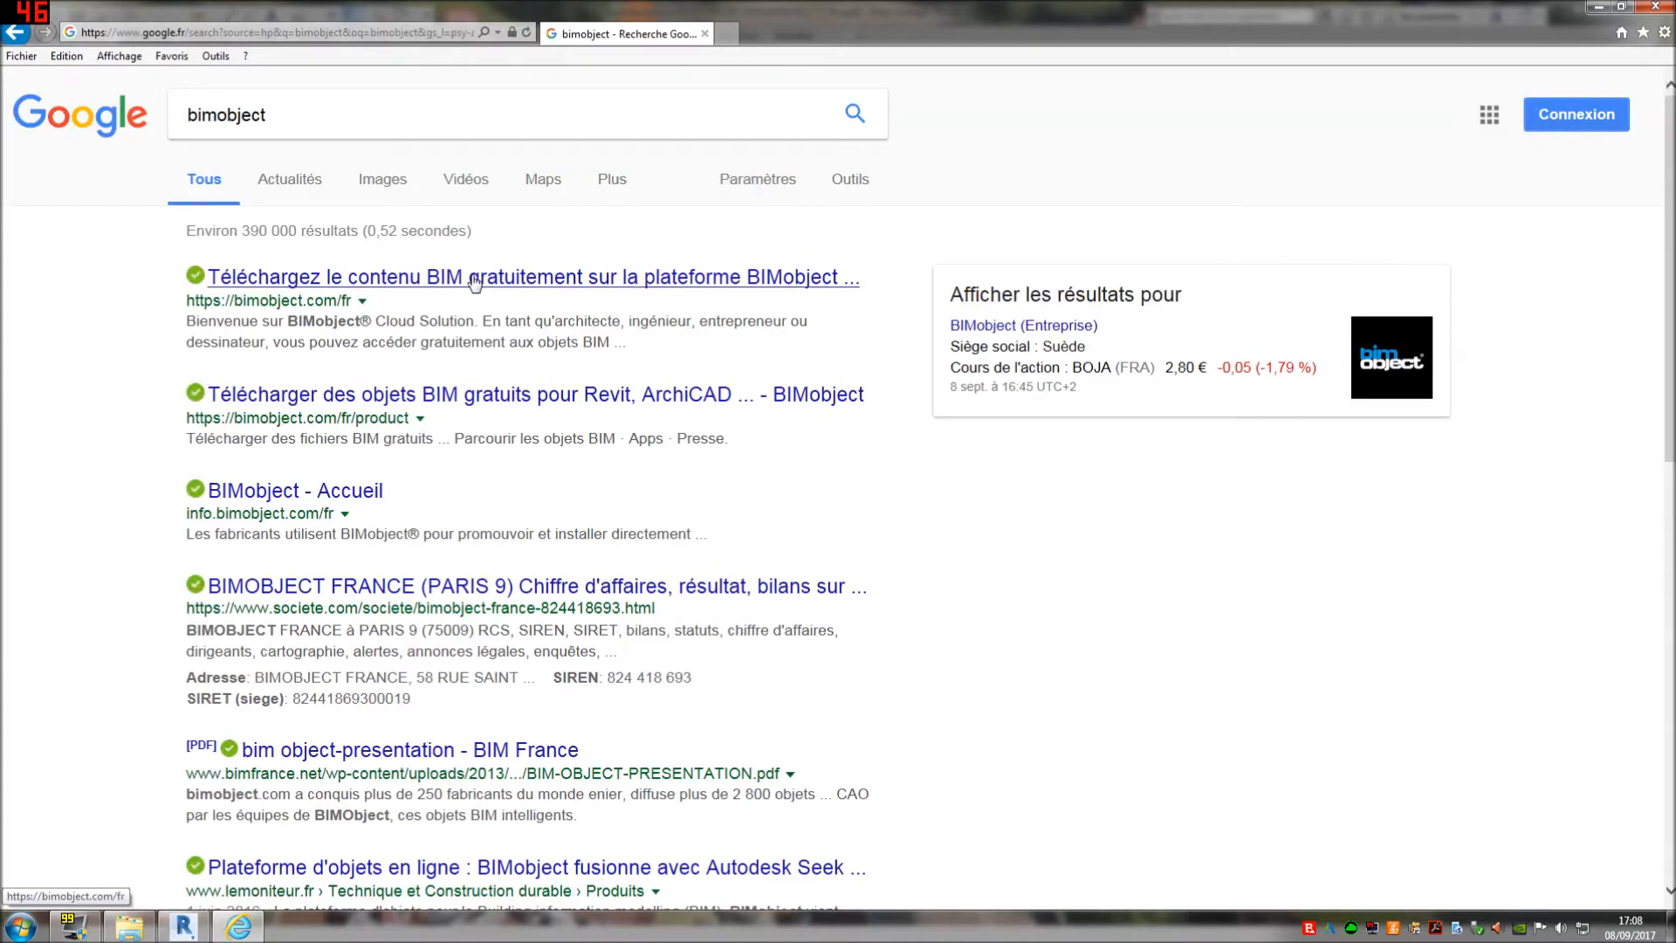
left_click(458, 279)
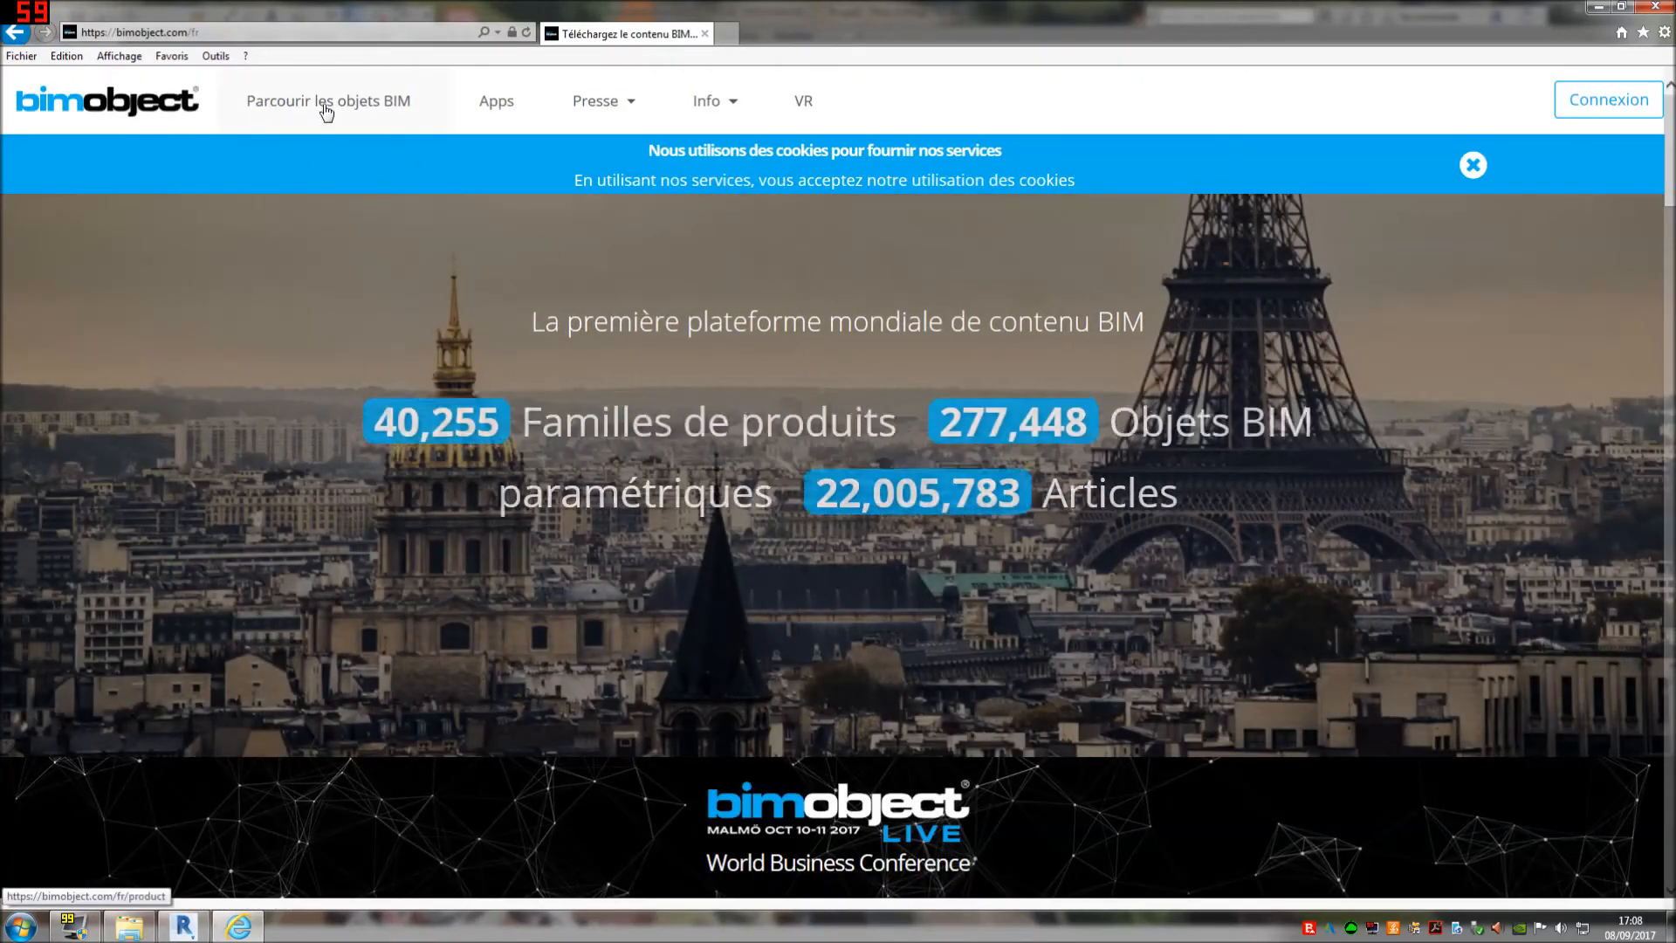
- Open the catalogue of BIM objects and look through the filters and listed products
left_click(340, 109)
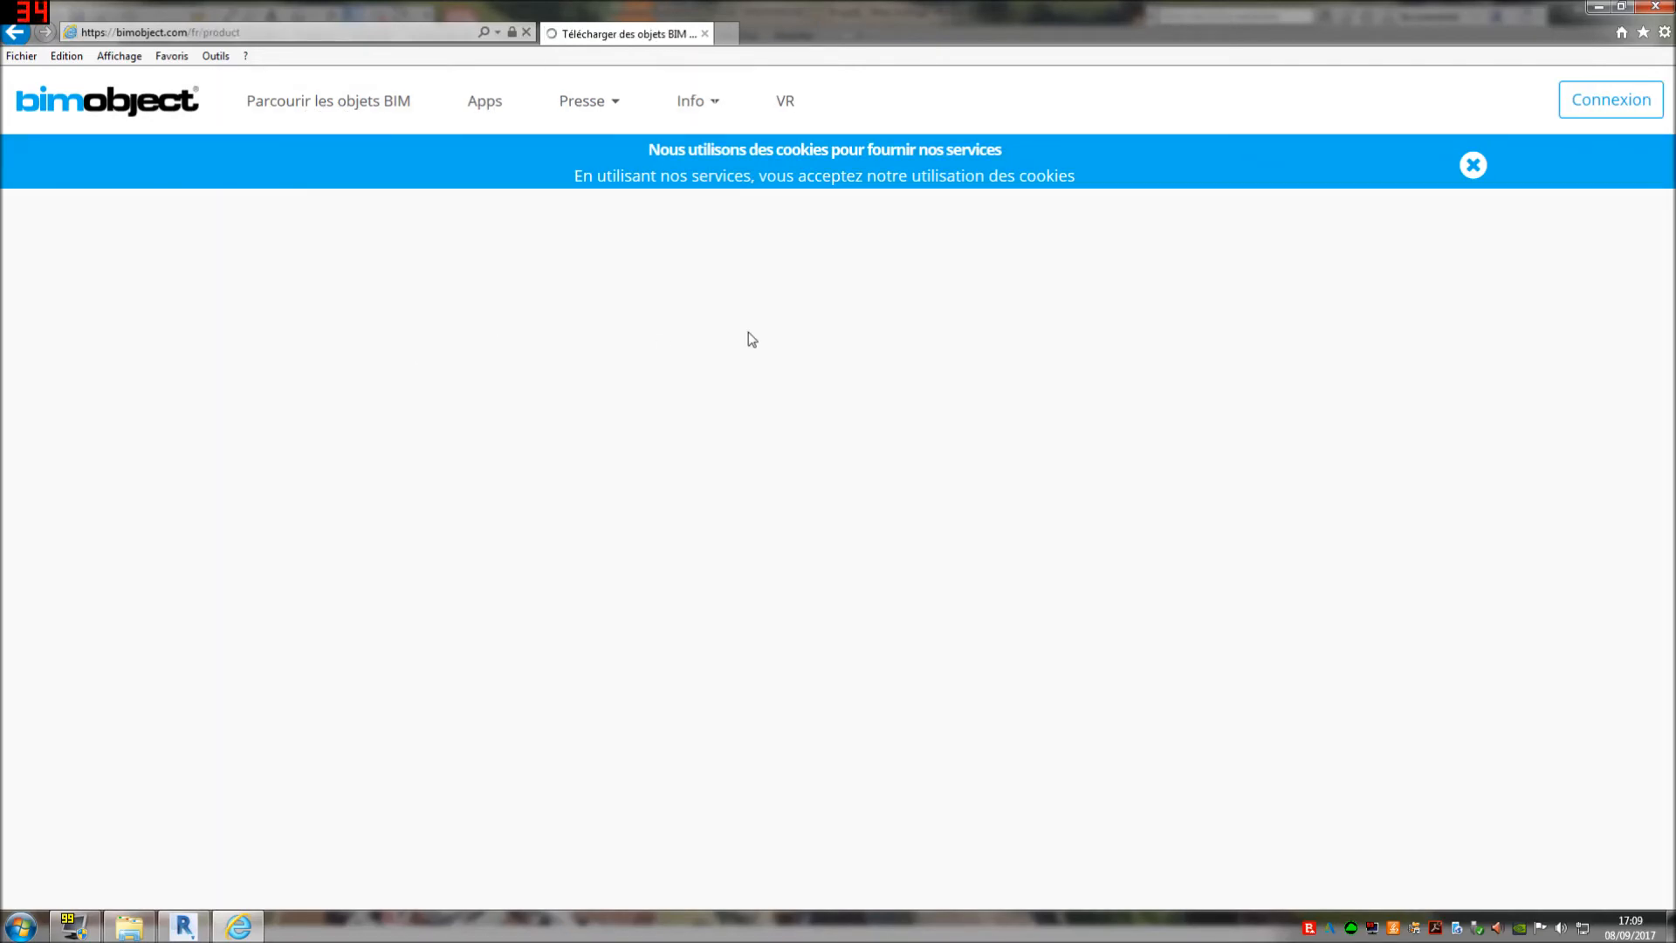
scroll(170, 527, "down", 1)
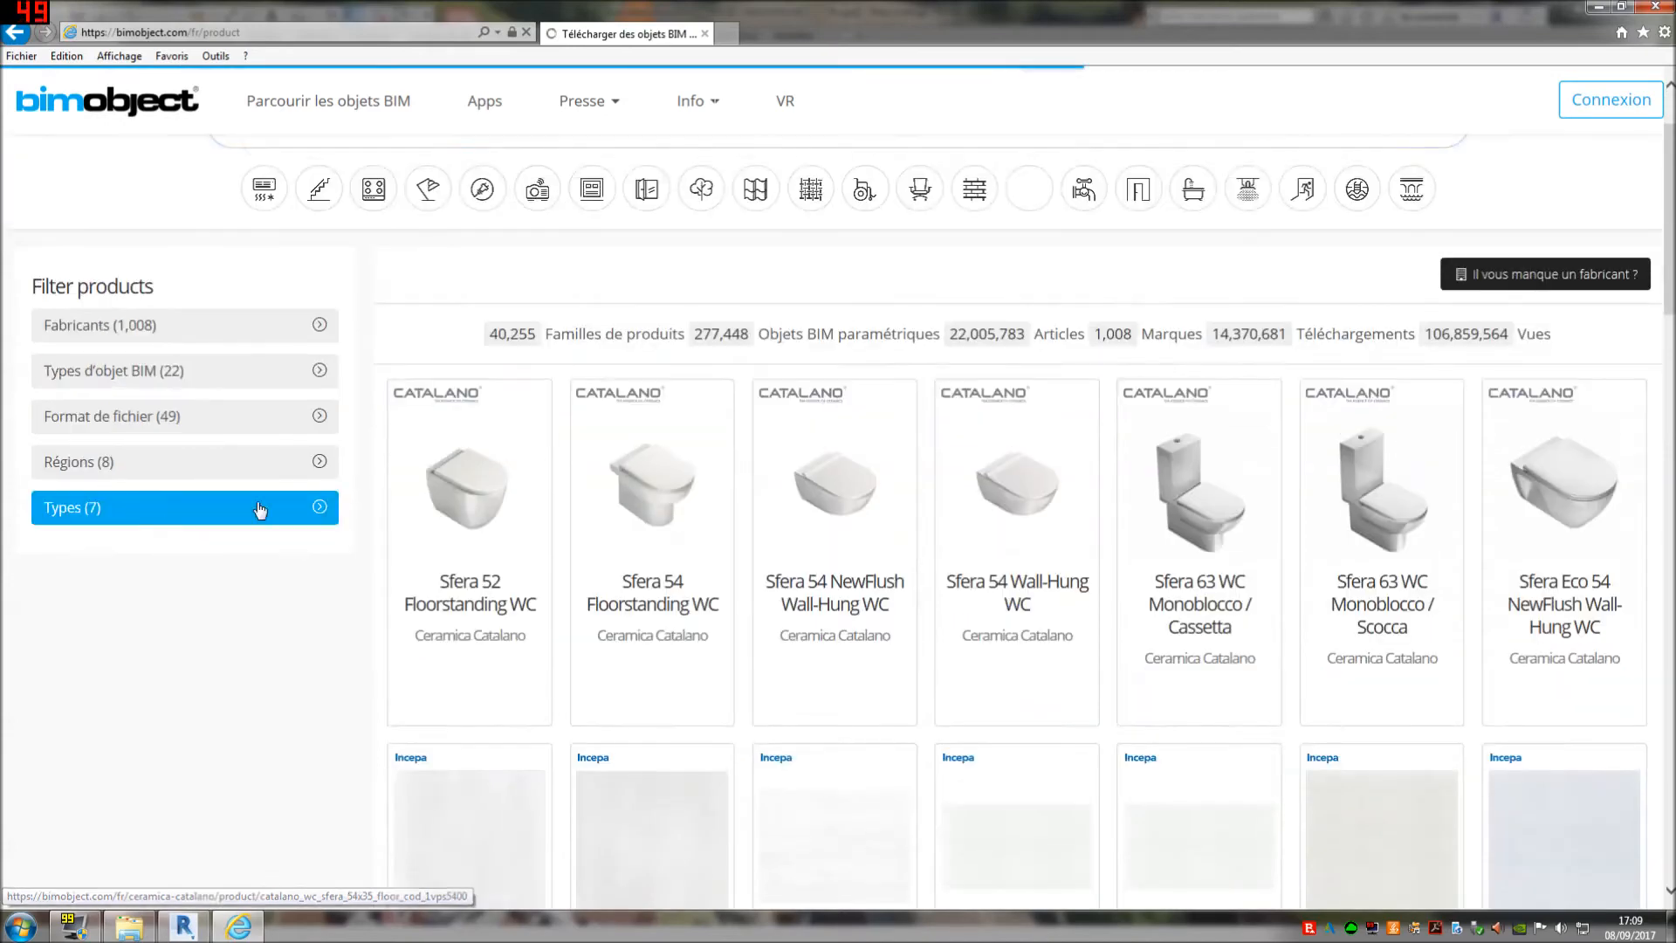
scroll(1017, 441, "down", 4)
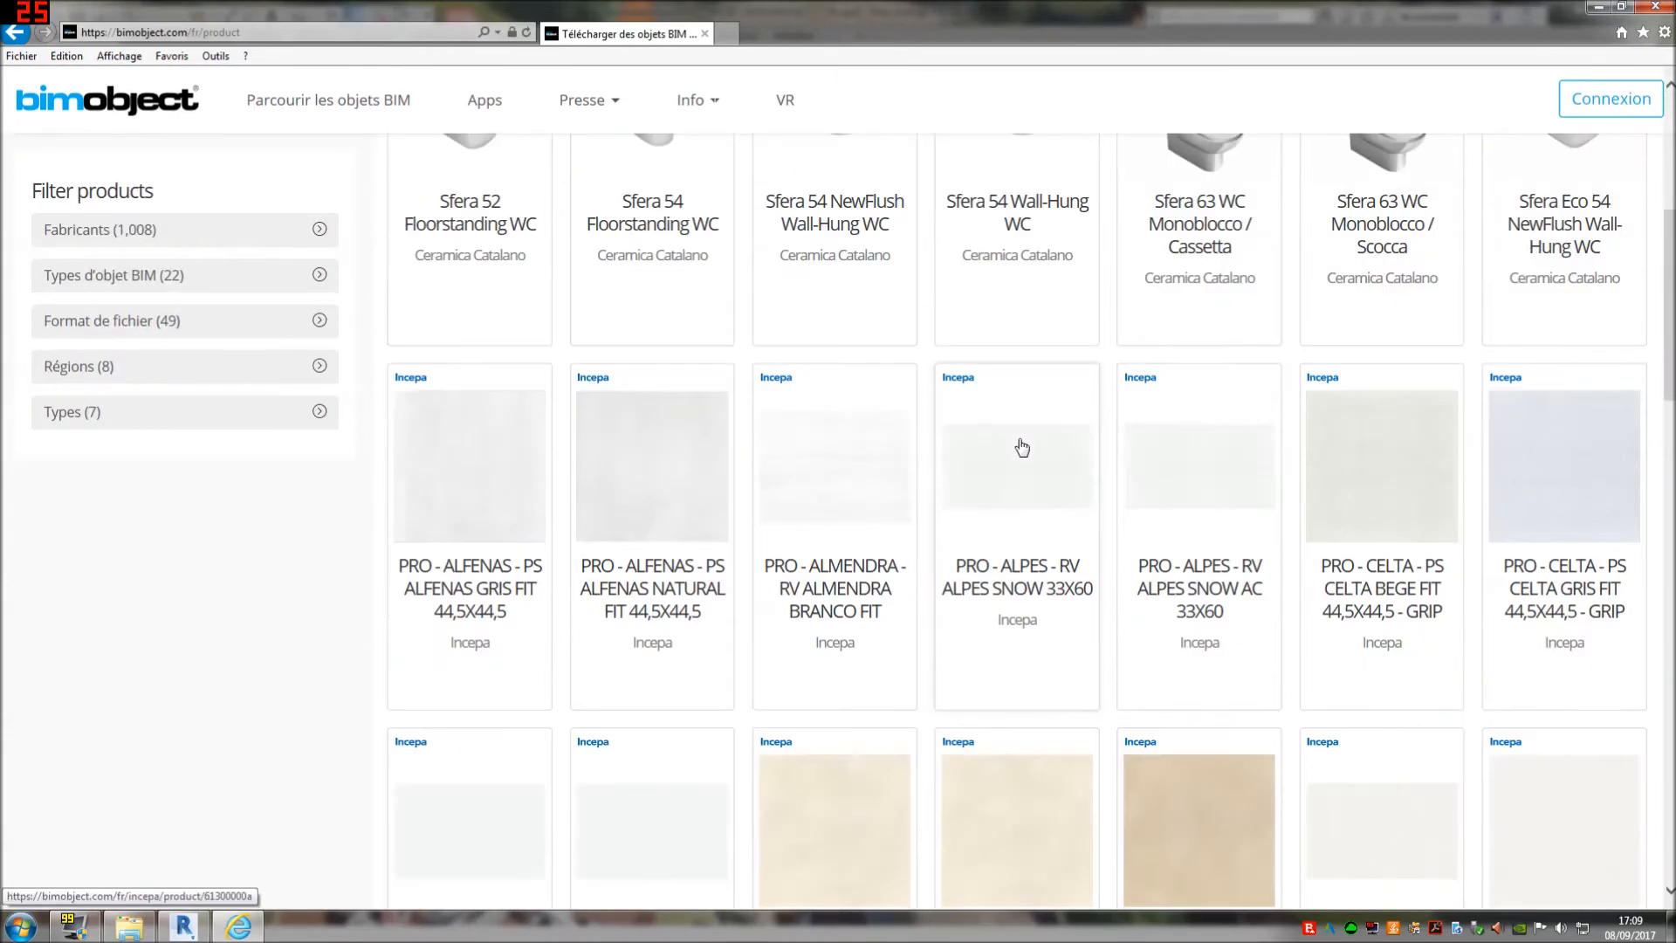
scroll(1019, 438, "up", 5)
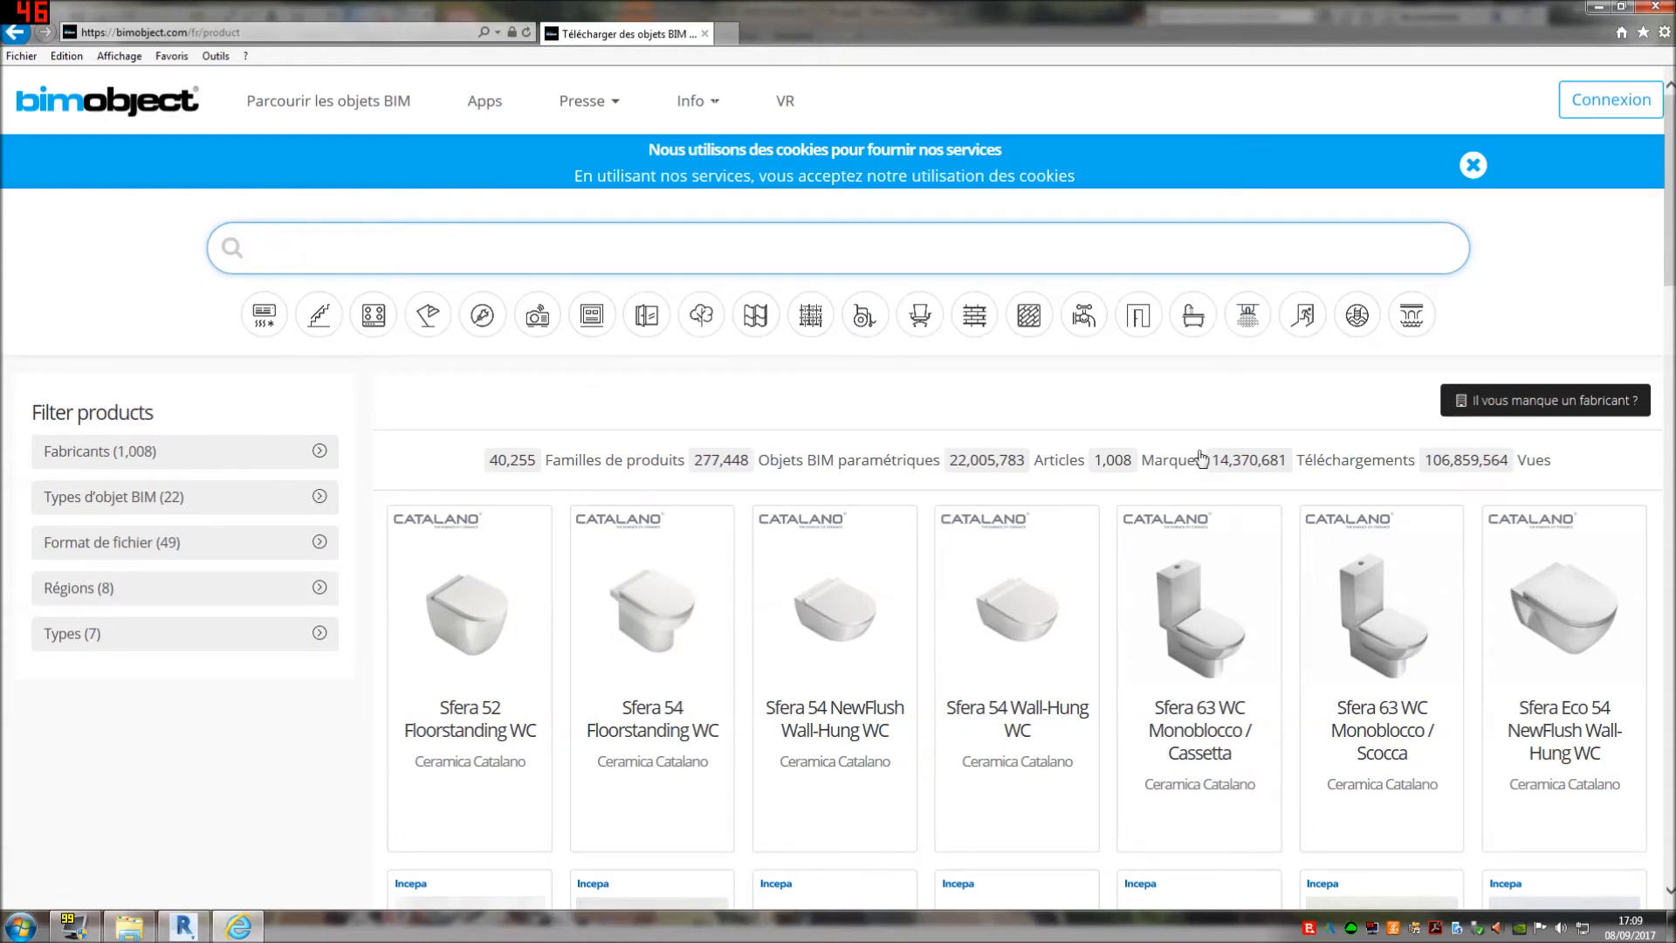
- Look through the BIMobject catalogue's toilets, tiles, lighting, doors, basins and roof tiles, and return to the Revit floor plan
scroll(1202, 458, "down", 9)
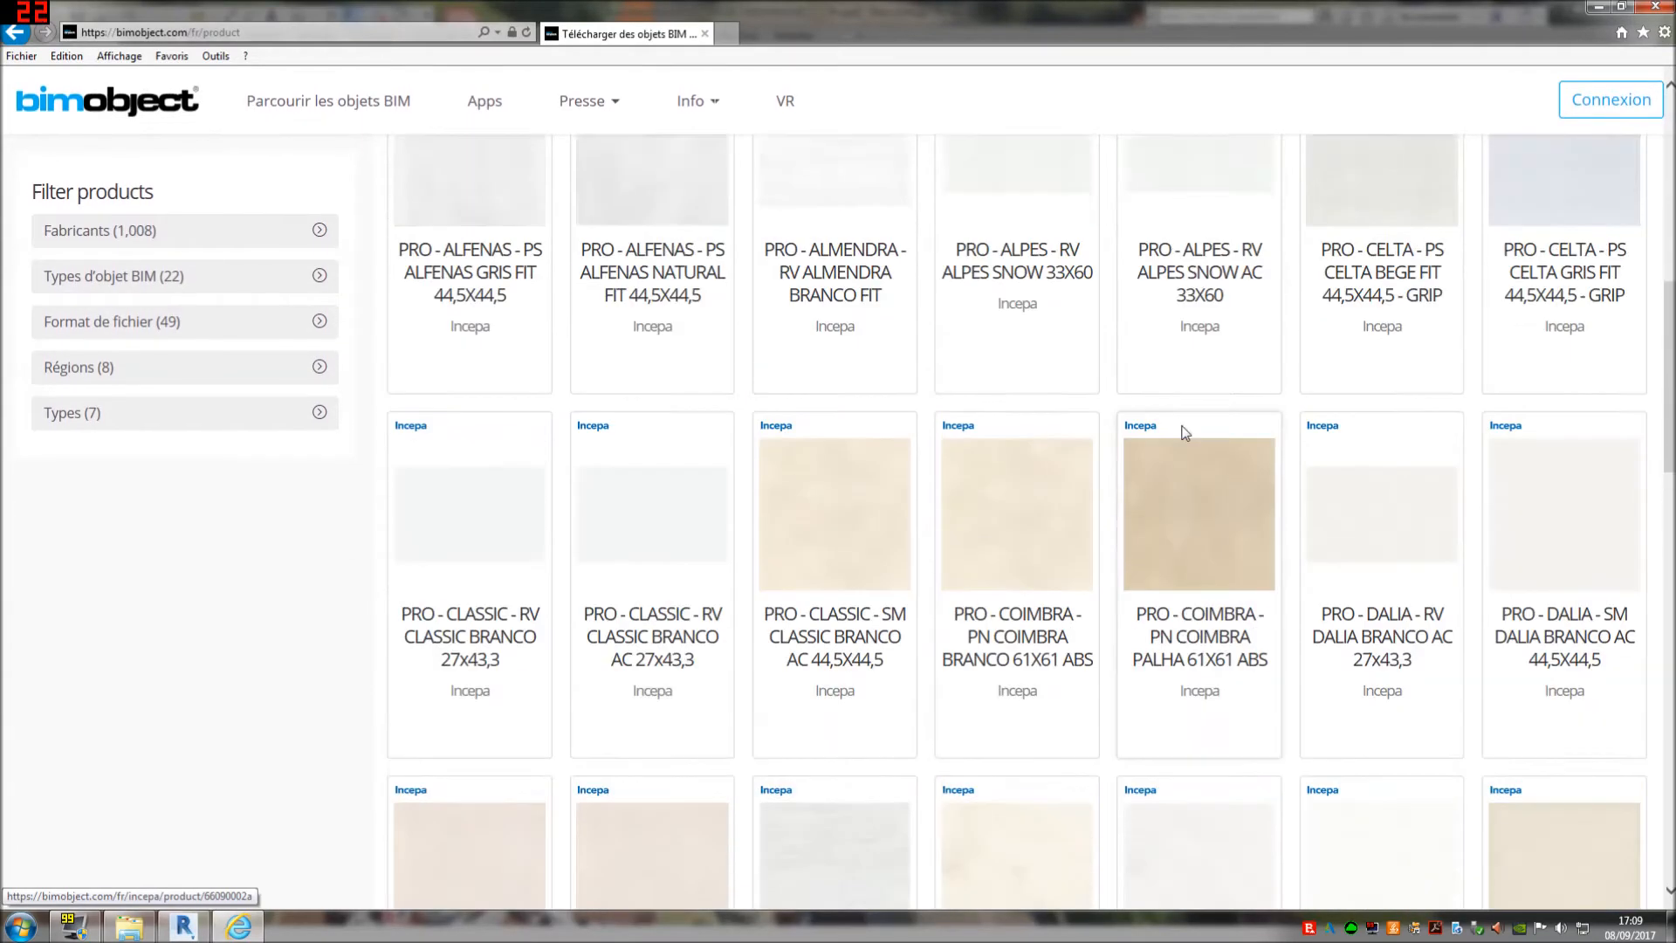
scroll(1185, 432, "up", 5)
scroll(1184, 431, "down", 1)
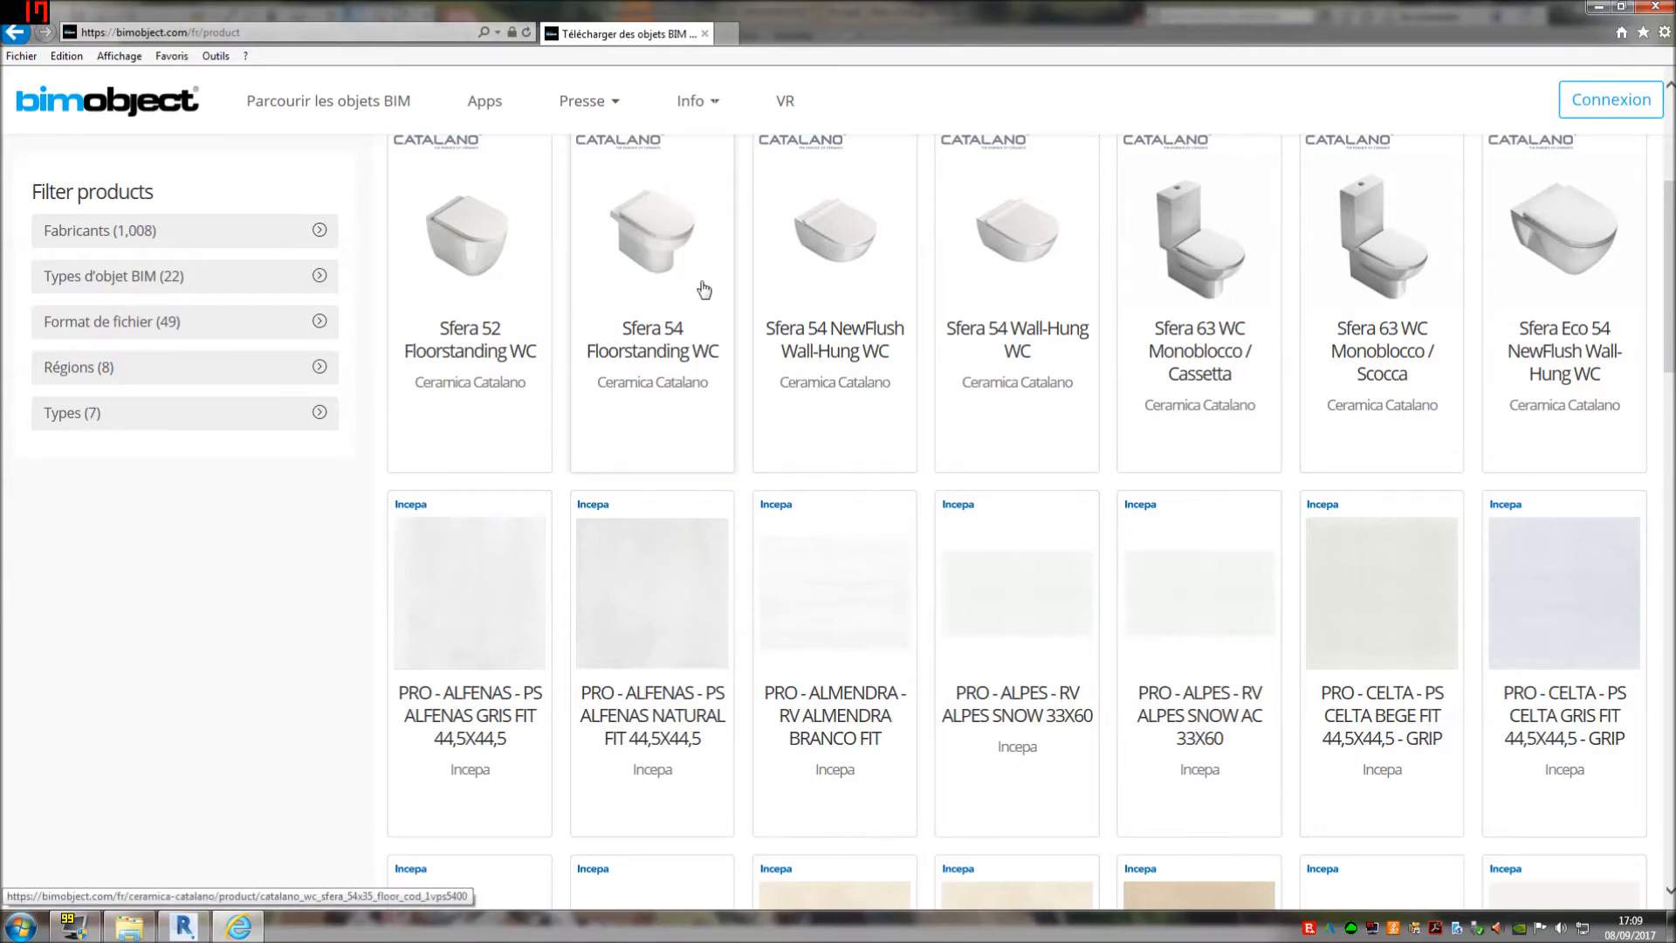
scroll(704, 288, "down", 10)
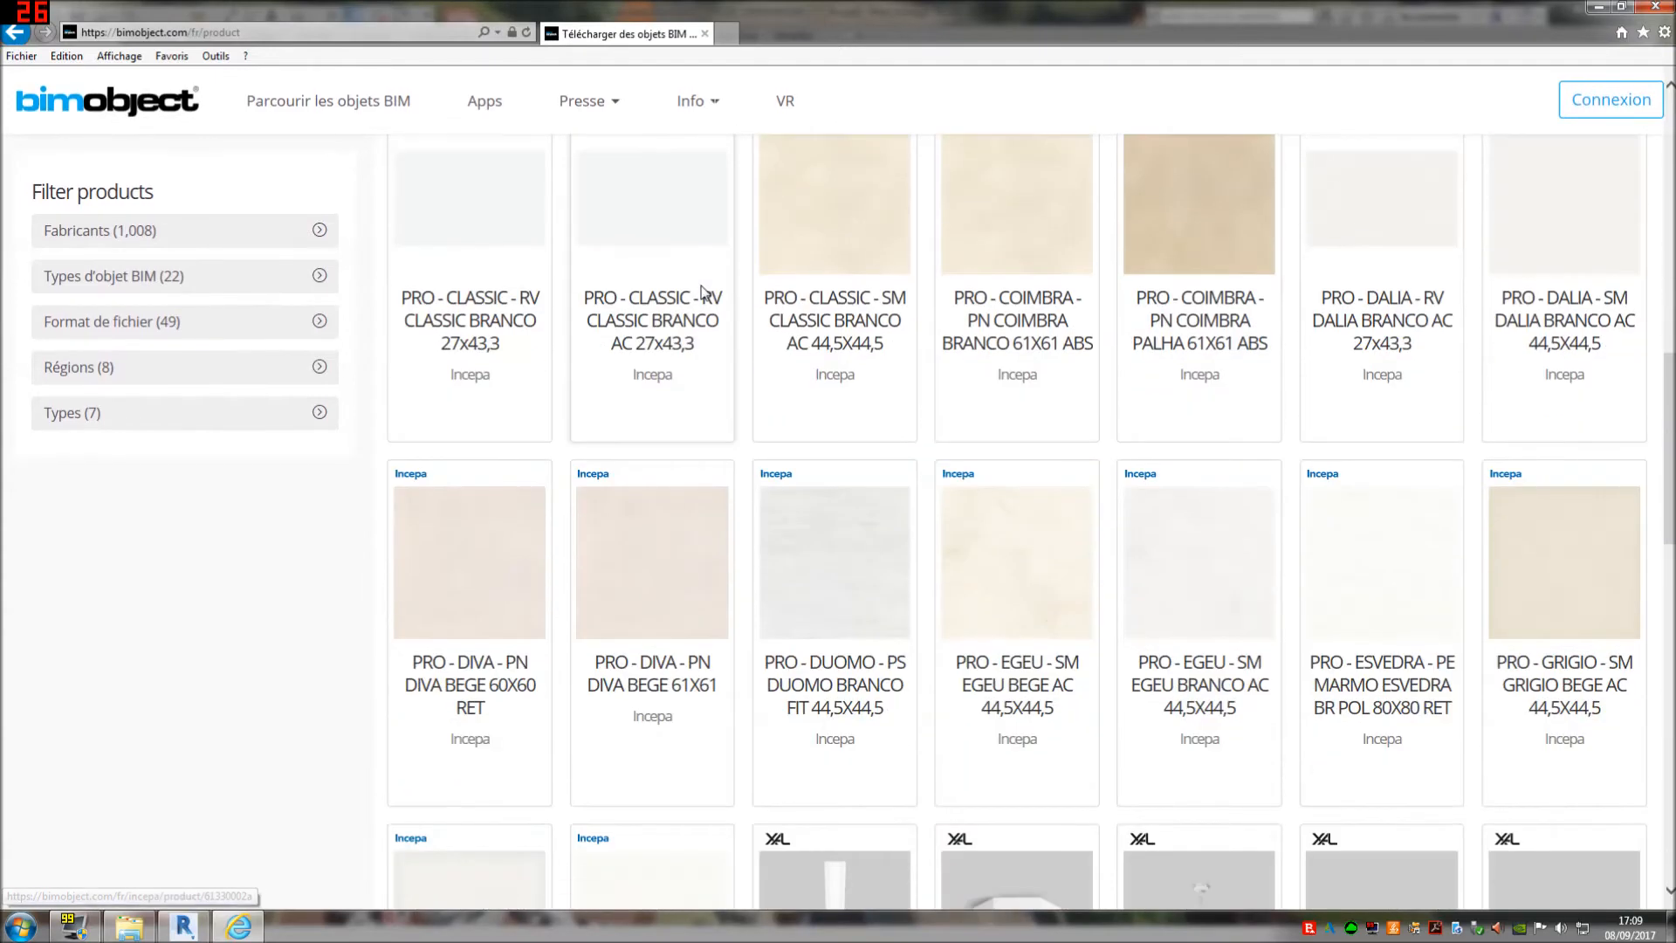
scroll(704, 294, "down", 10)
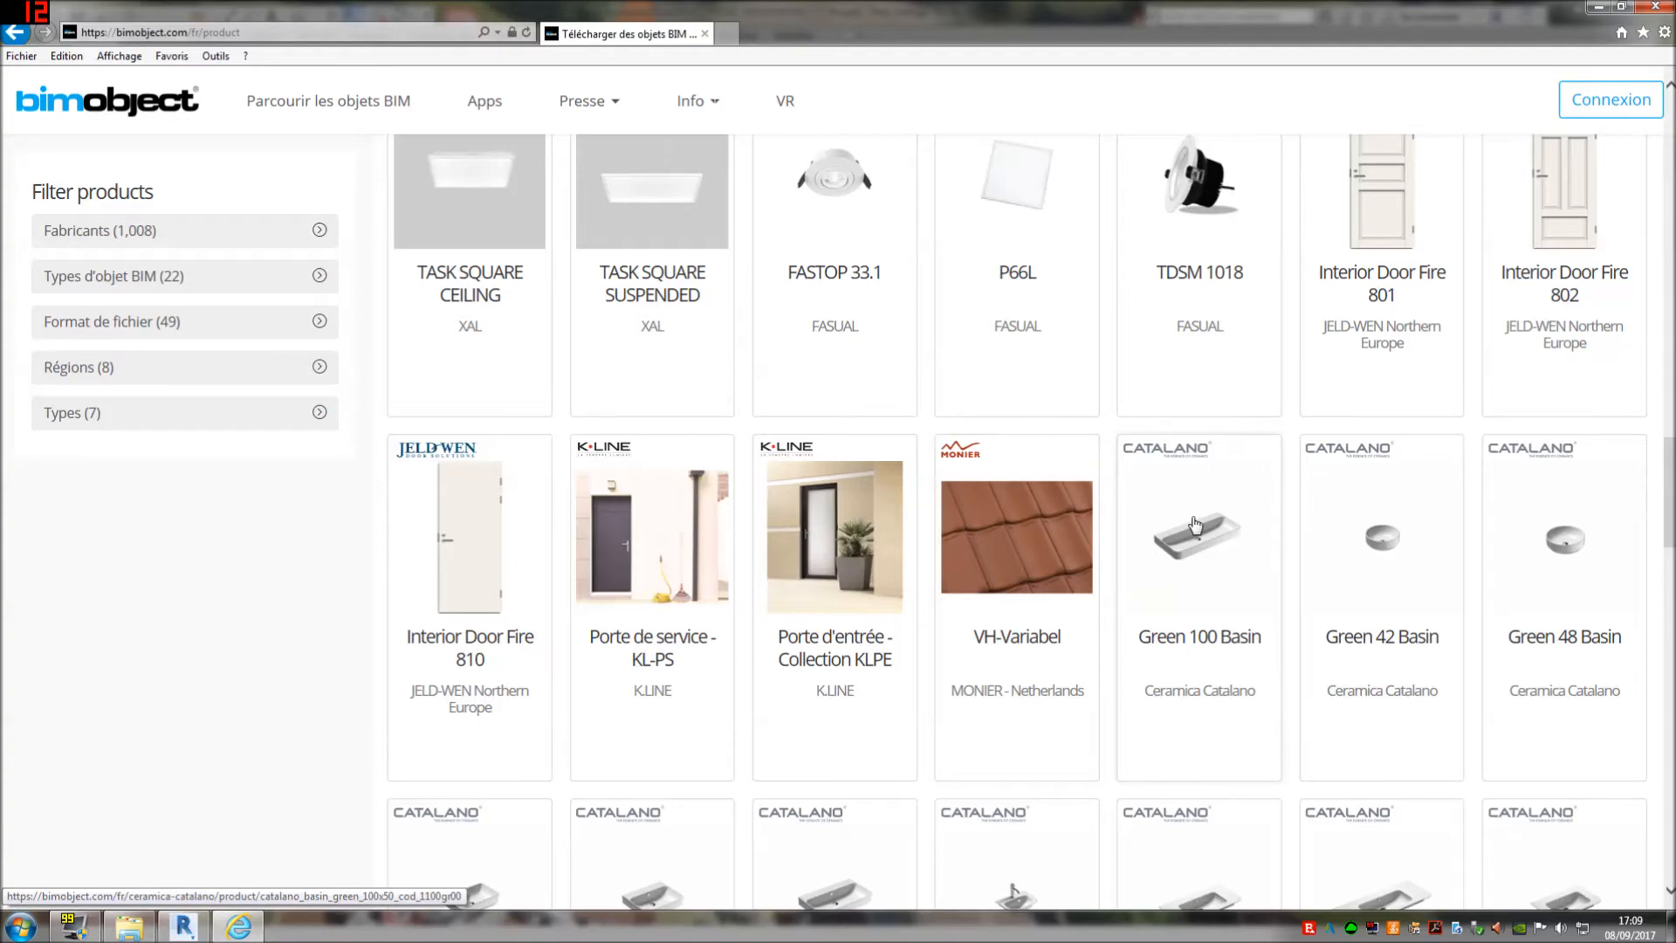
scroll(1196, 523, "down", 7)
scroll(1197, 349, "down", 12)
scroll(1166, 421, "down", 6)
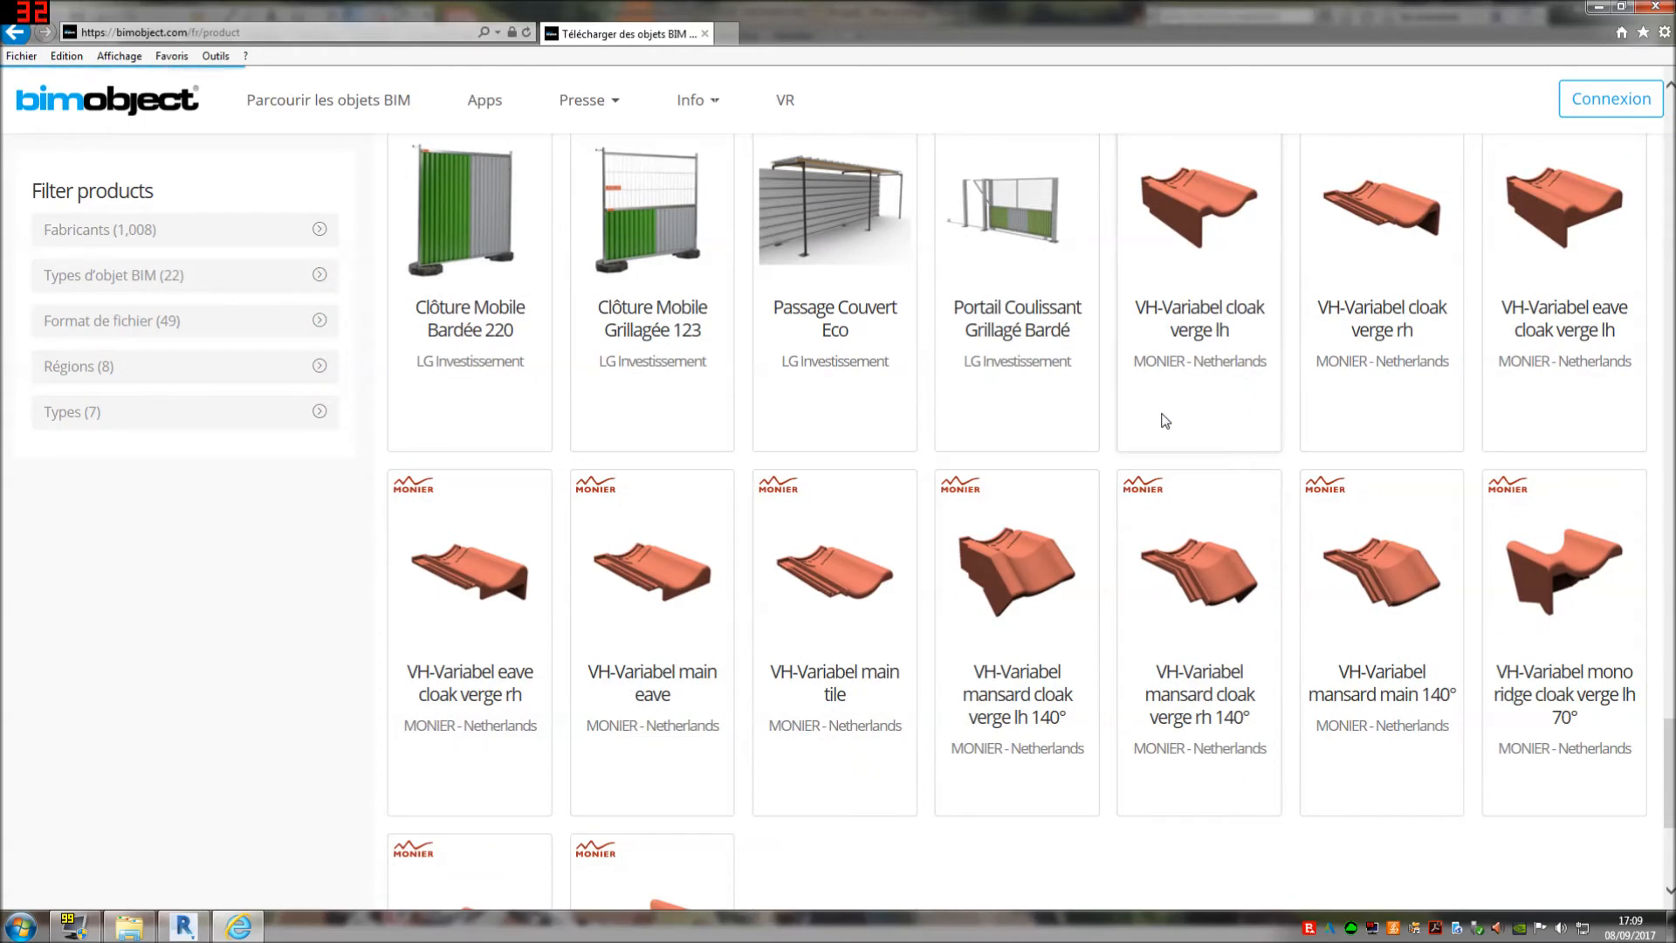
scroll(1166, 421, "up", 20)
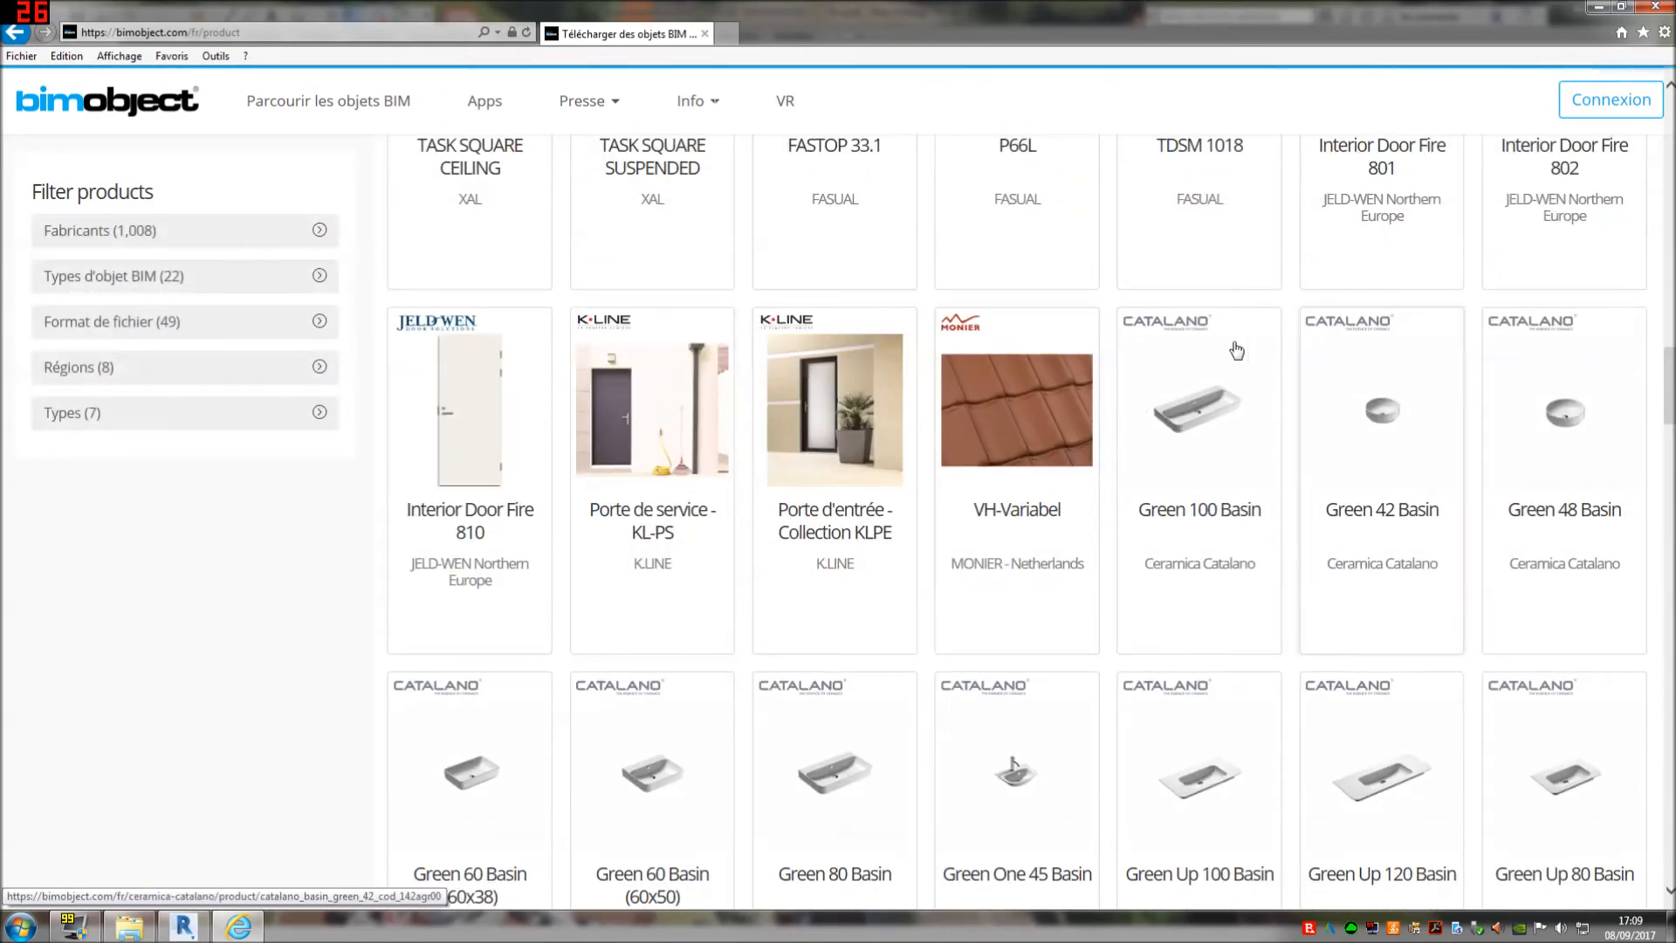
scroll(1236, 350, "up", 7)
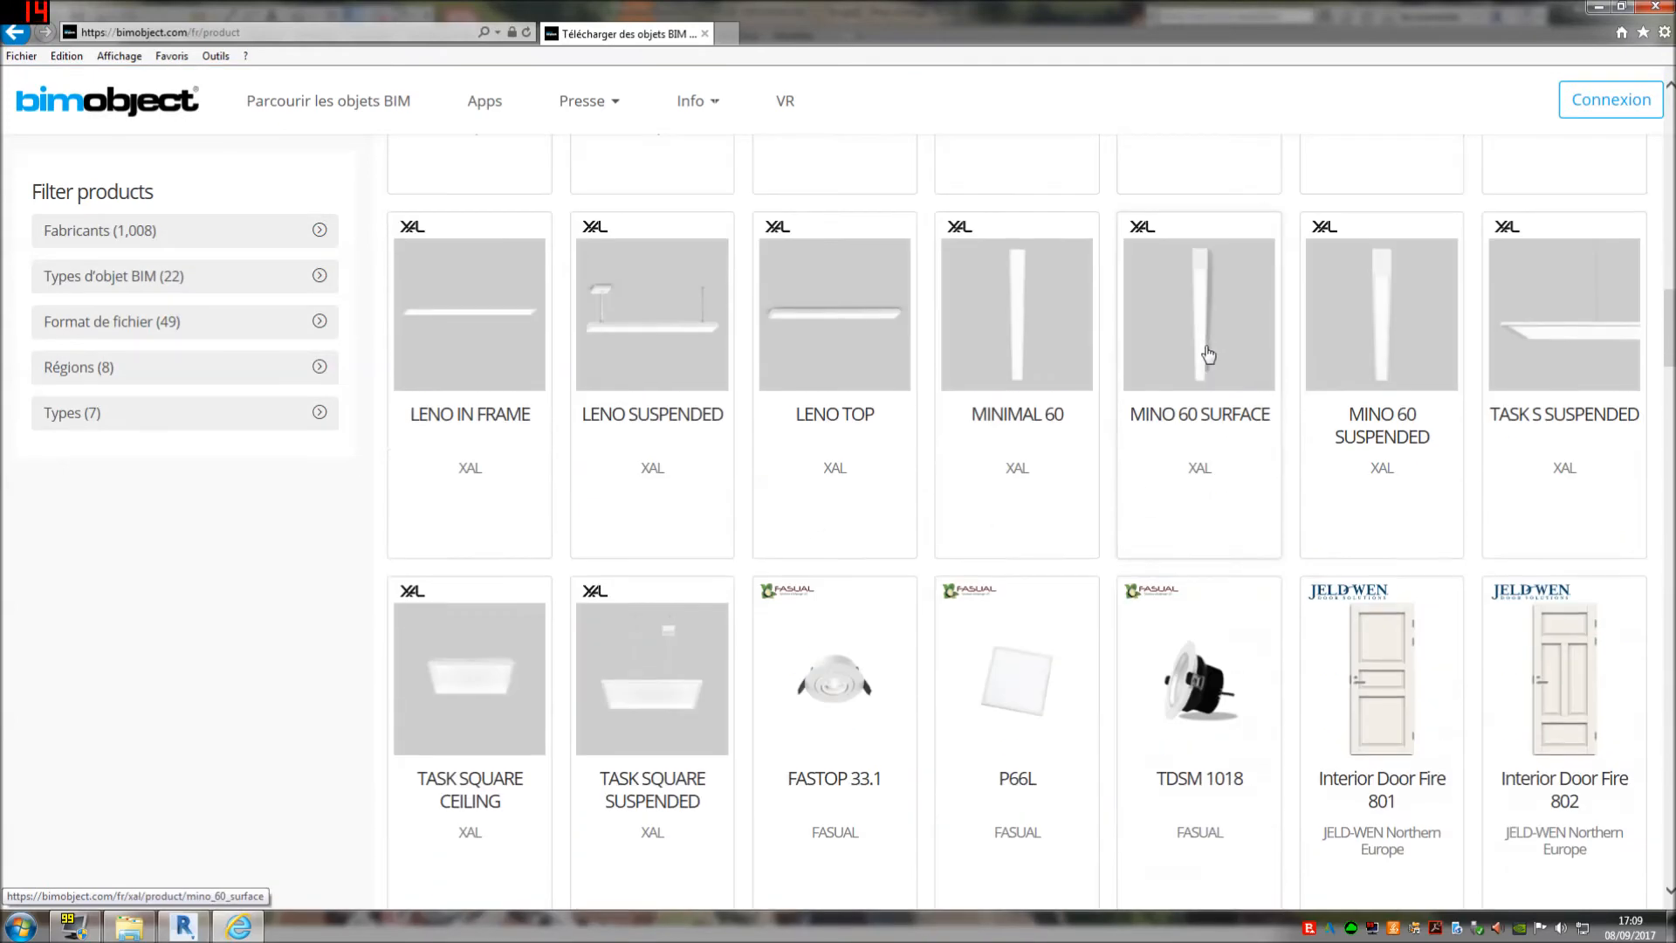
scroll(1208, 353, "up", 16)
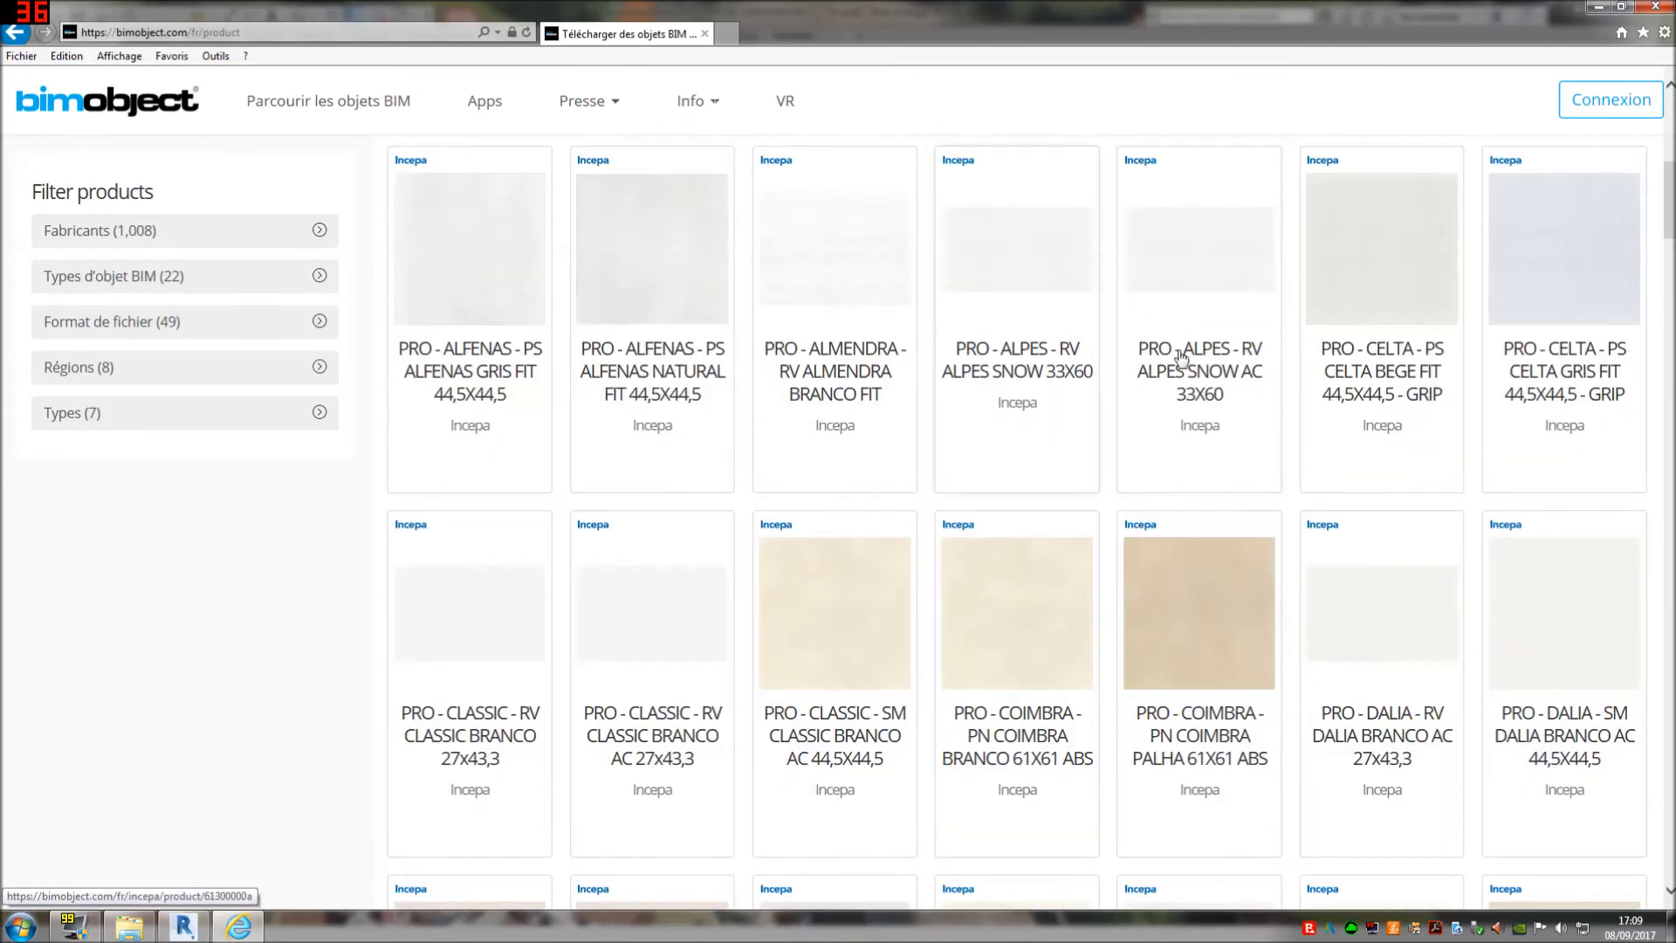
left_click(1594, 8)
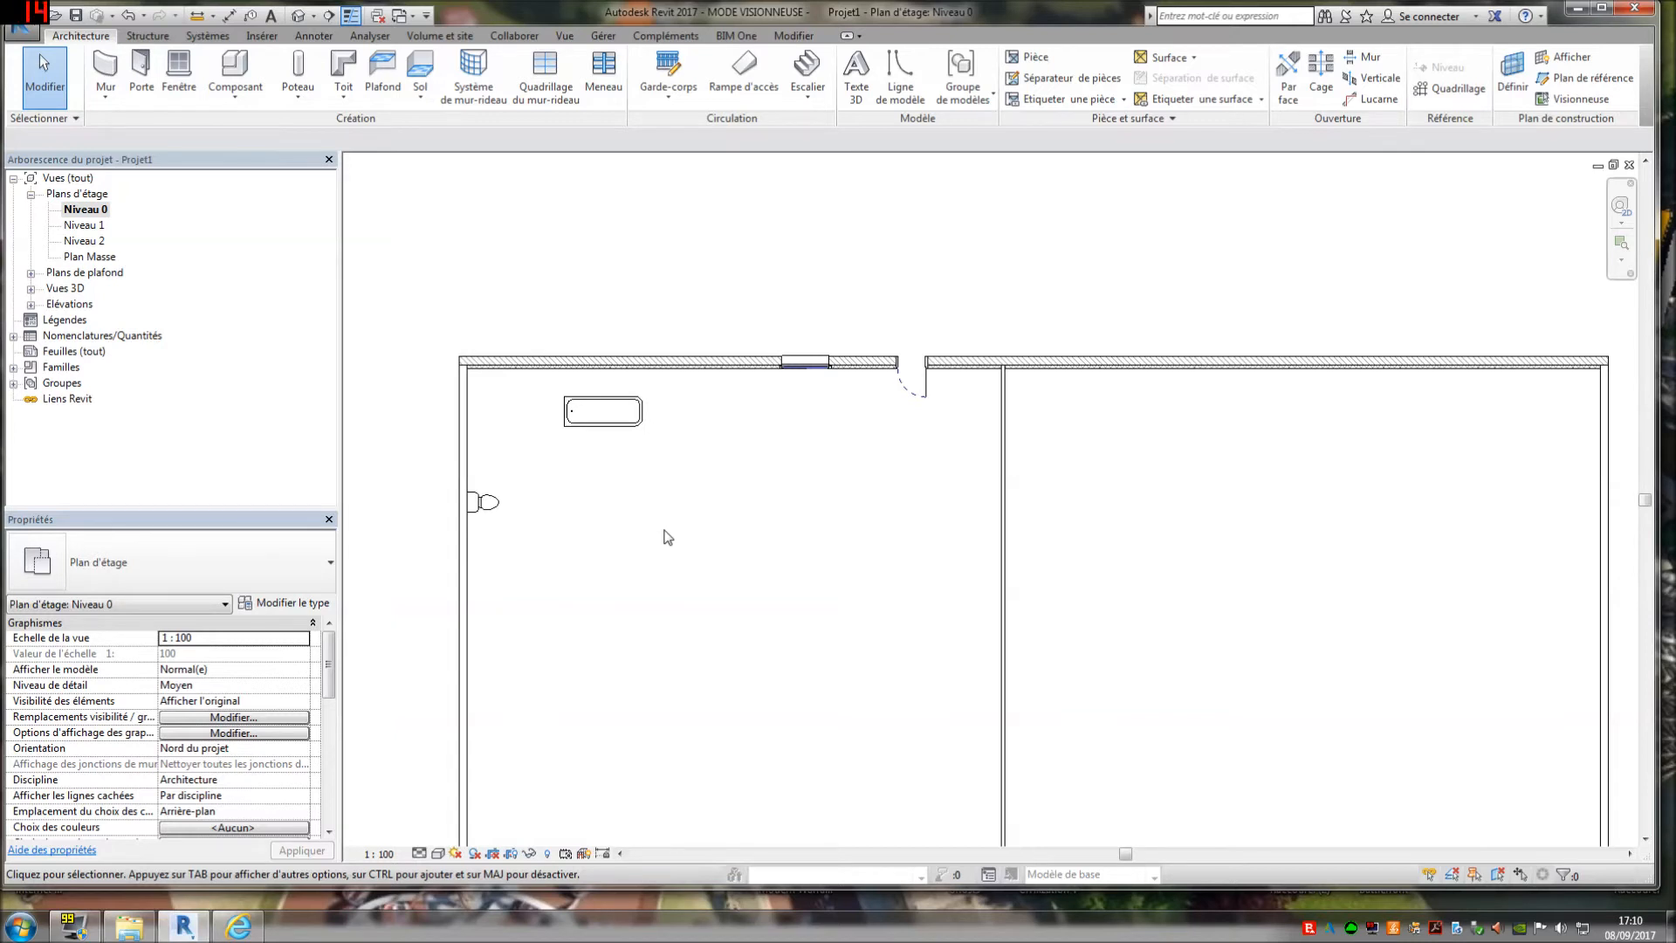
- Start placing a component and choose the Baignoire type Longueur de 2 from the loaded families
scroll(566, 568, "up", 1)
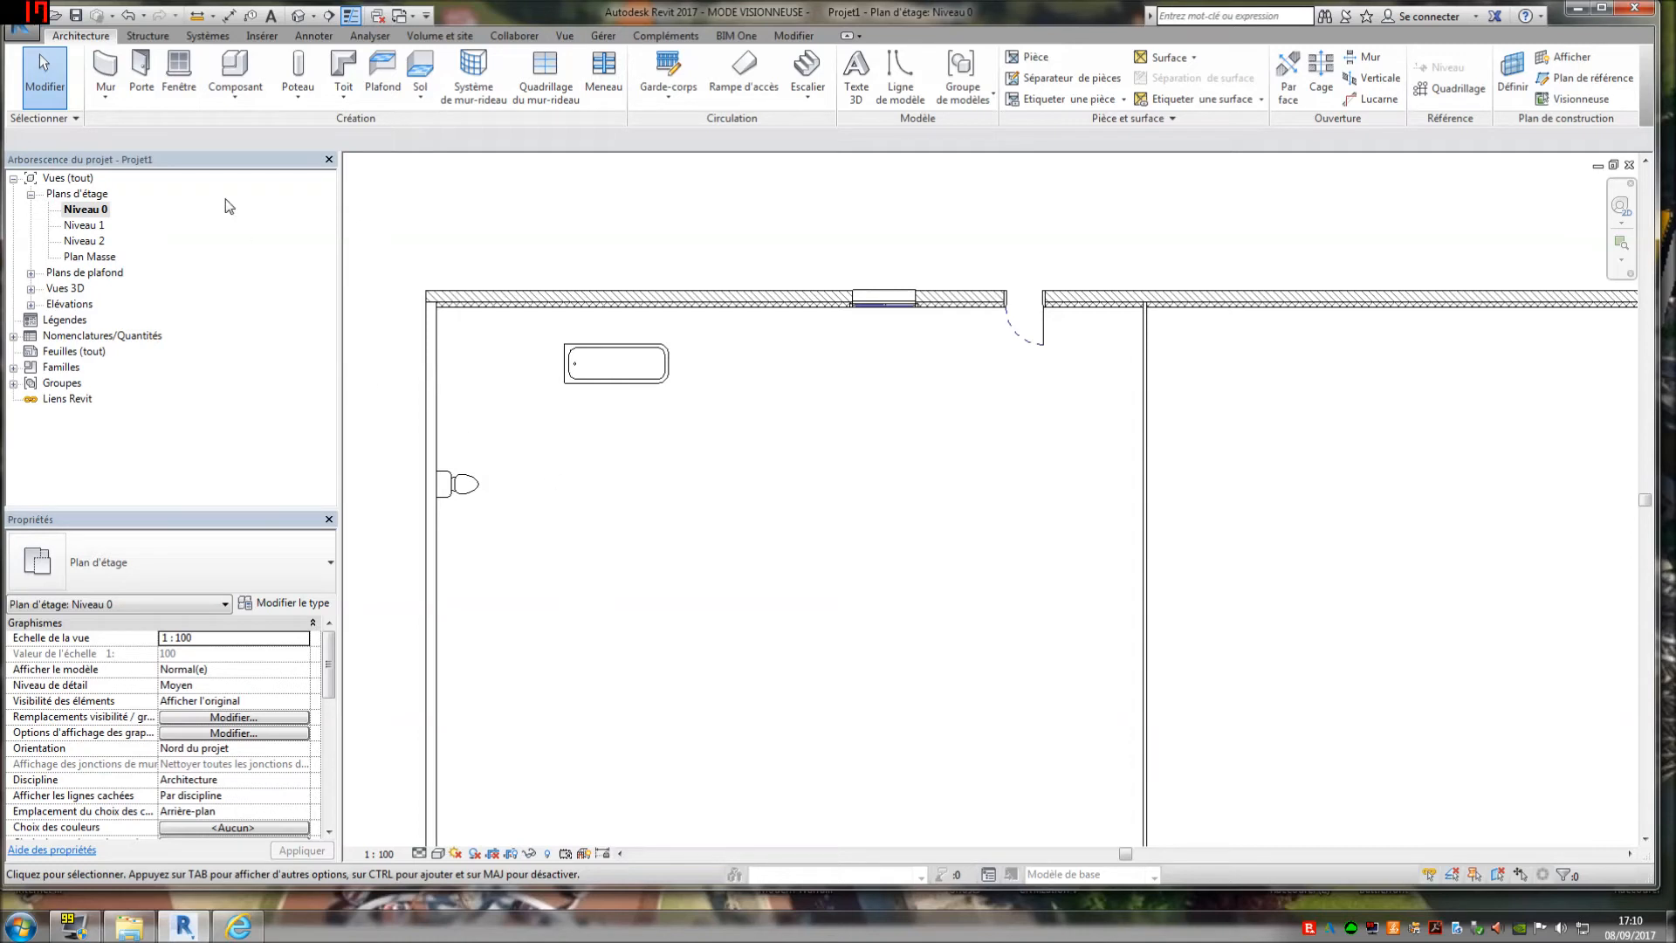
left_click(235, 92)
left_click(247, 130)
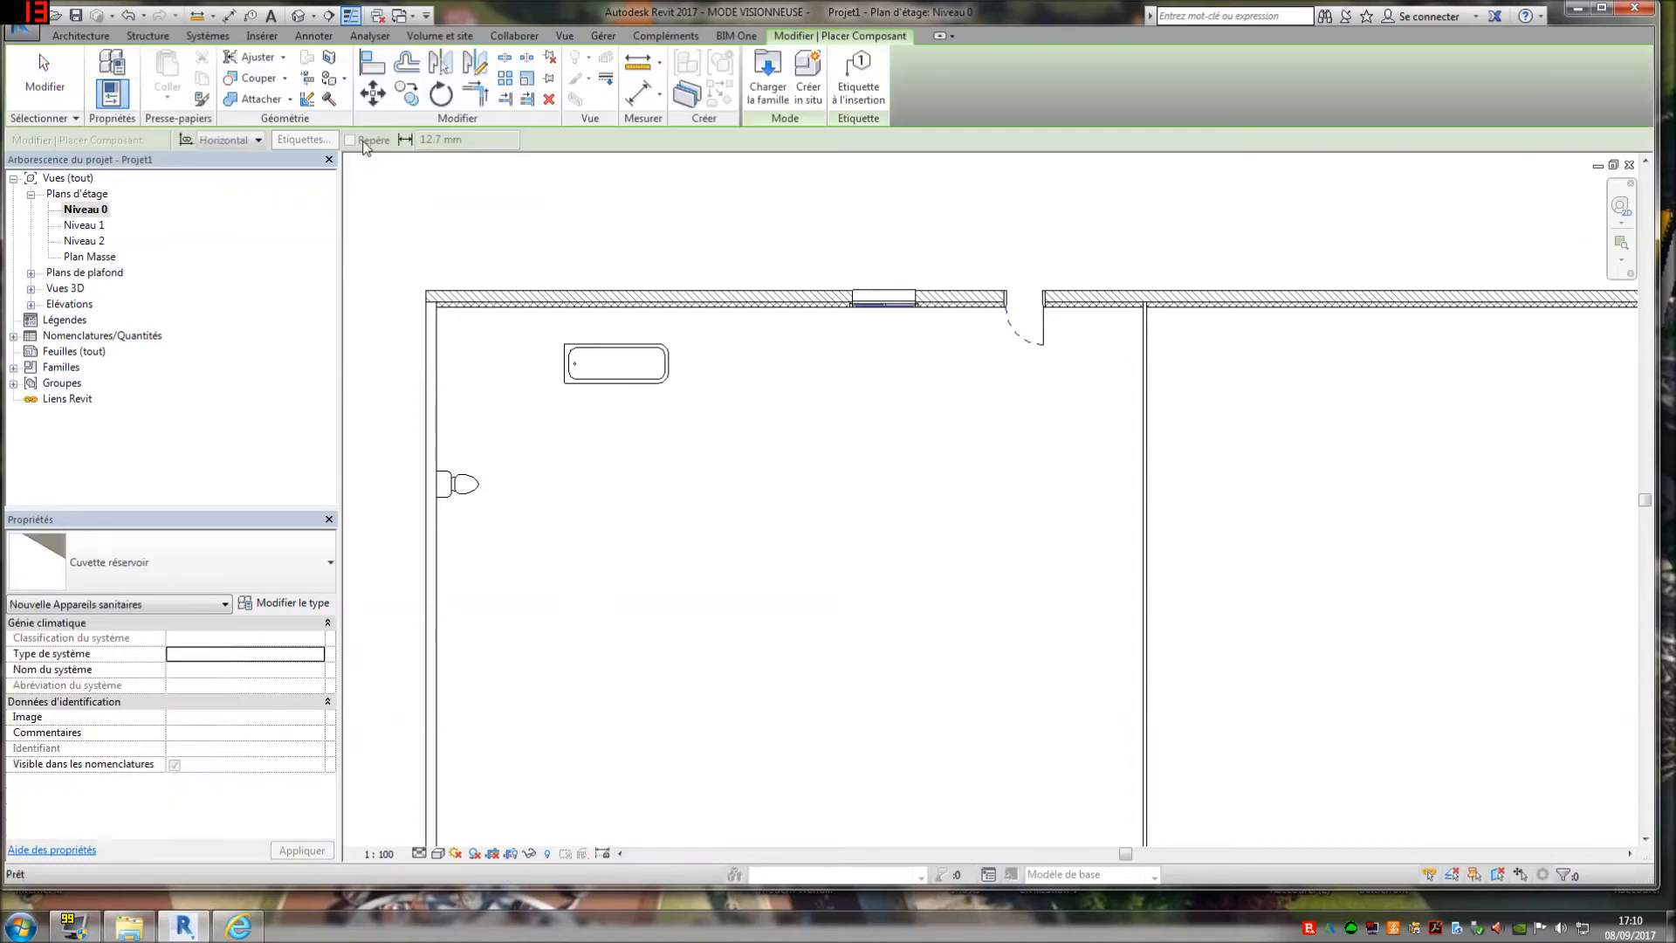
left_click(206, 553)
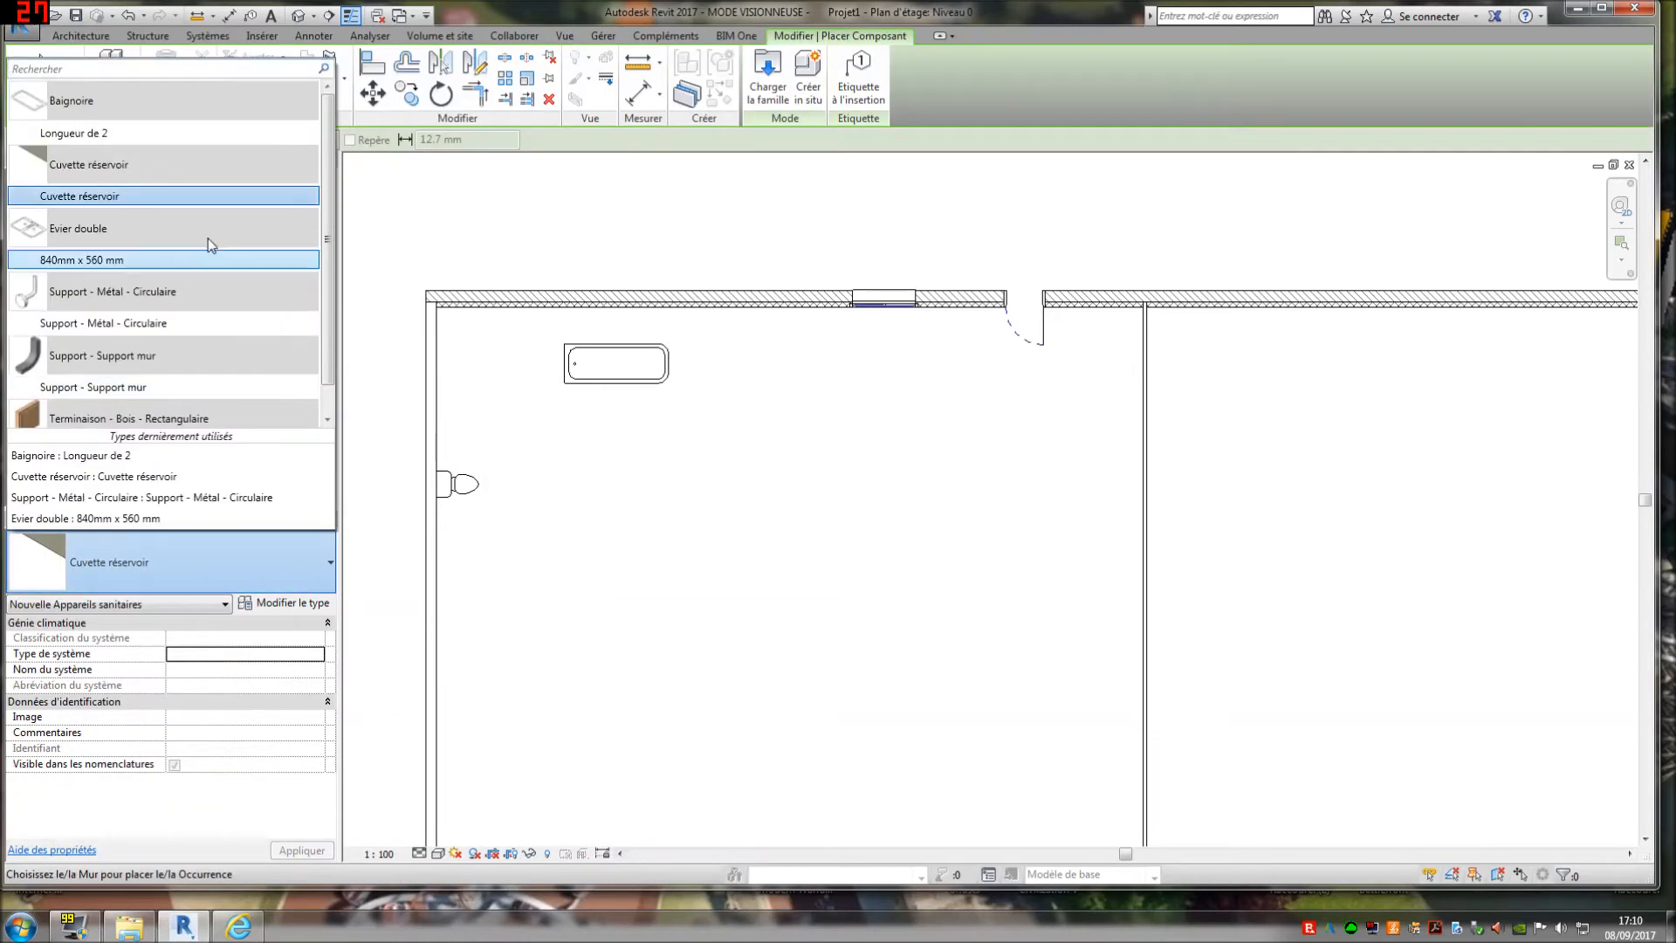
scroll(211, 262, "down", 1)
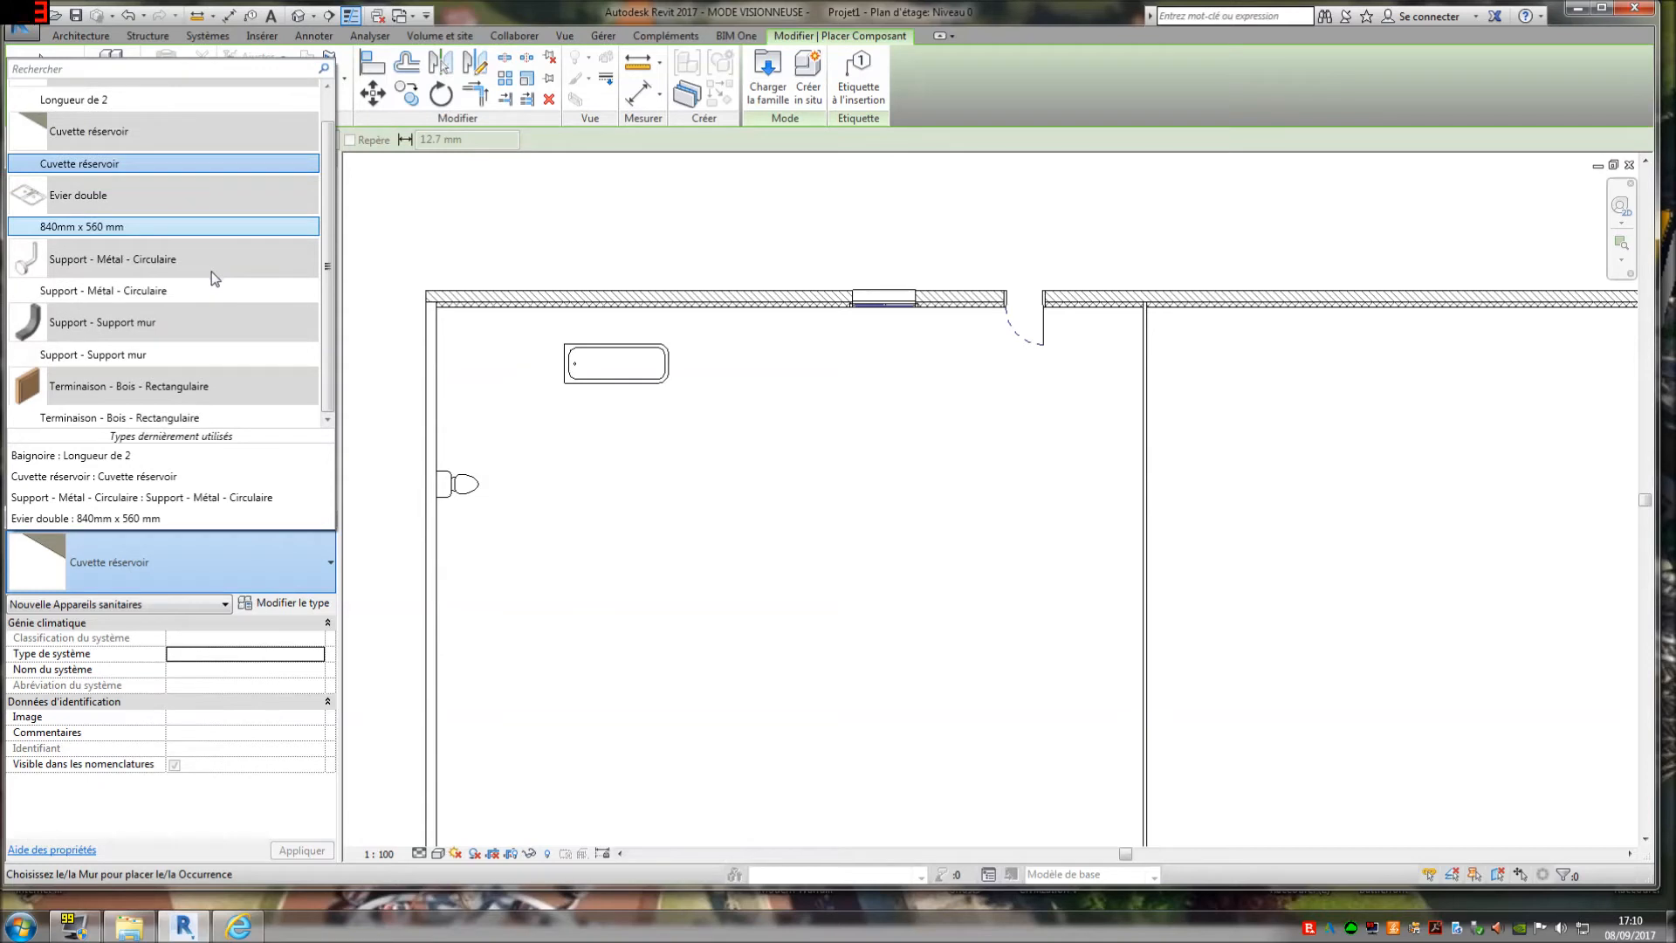
scroll(214, 278, "up", 1)
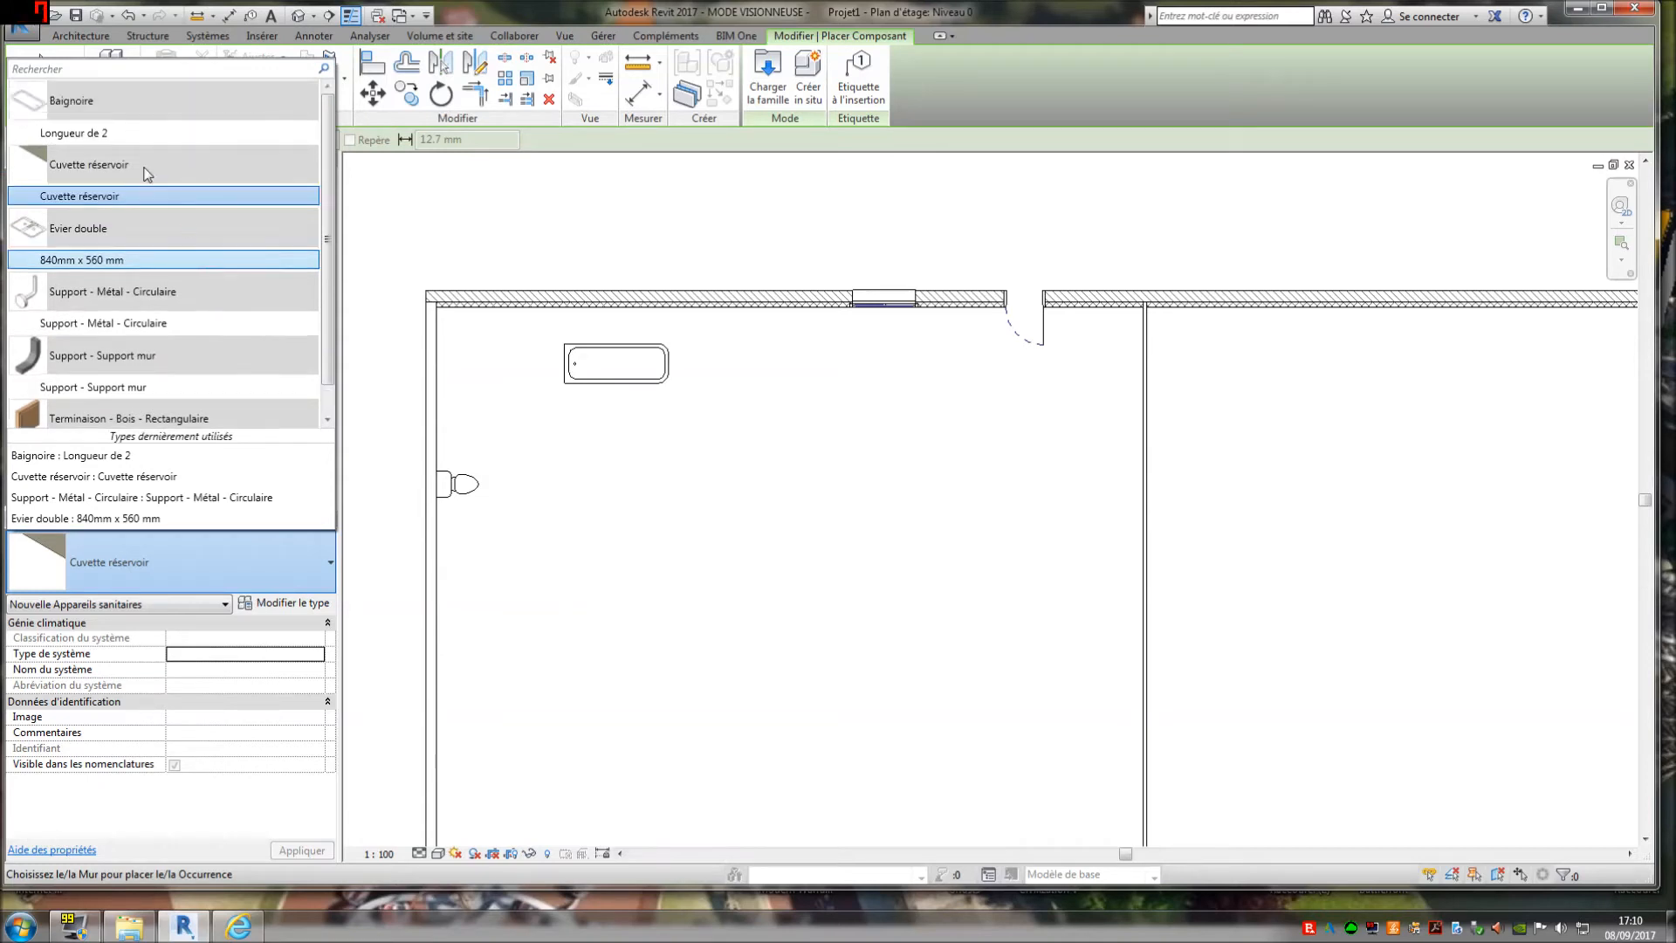
left_click(104, 139)
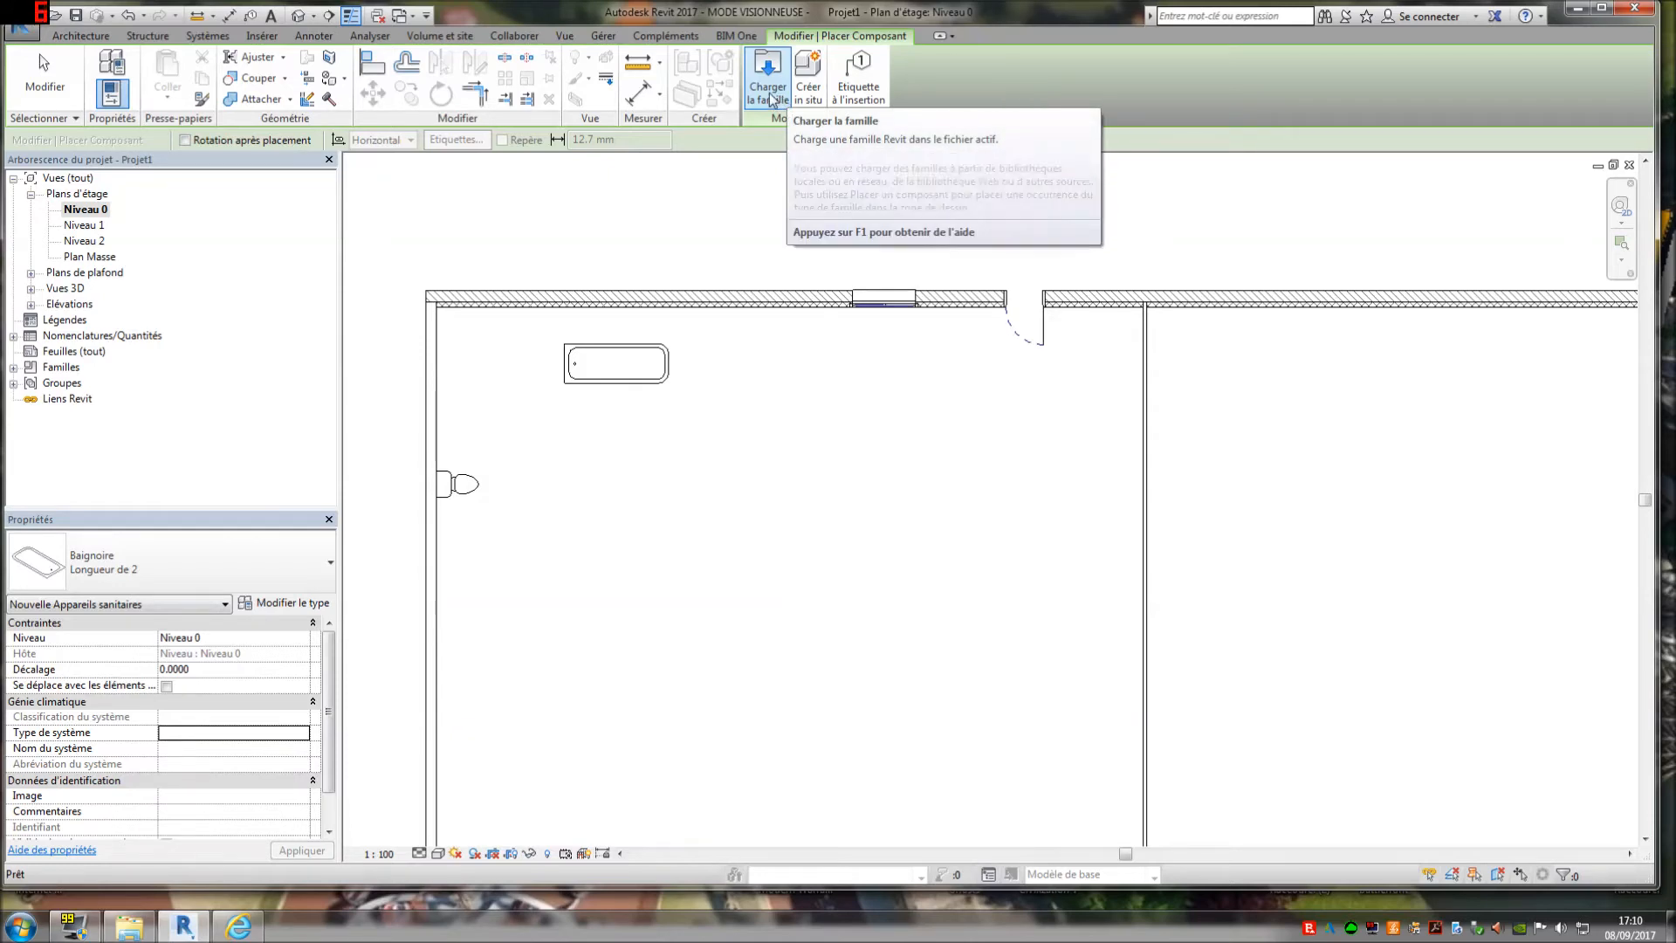
- Open the type properties of the Baignoire, start loading another family and go to the Mobilier folder of the France library
left_click(289, 601)
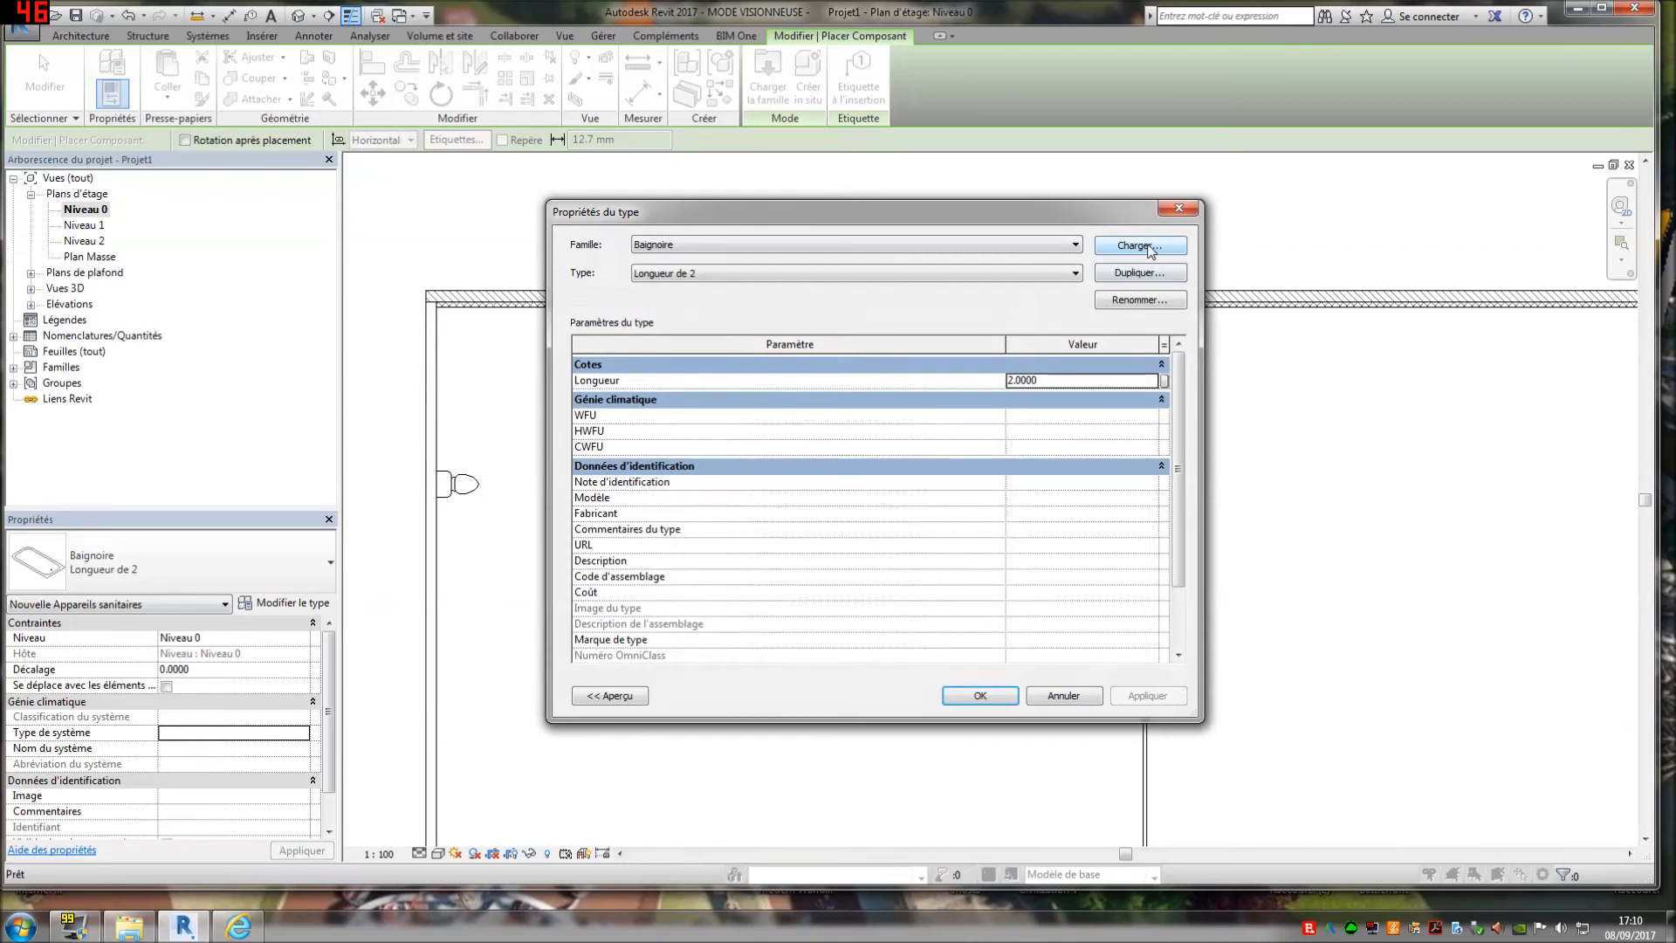
left_click(1140, 246)
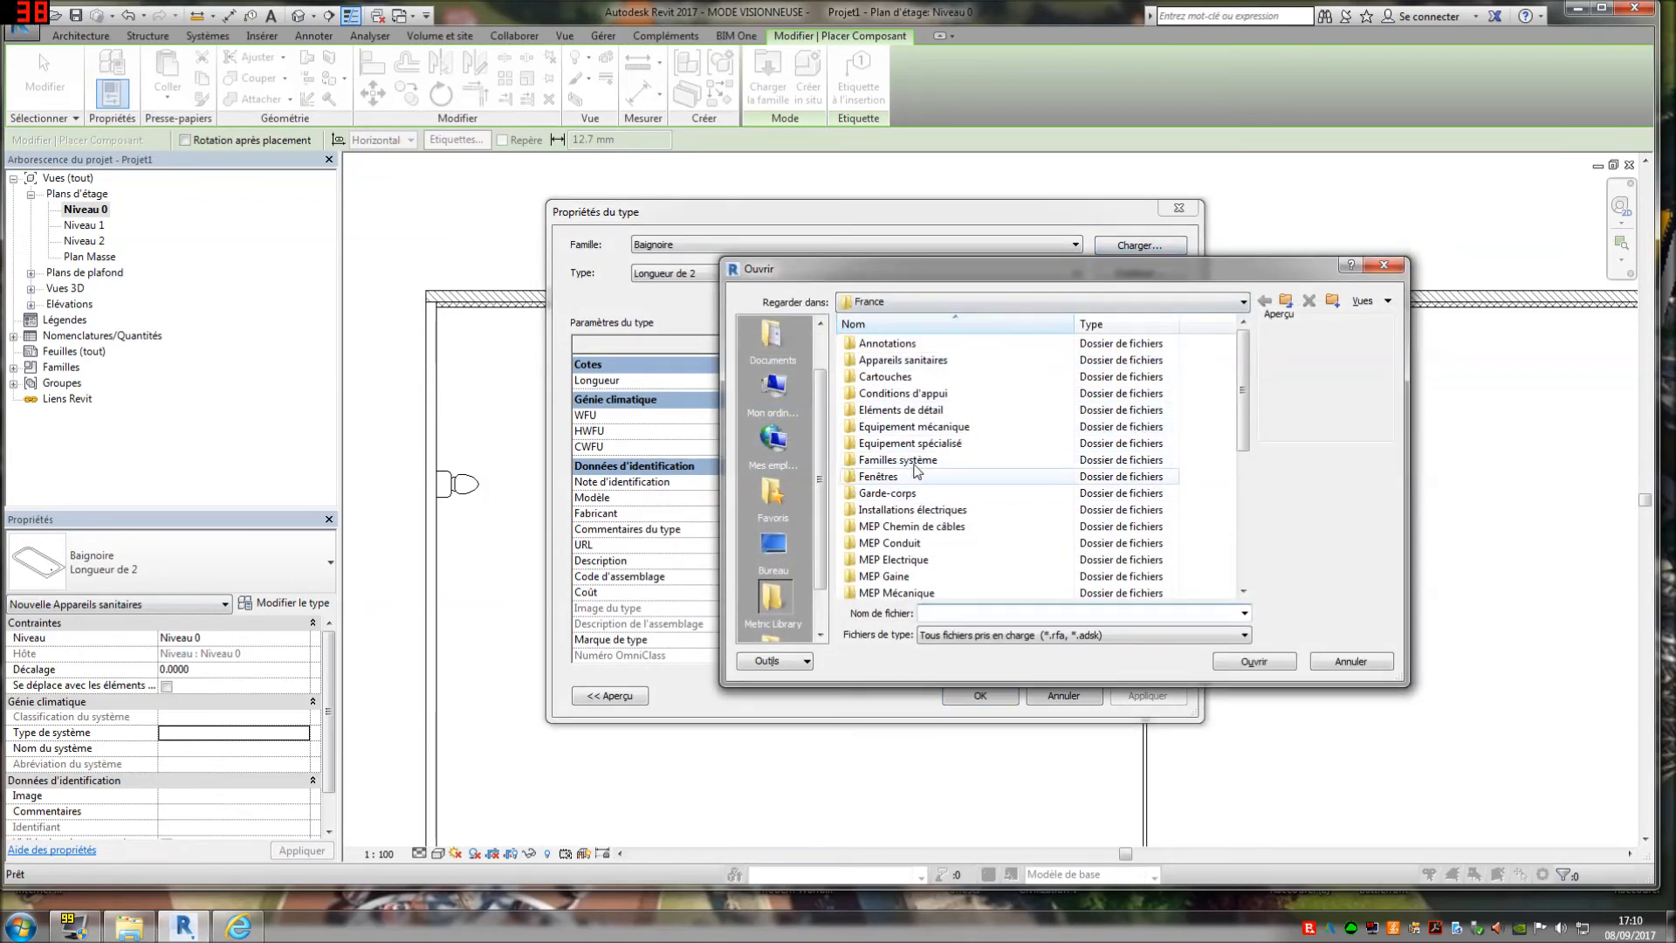
left_click(885, 376)
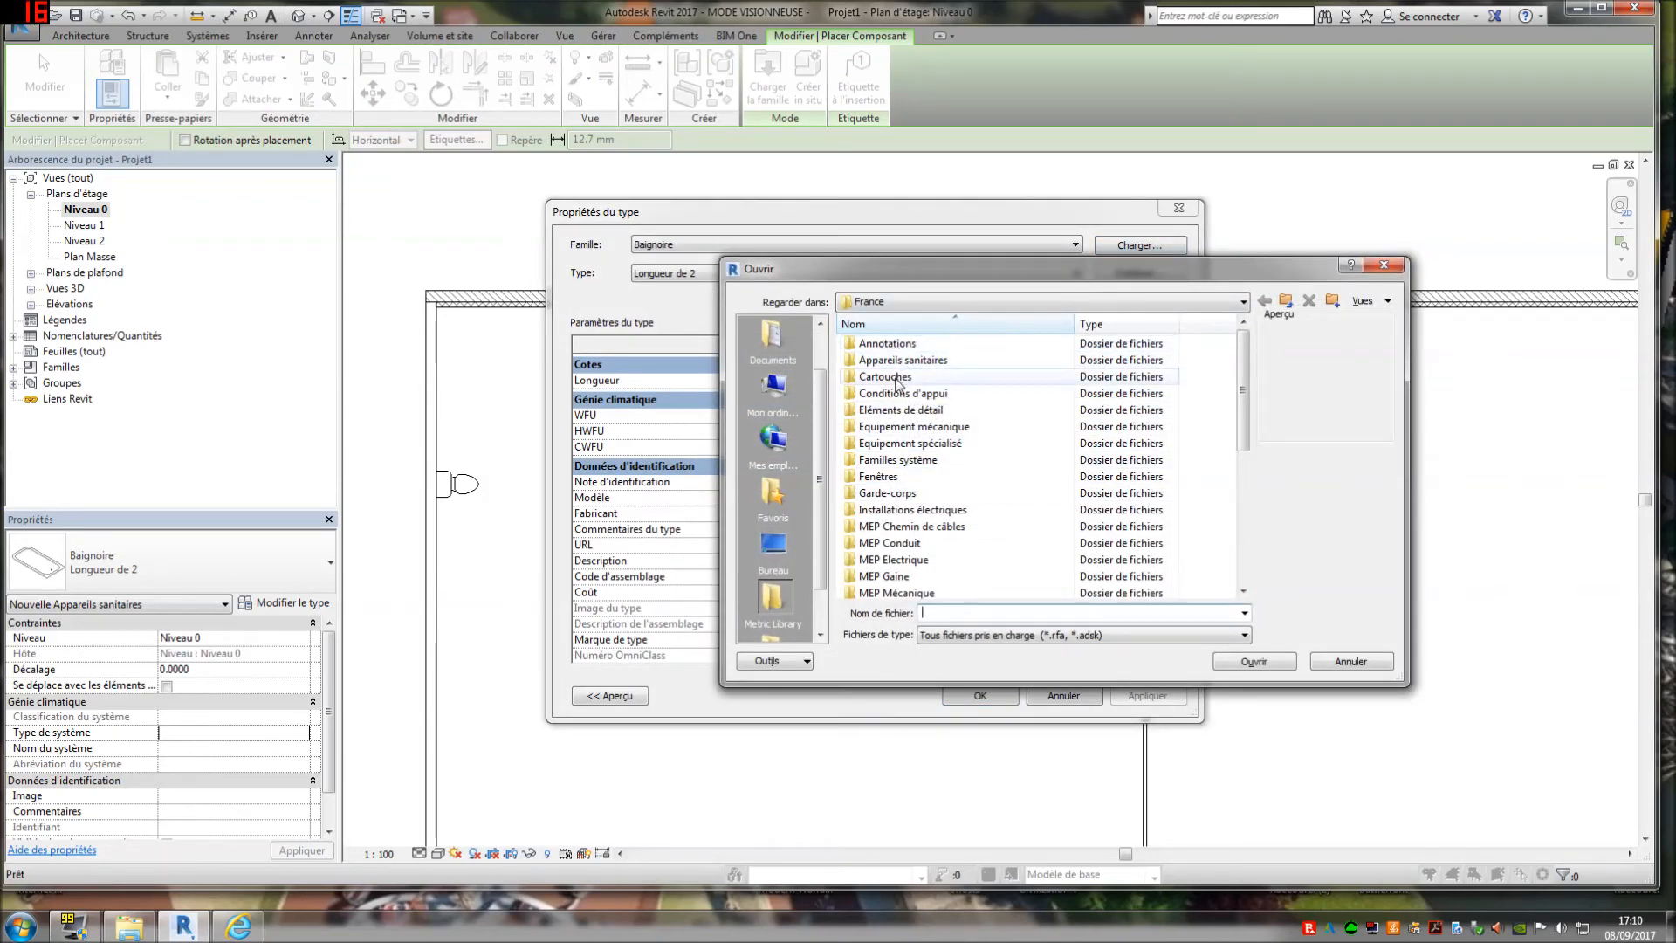
scroll(986, 410, "down", 4)
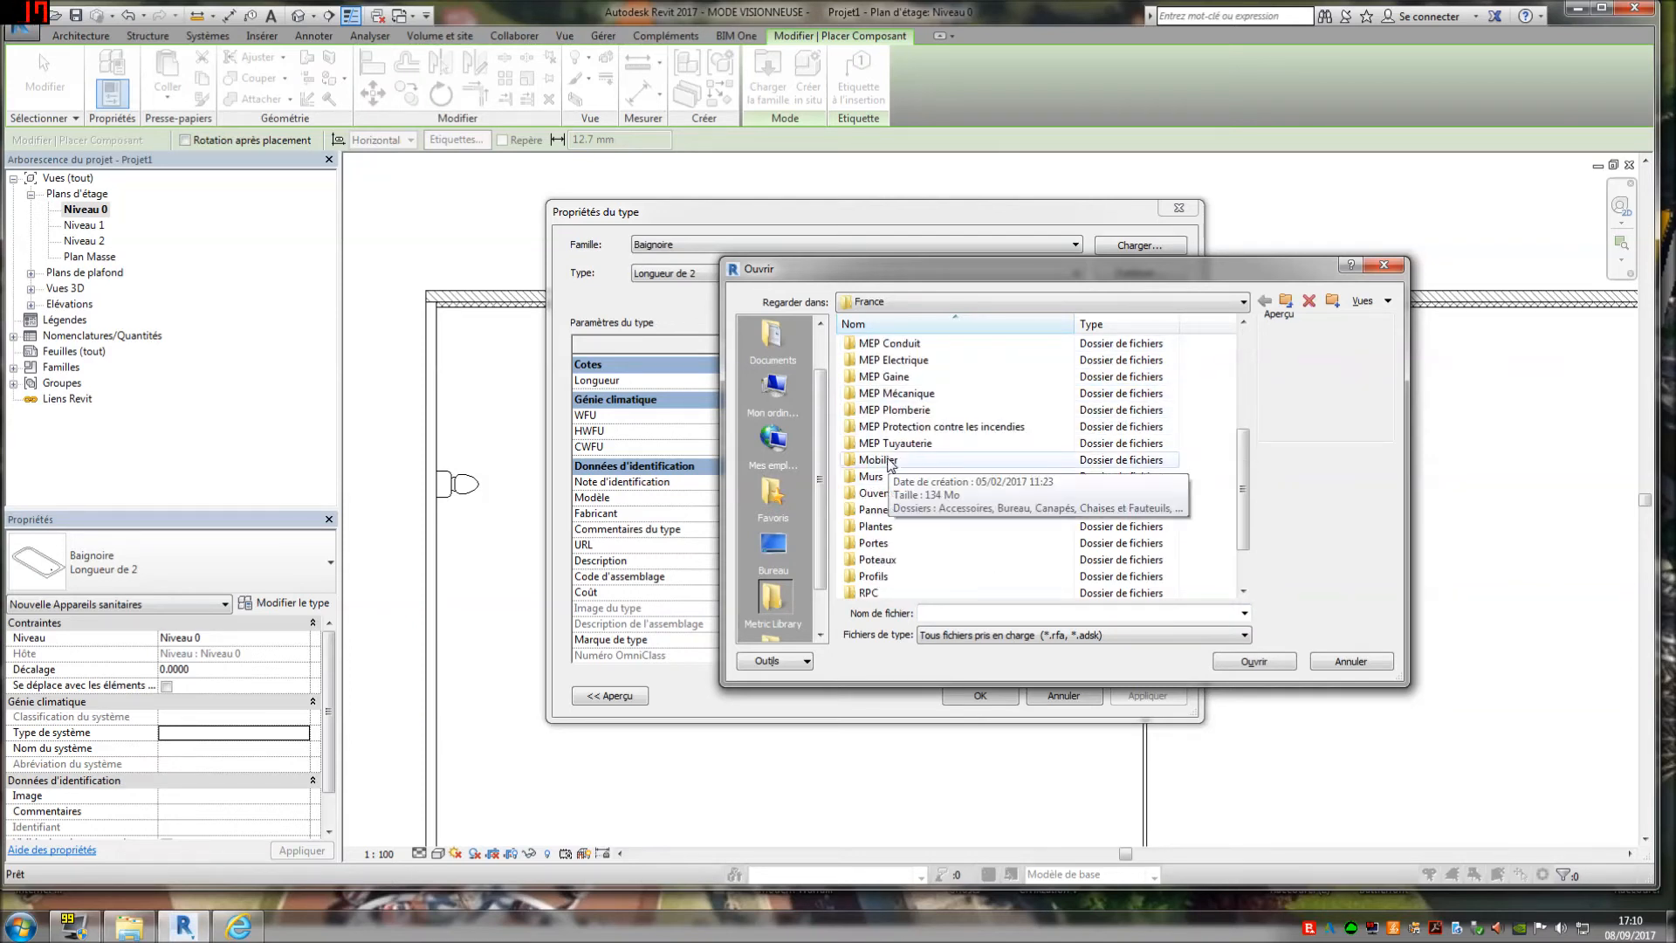
left_click(889, 461)
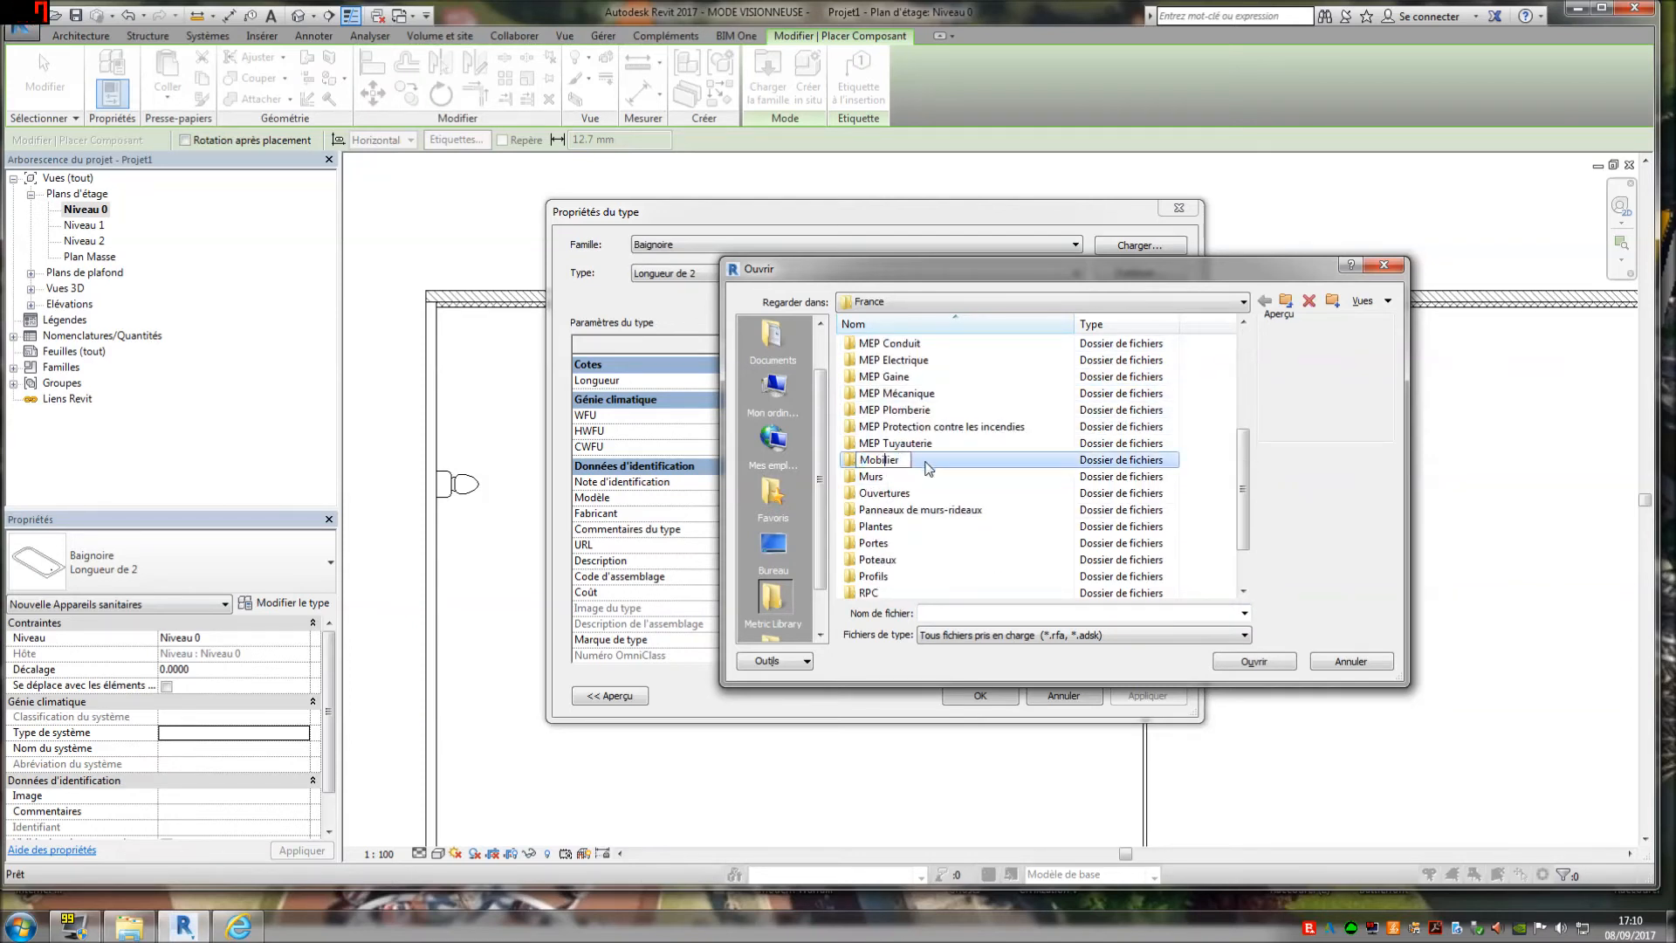
key("Return")
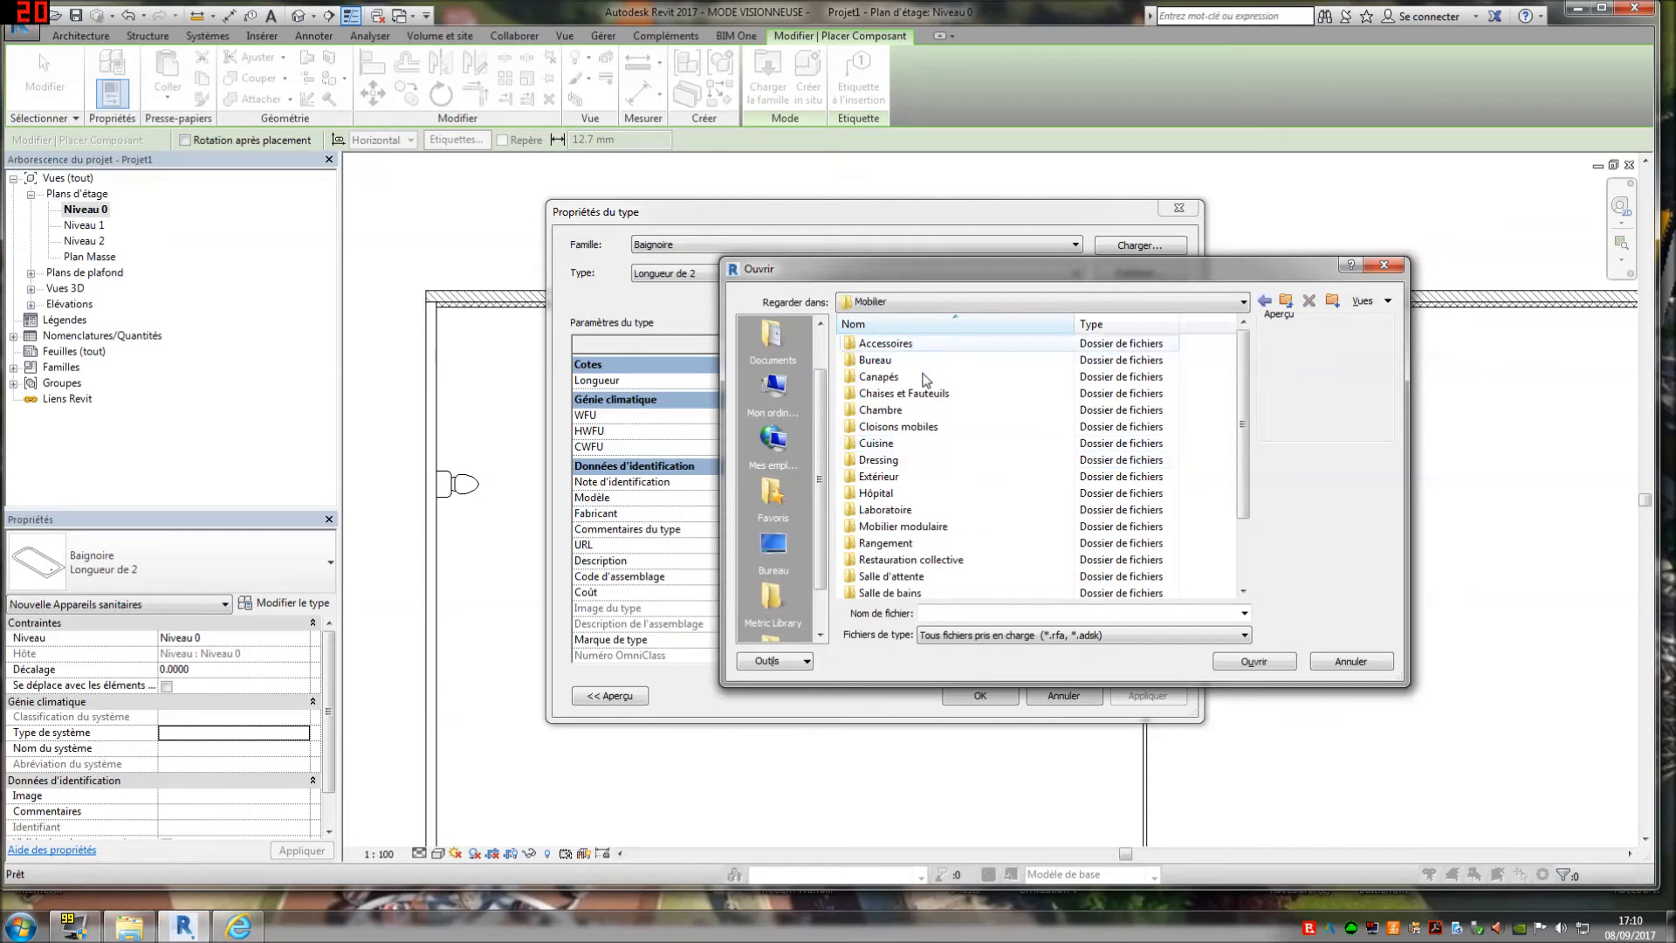
- Preview the Canapé 3 places families in the Canapés folder and return to the Mobilier folder
double_click(918, 381)
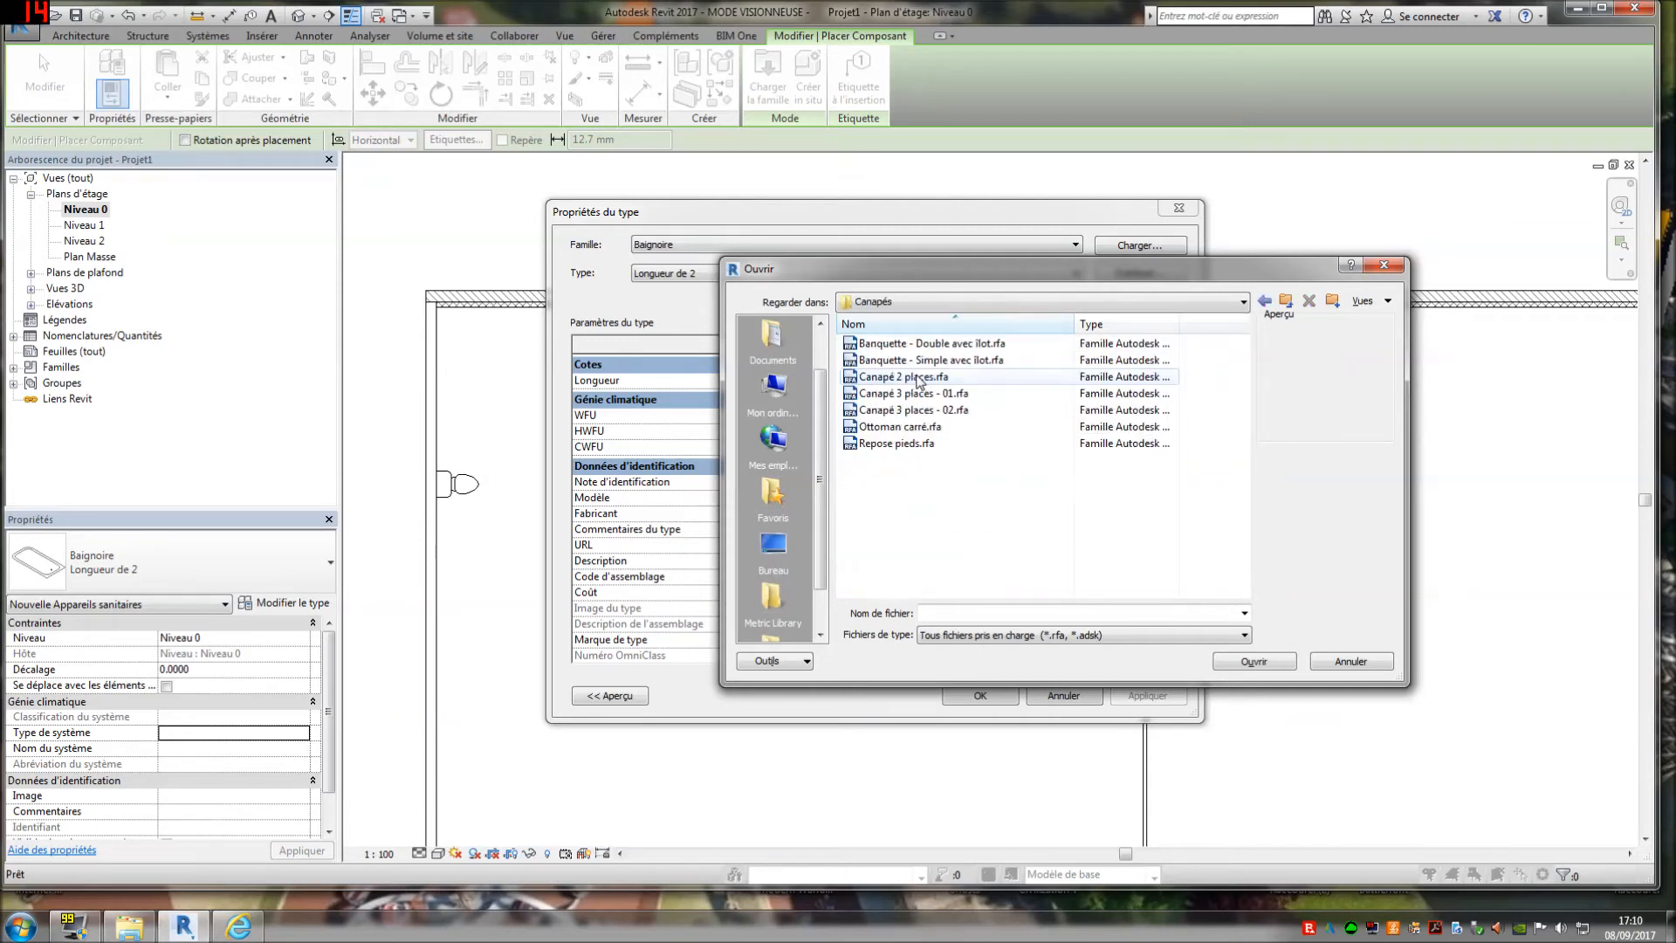
left_click(917, 393)
left_click(918, 410)
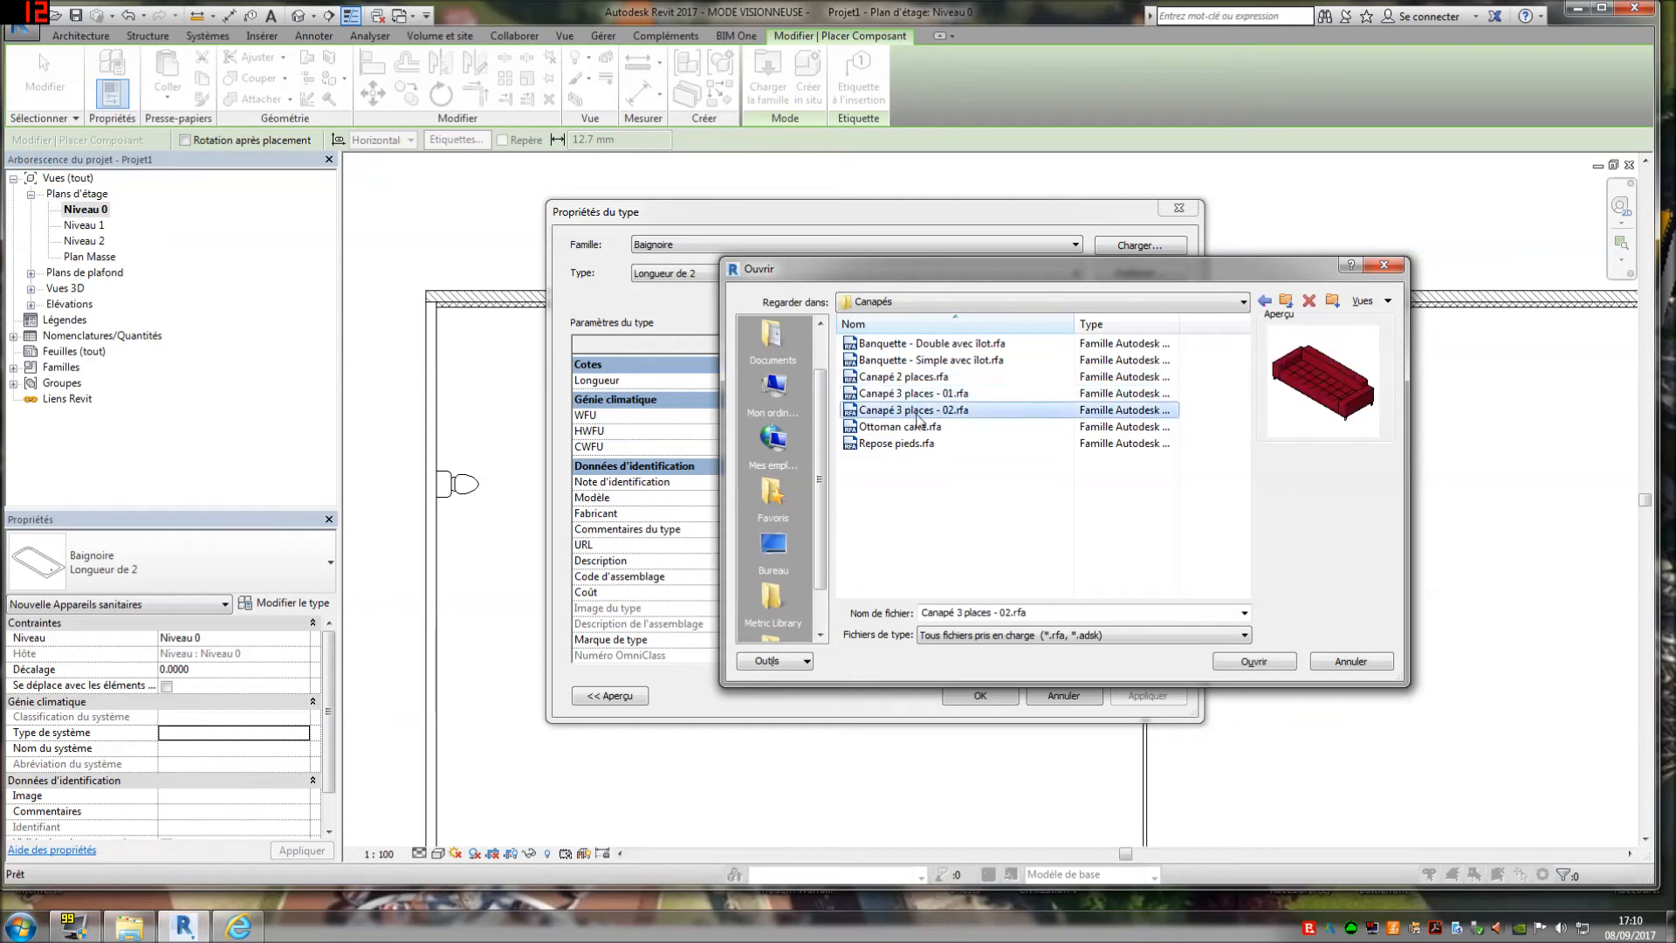
left_click(1286, 307)
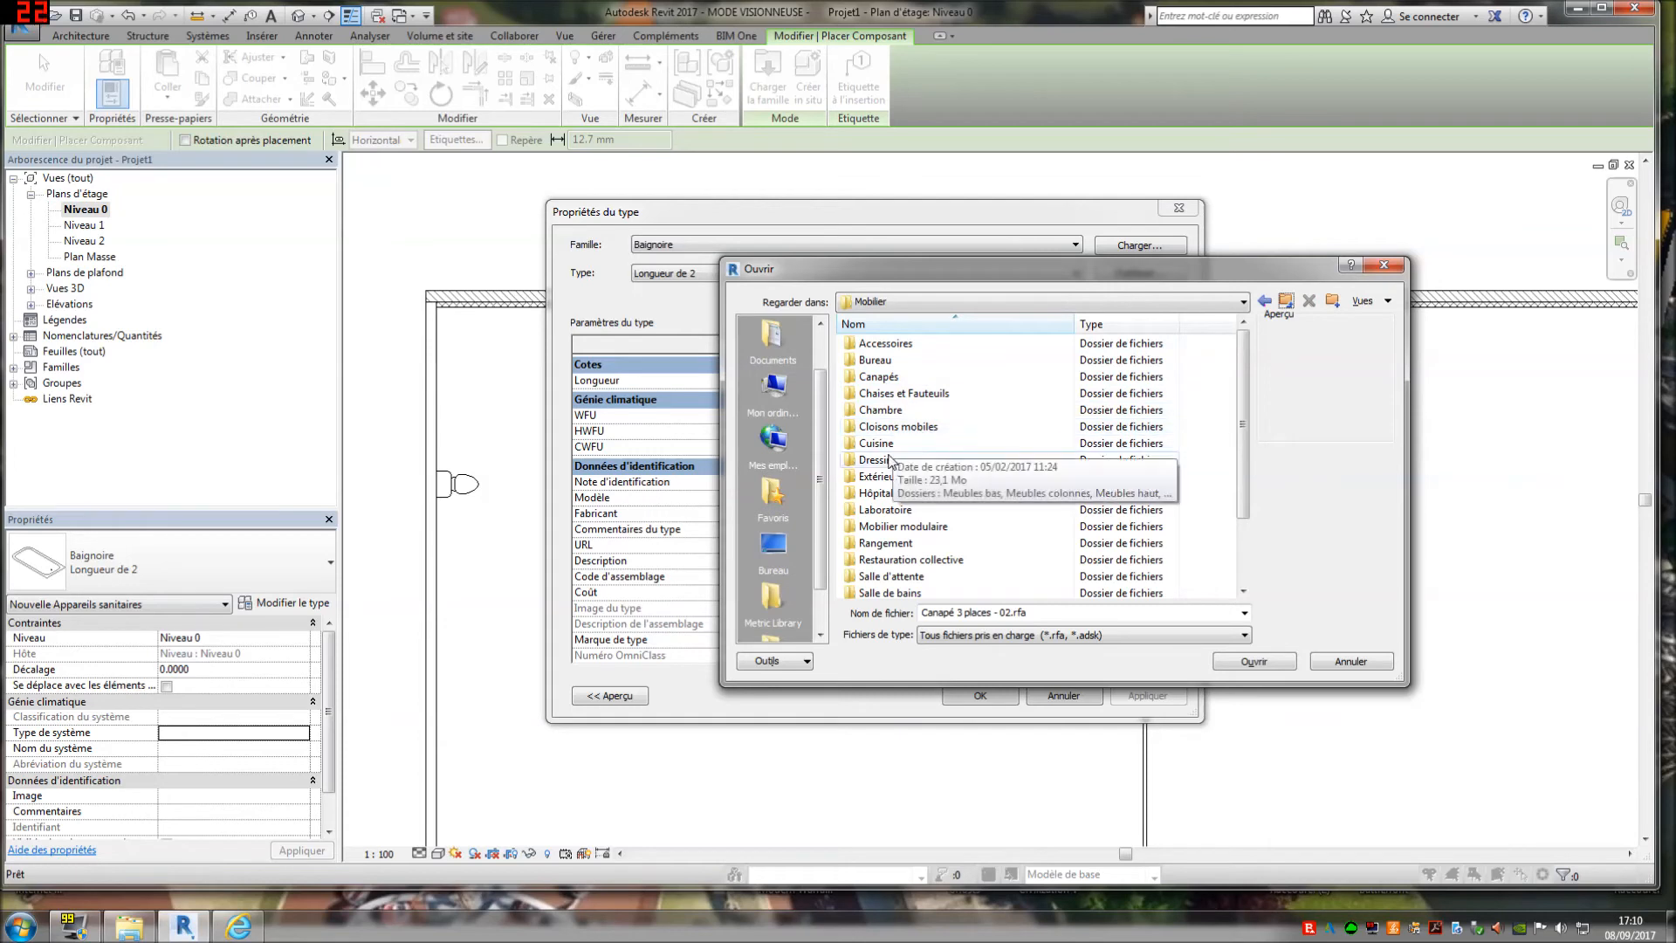
- Load Table de lit.rfa from the Hôpital folder and place a 780 x 400 x 850 mm table in the middle of the room with the bathtub
double_click(876, 494)
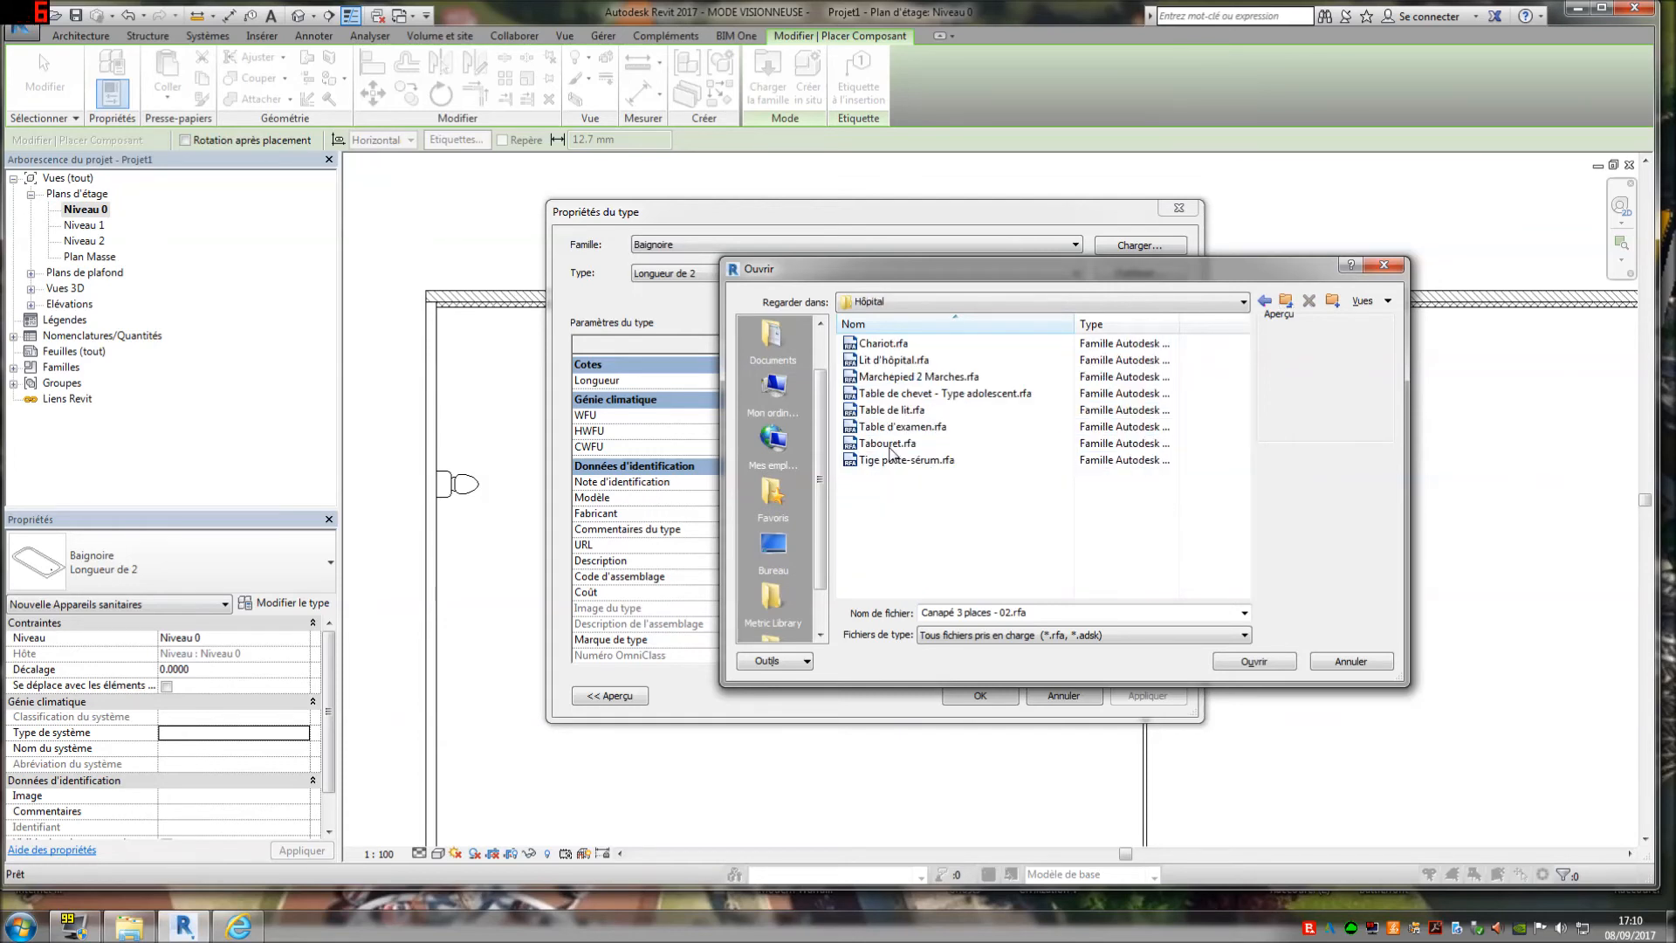
left_click(883, 344)
left_click(903, 394)
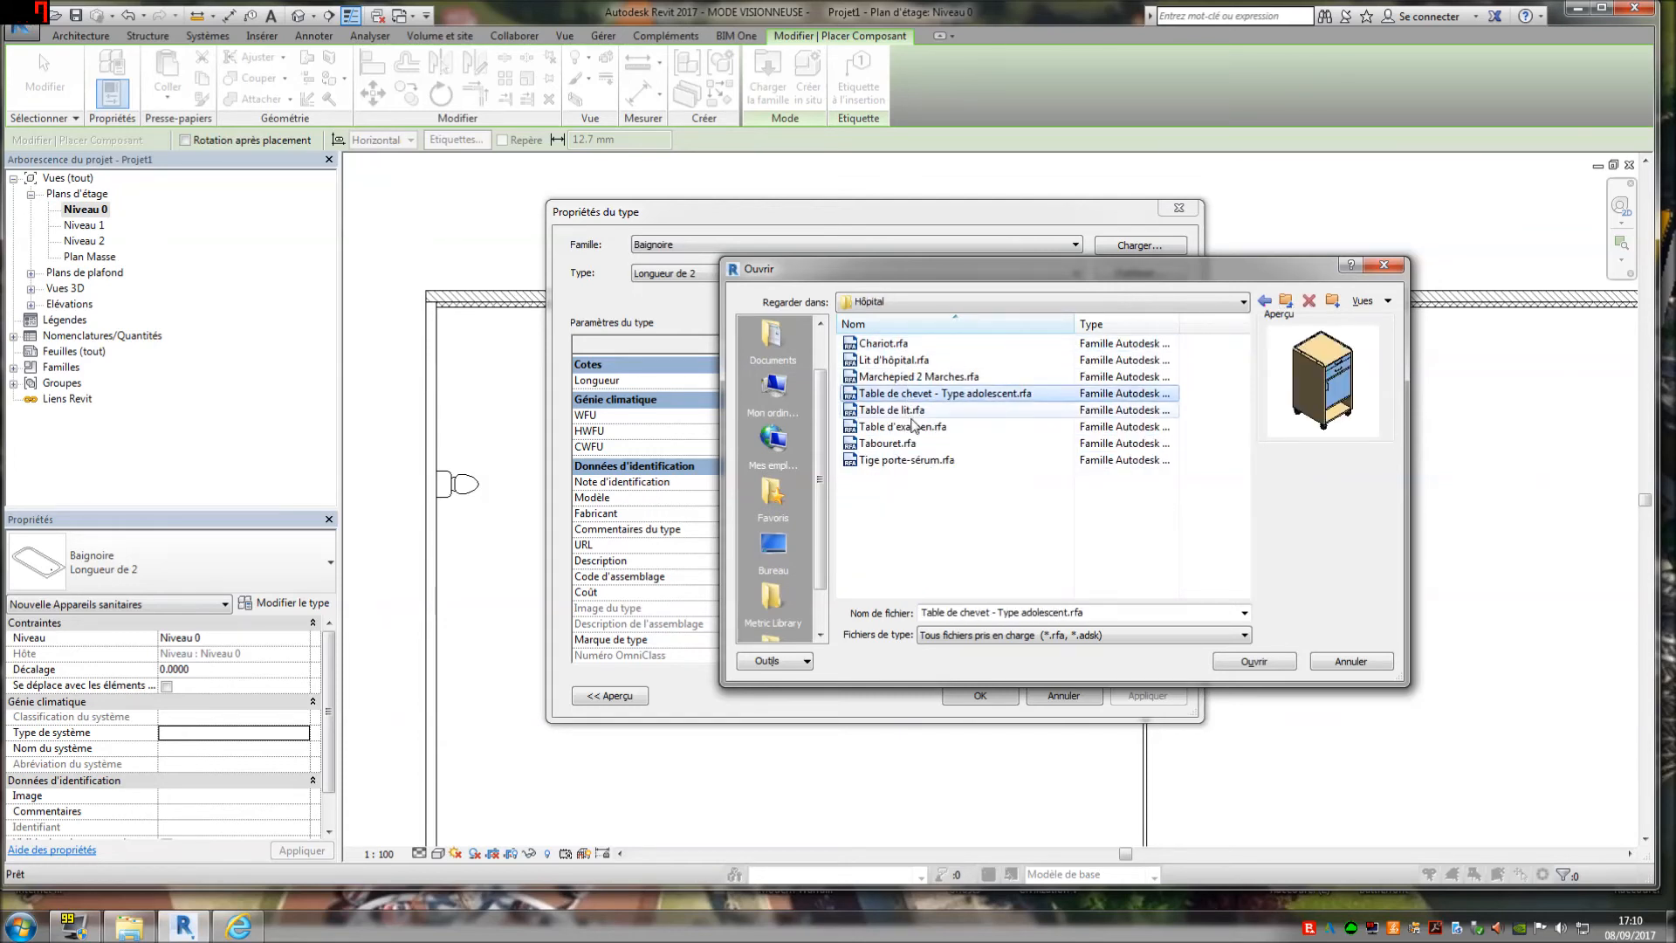
left_click(908, 410)
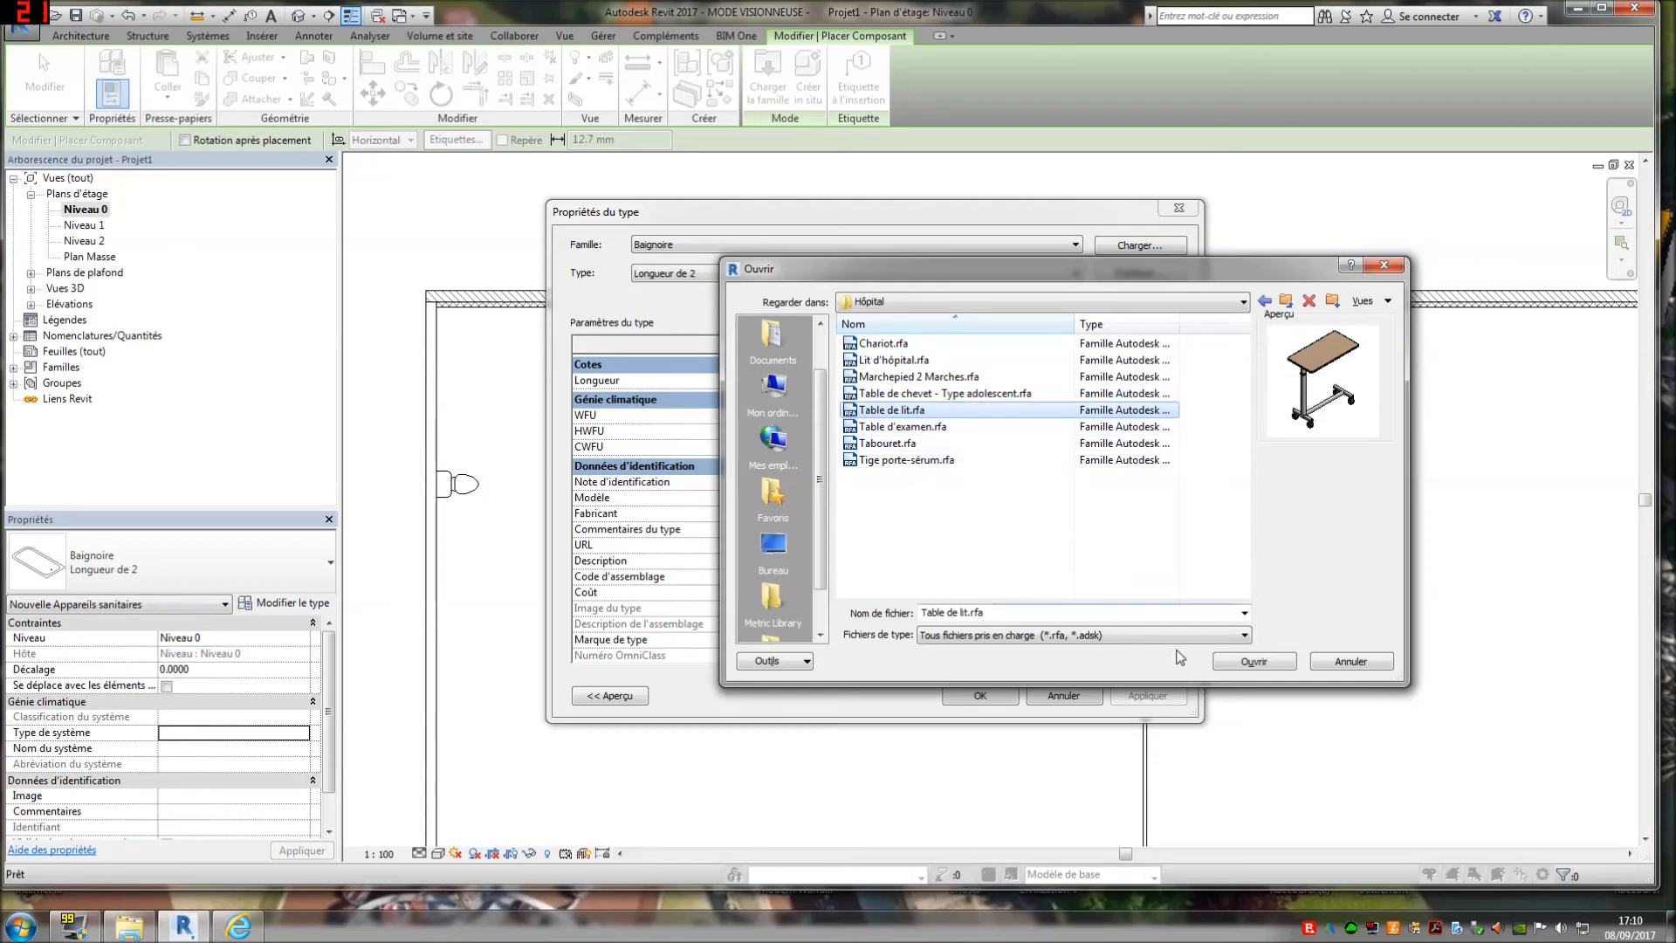
left_click(1255, 662)
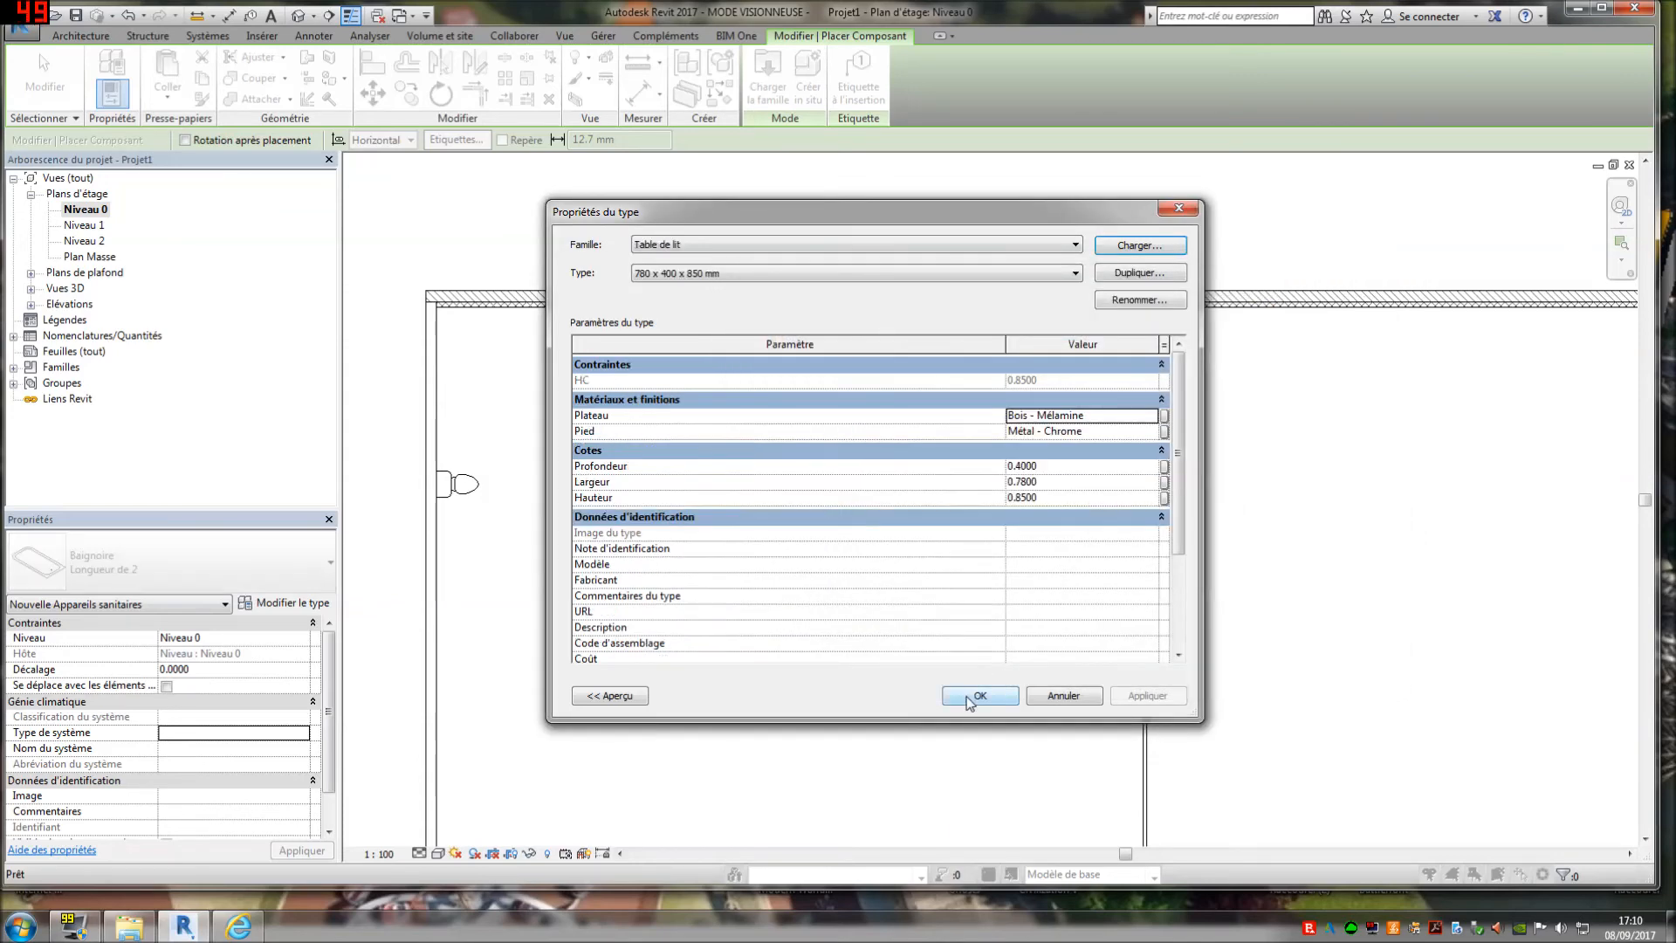
left_click(972, 696)
left_click(796, 548)
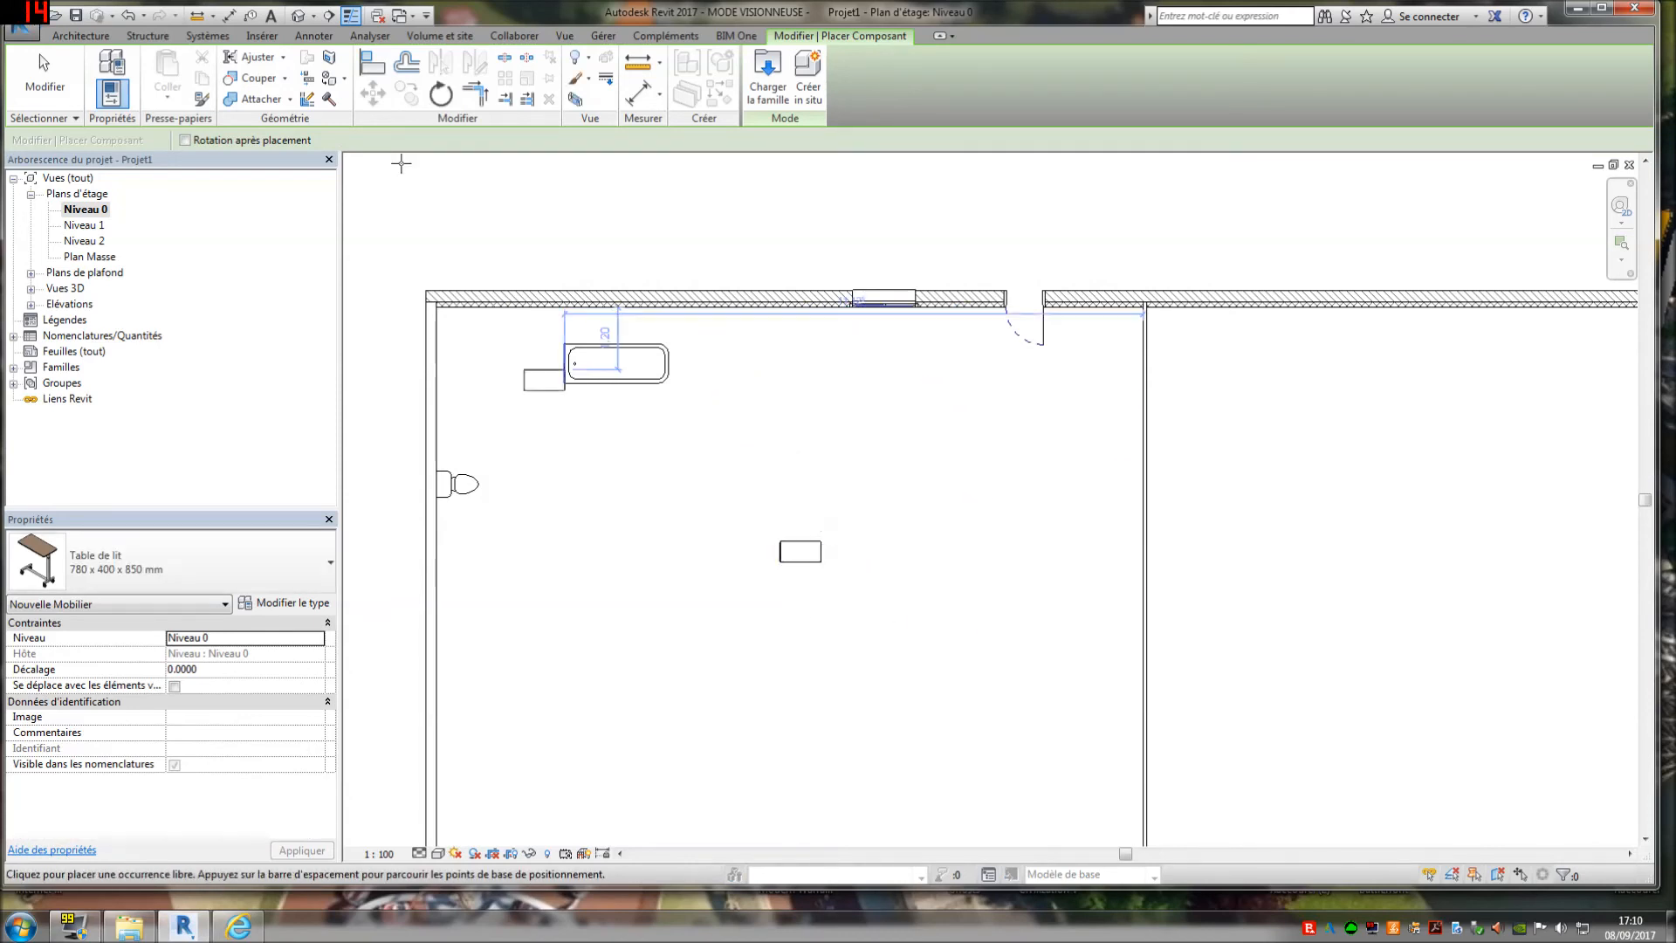
- Examine the placed bed table in the 3D view from near and far, and select the bathtub
left_click(297, 17)
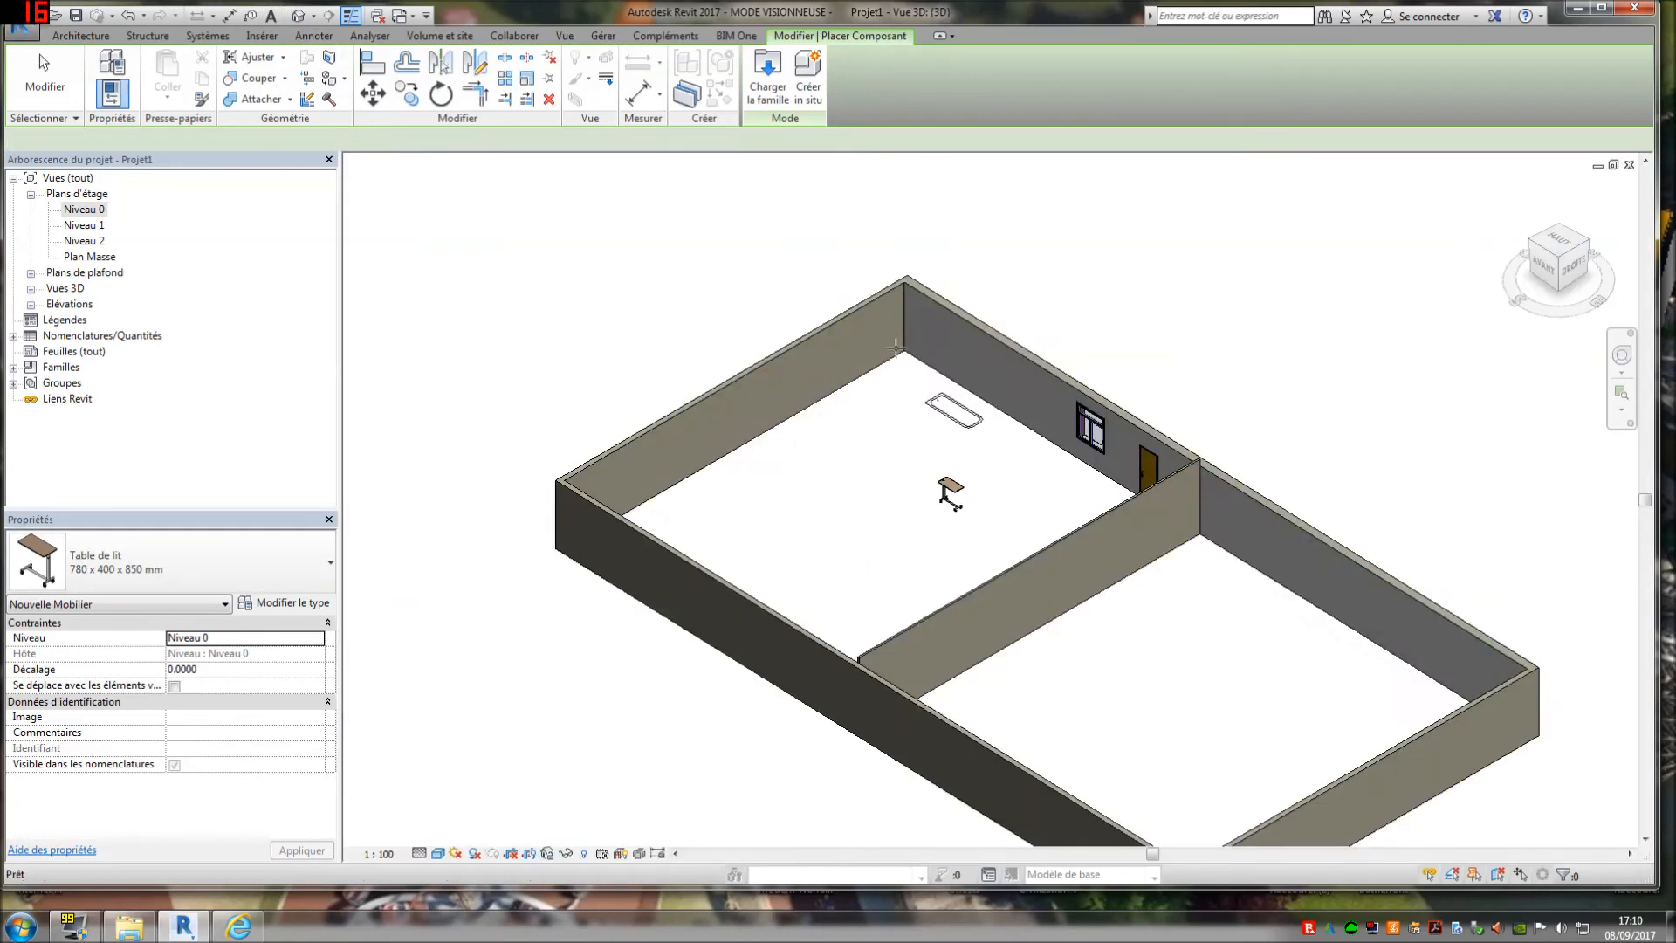
scroll(966, 585, "up", 2)
key("Escape")
scroll(975, 563, "up", 5)
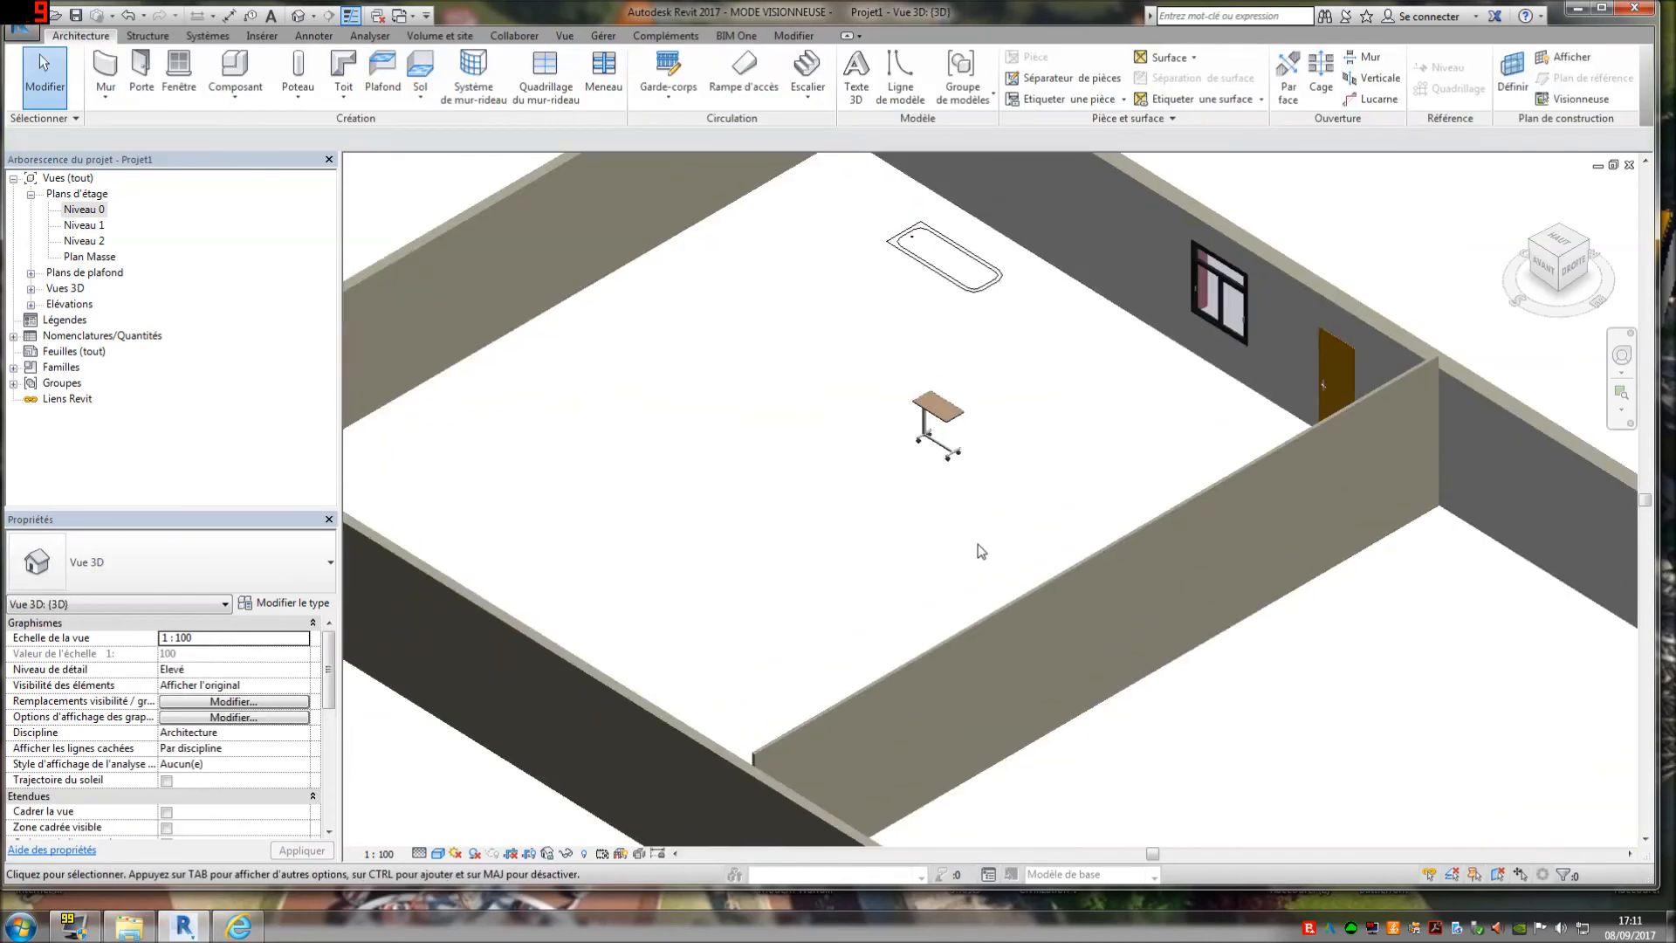
scroll(973, 550, "down", 3)
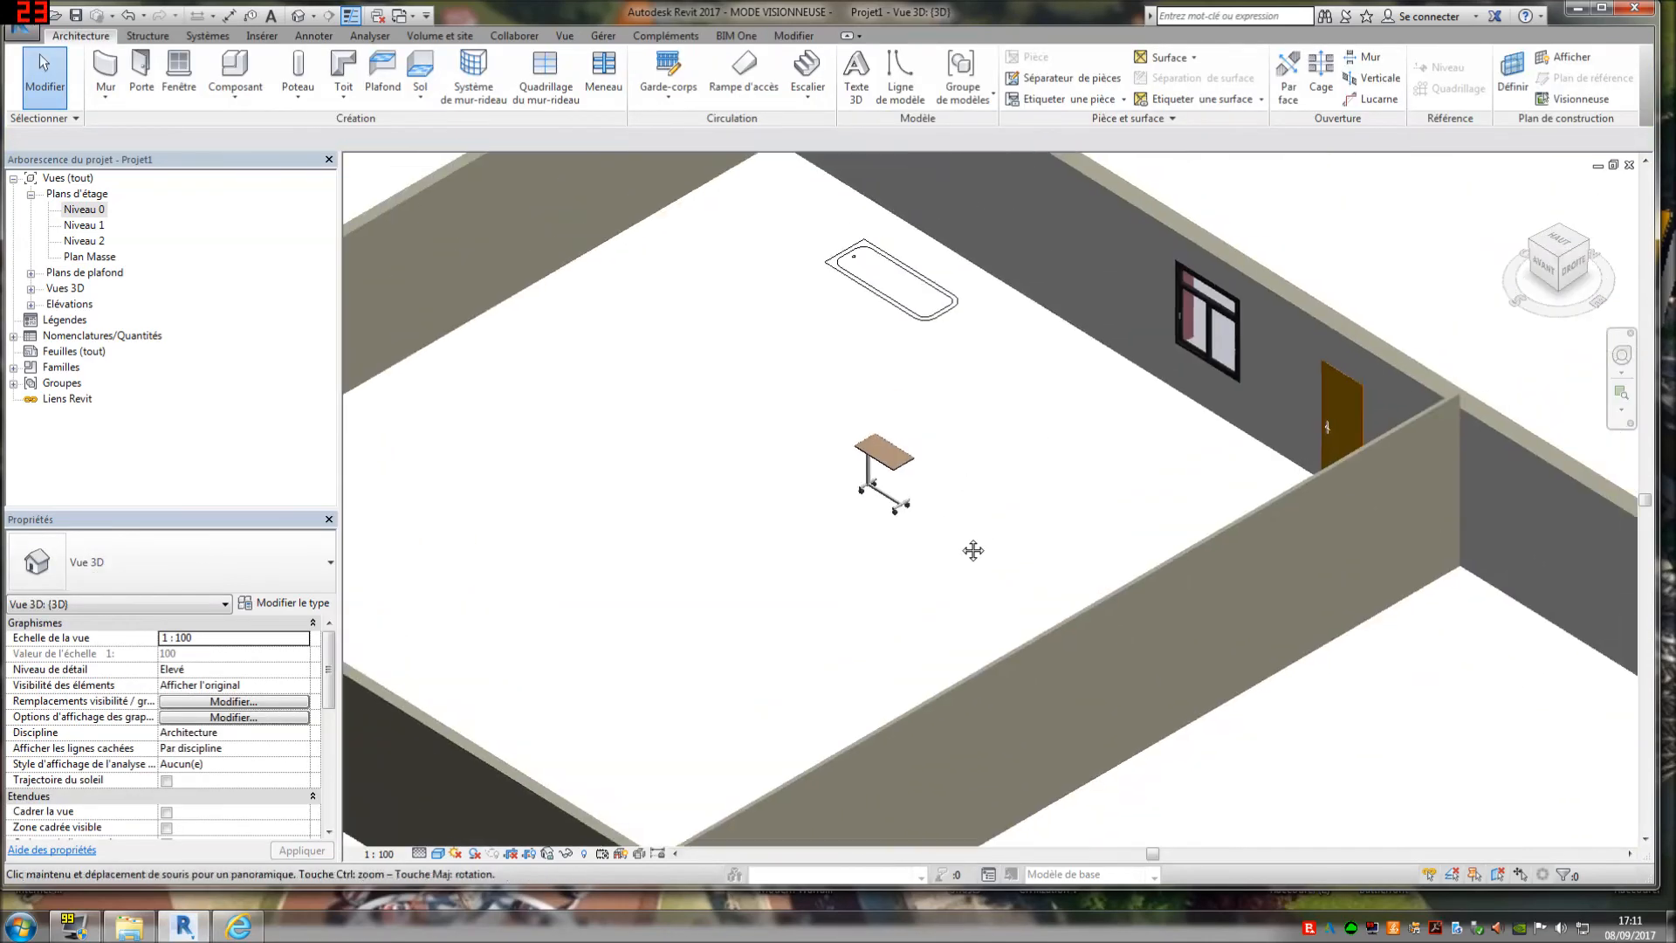
scroll(778, 524, "up", 4)
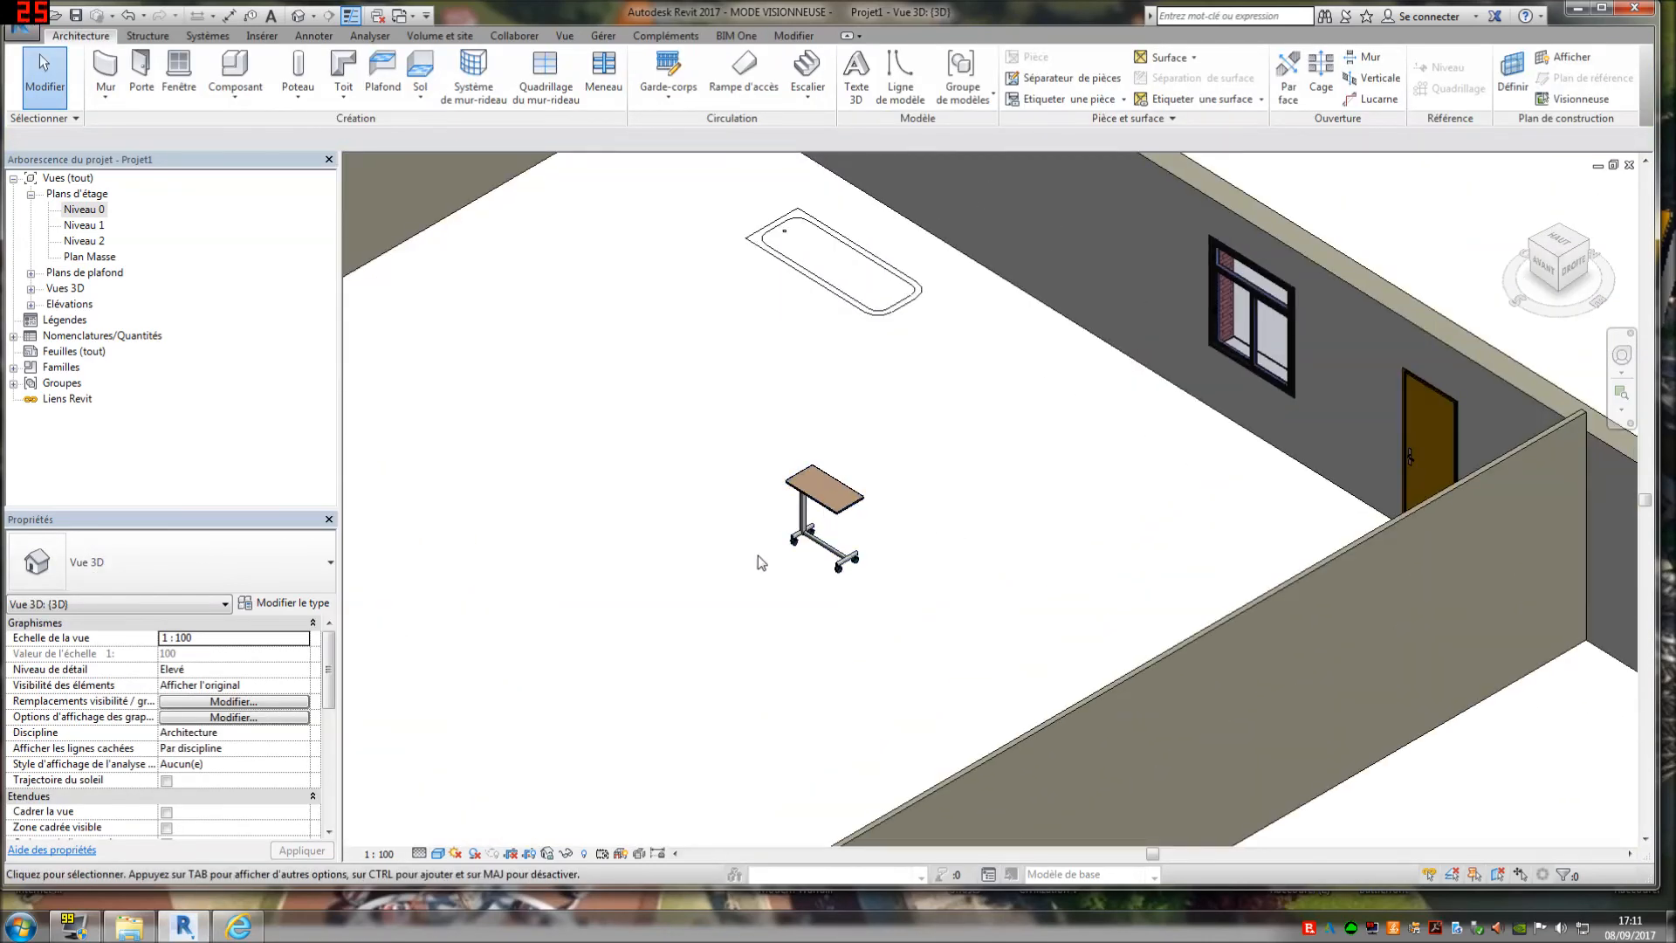
scroll(1037, 499, "down", 2)
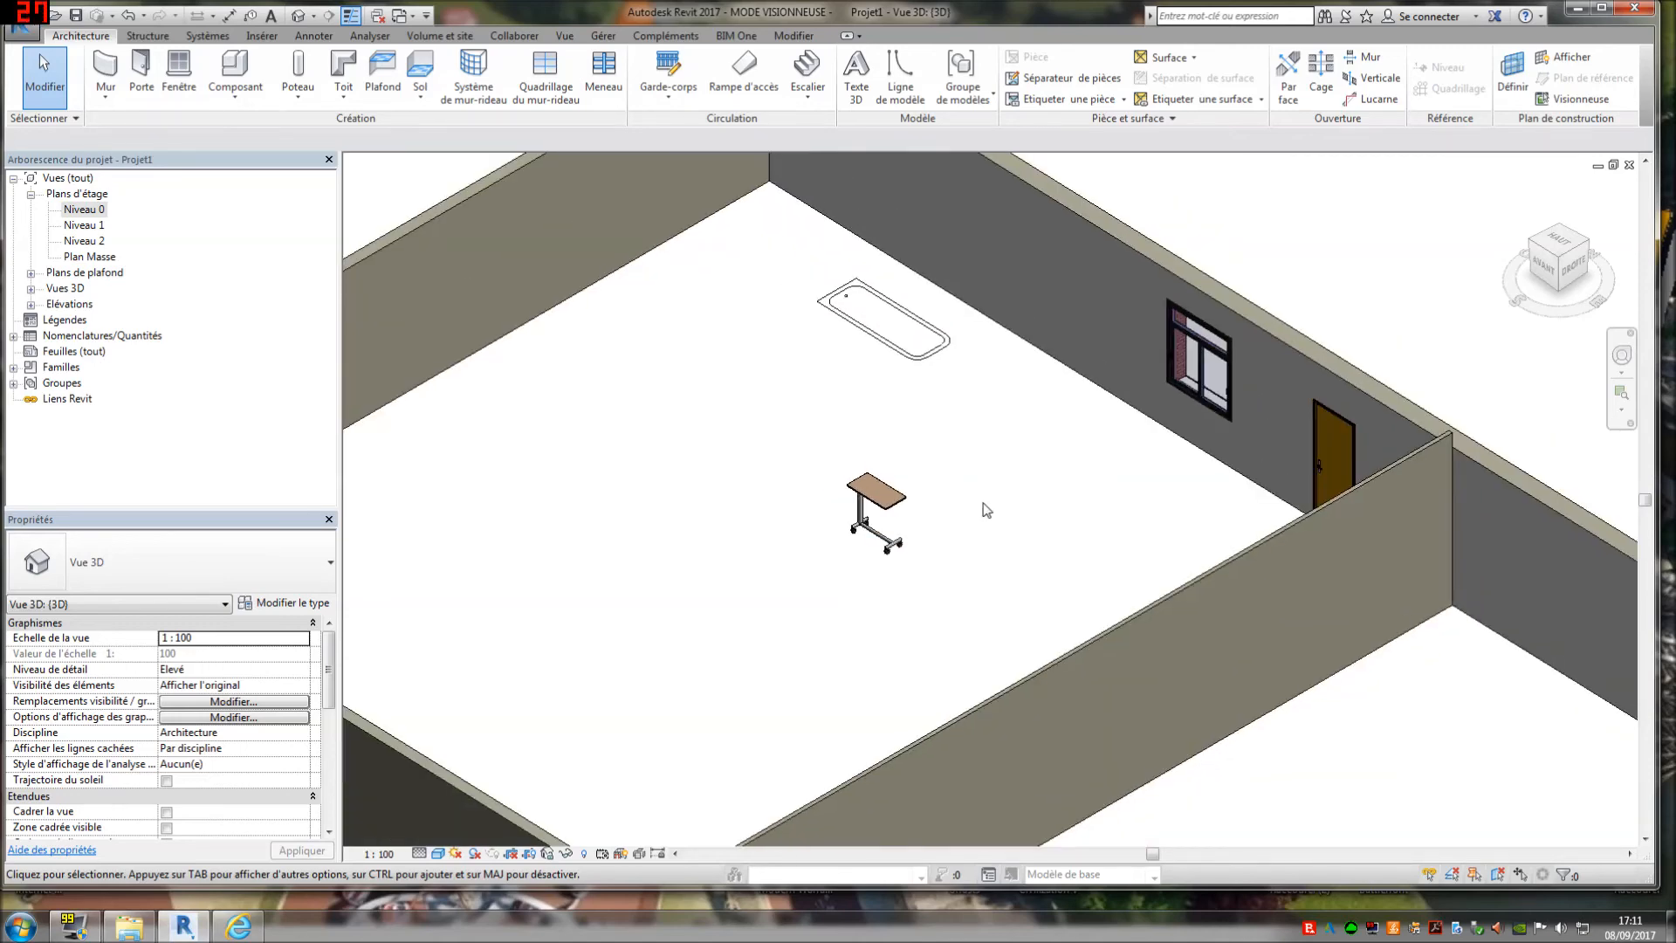
scroll(714, 559, "down", 2)
scroll(923, 524, "up", 3)
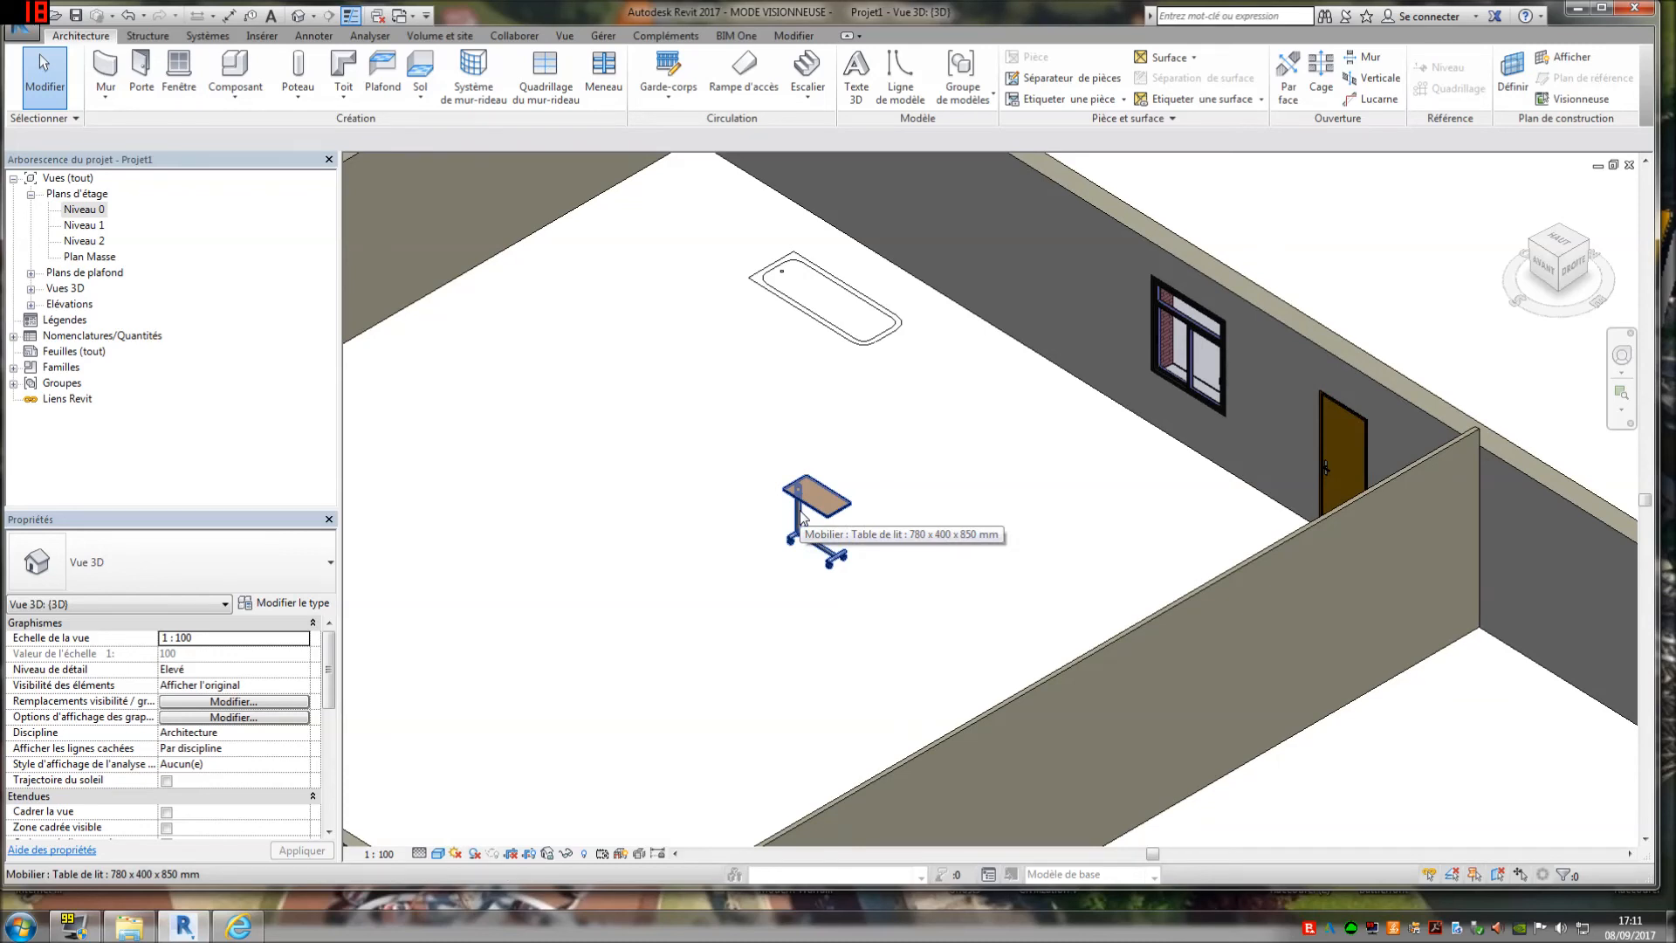
scroll(801, 517, "down", 2)
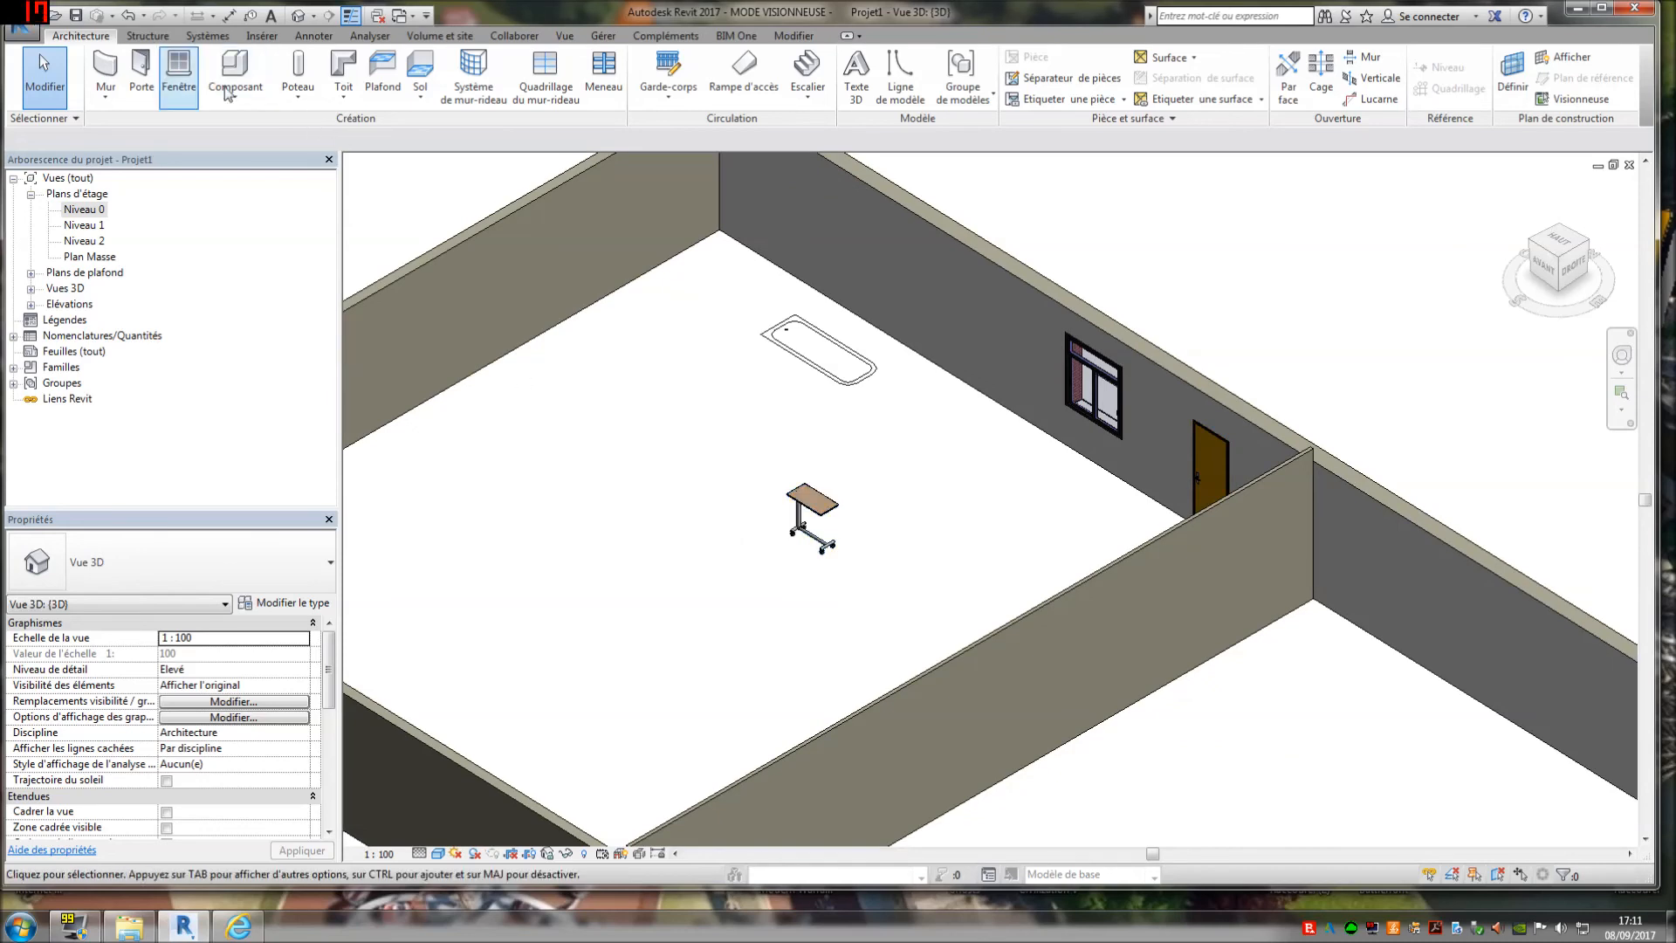
left_click(818, 373)
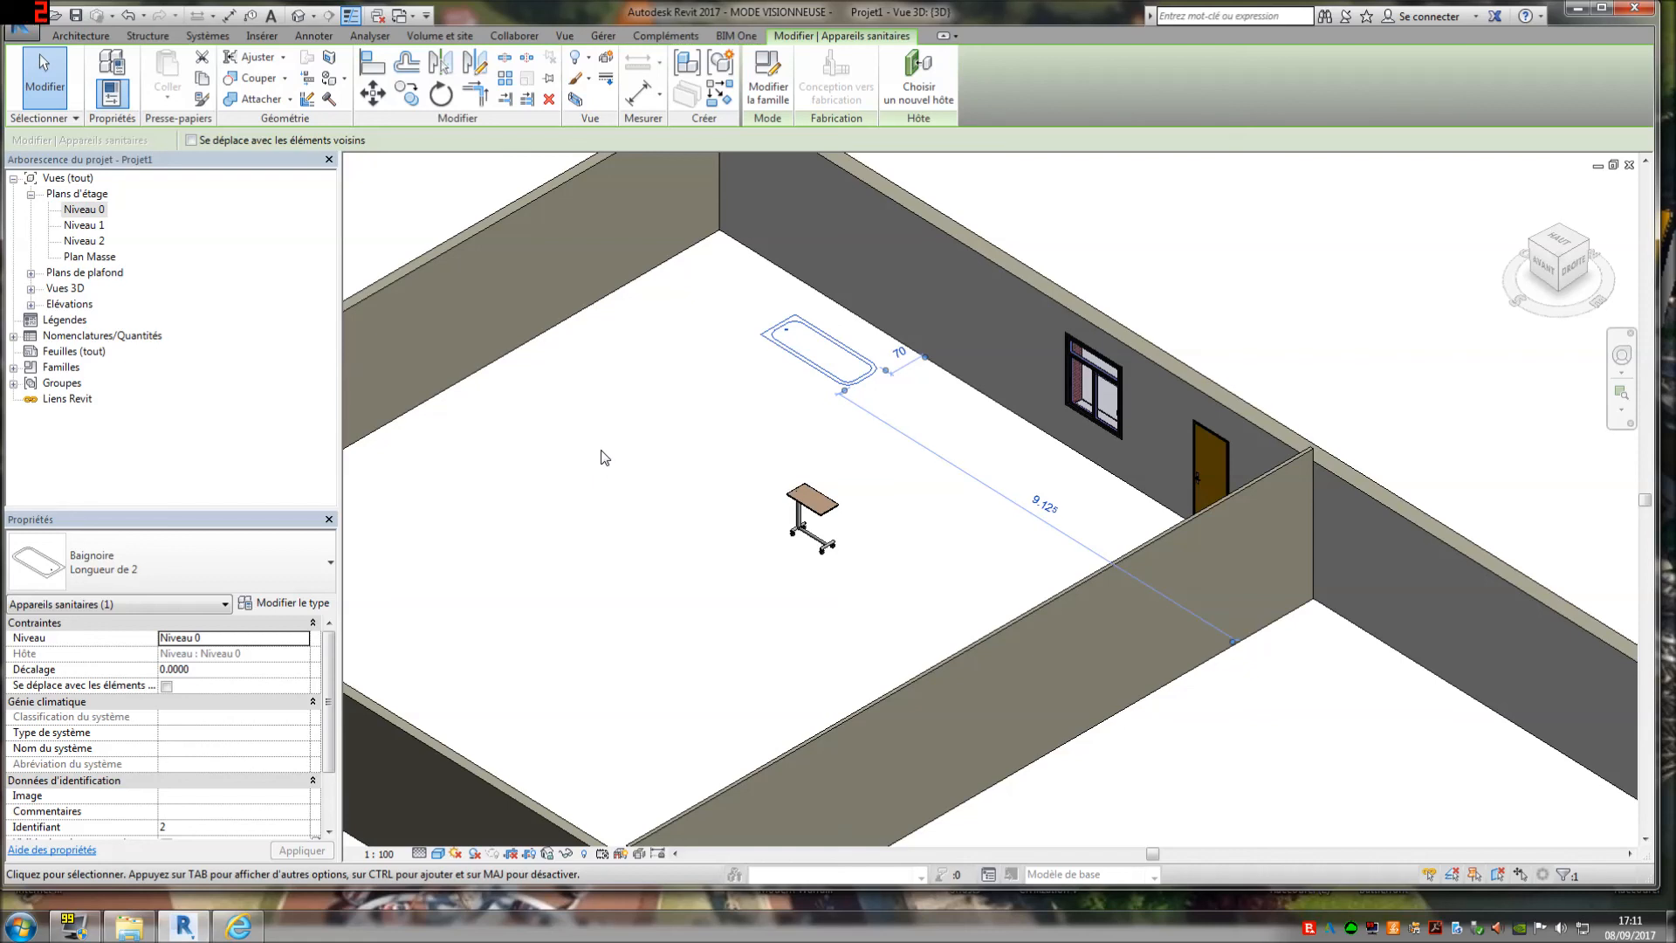
scroll(599, 411, "down", 3)
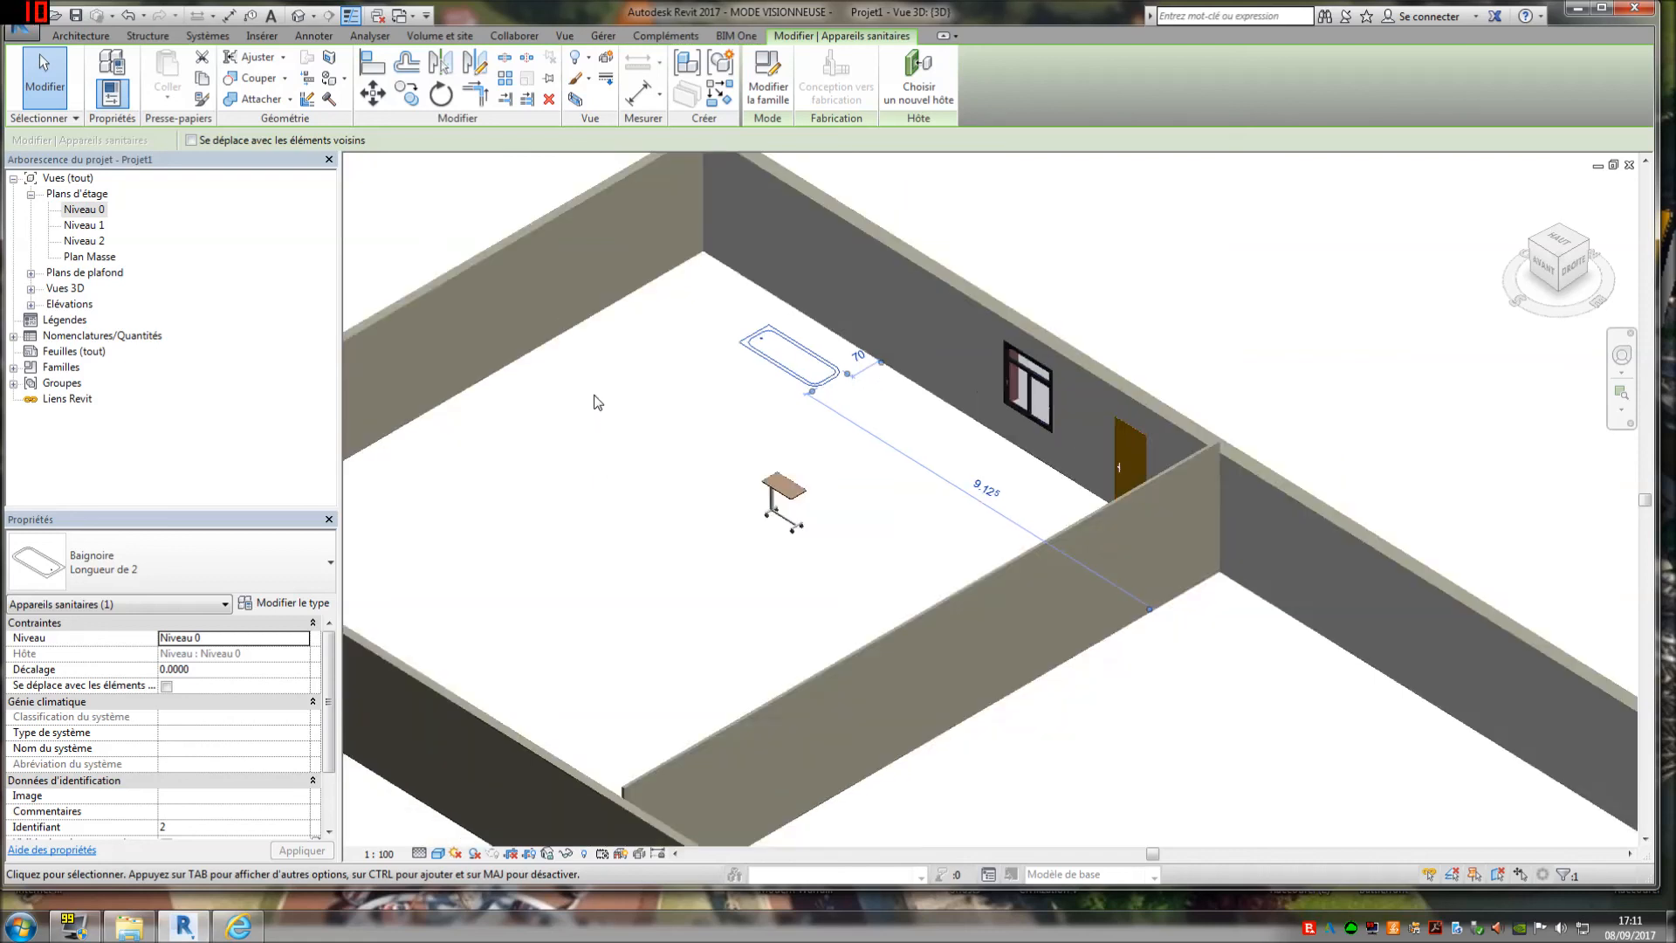